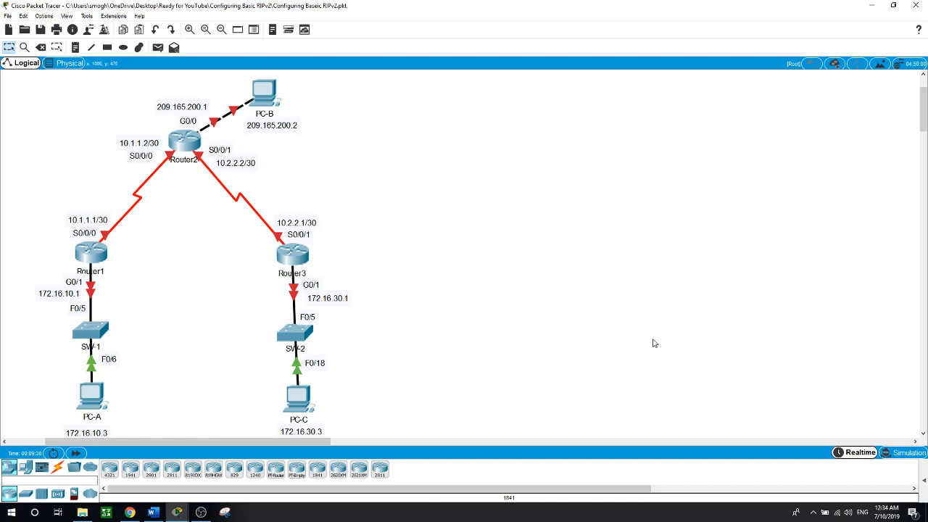
Open Router1's command line, enter global configuration mode, and set the hostname to Router1.
{"action": "left_click", "coordinate": [99, 252]}
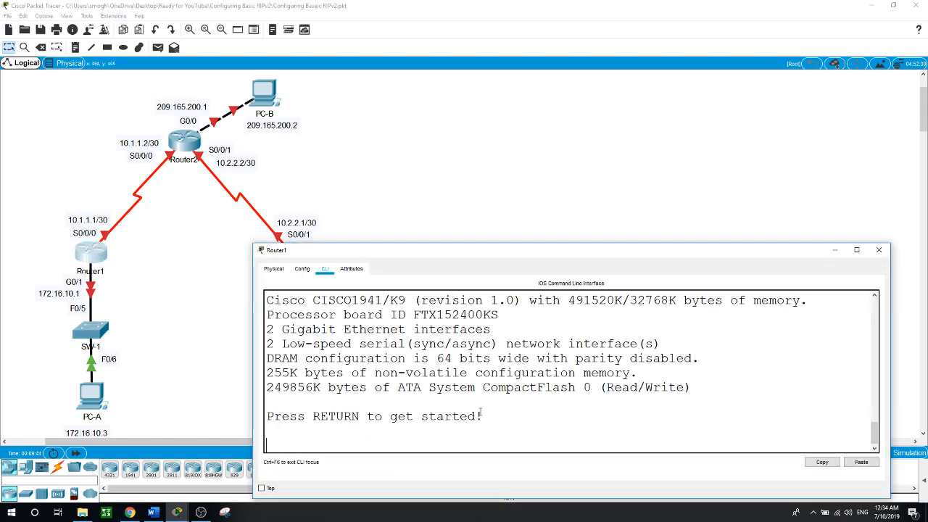
{"action": "key", "text": "Return"}
{"action": "type", "text": "en"}
{"action": "key", "text": "Return"}
{"action": "type", "text": "conf t"}
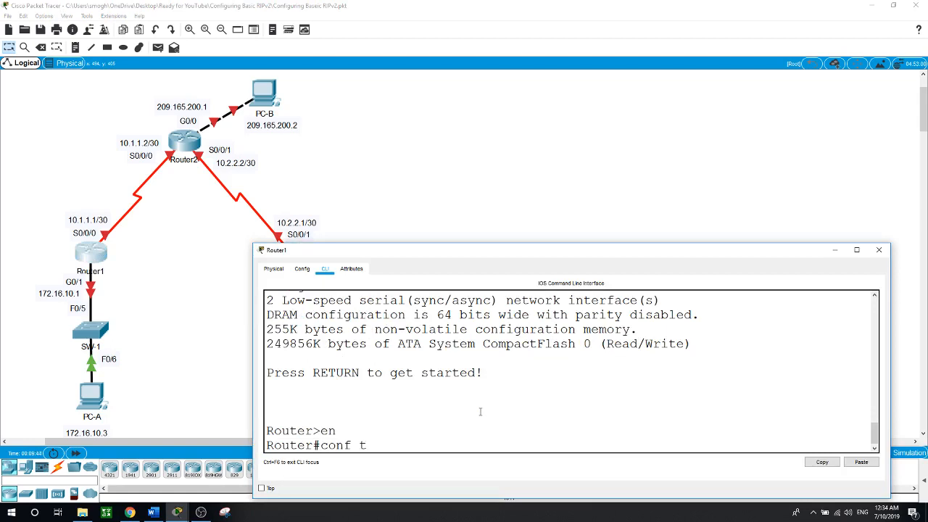
{"action": "key", "text": "Return"}
{"action": "type", "text": "hostname"}
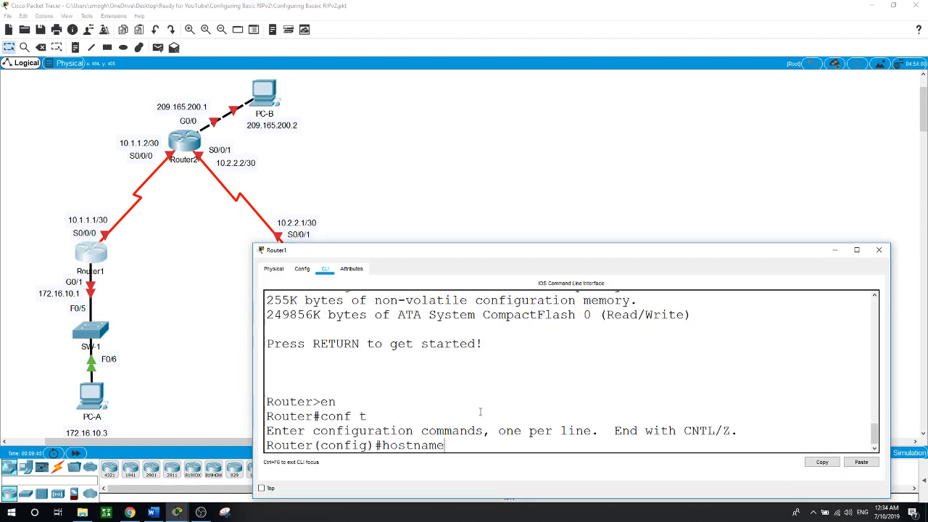
{"action": "type", "text": " Routre"}
{"action": "key", "text": "BackSpace"}
{"action": "key", "text": "BackSpace"}
{"action": "type", "text": "er1"}
{"action": "key", "text": "Return"}
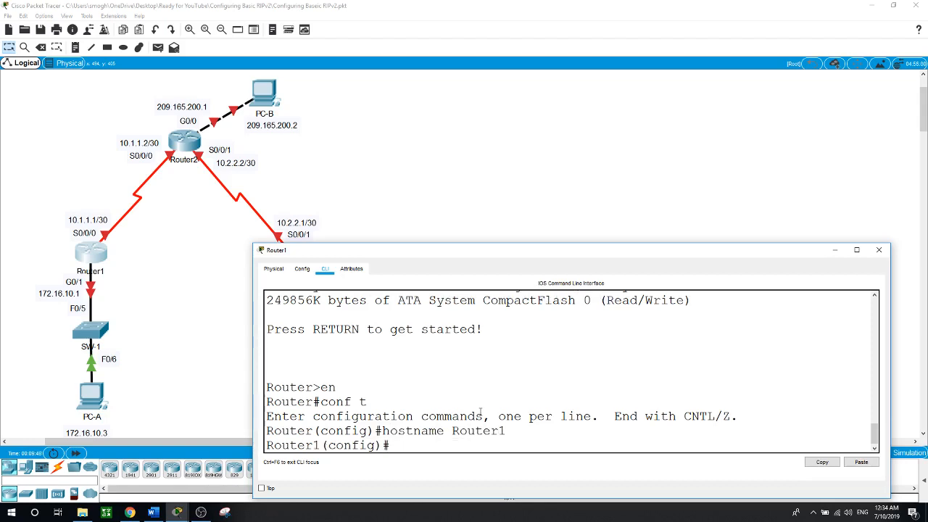
Assign 172.16.10.1 with mask 255.255.255.0 to Router1's g0/1 interface and enable it with no shut.
{"action": "type", "text": "int g0/1"}
{"action": "key", "text": "Return"}
{"action": "type", "text": "ip"}
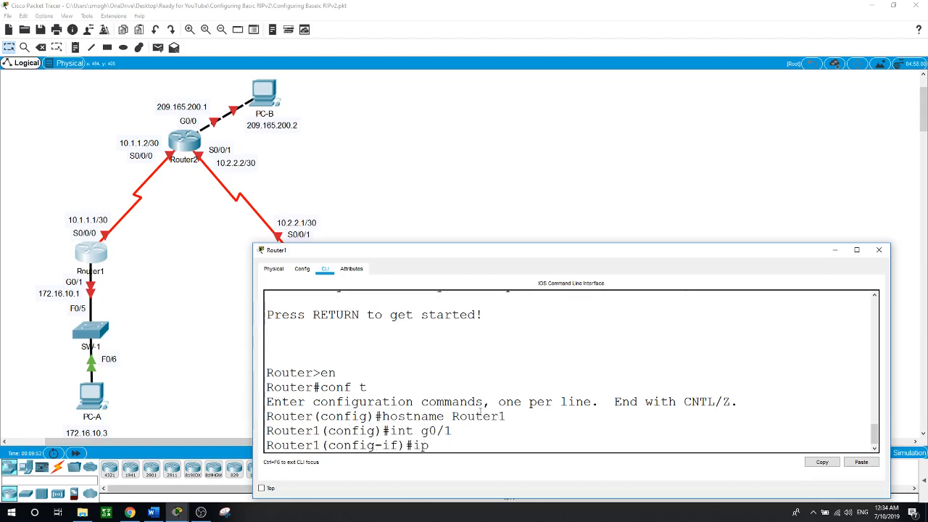
{"action": "type", "text": " address 172.16.10.1 255.255"}
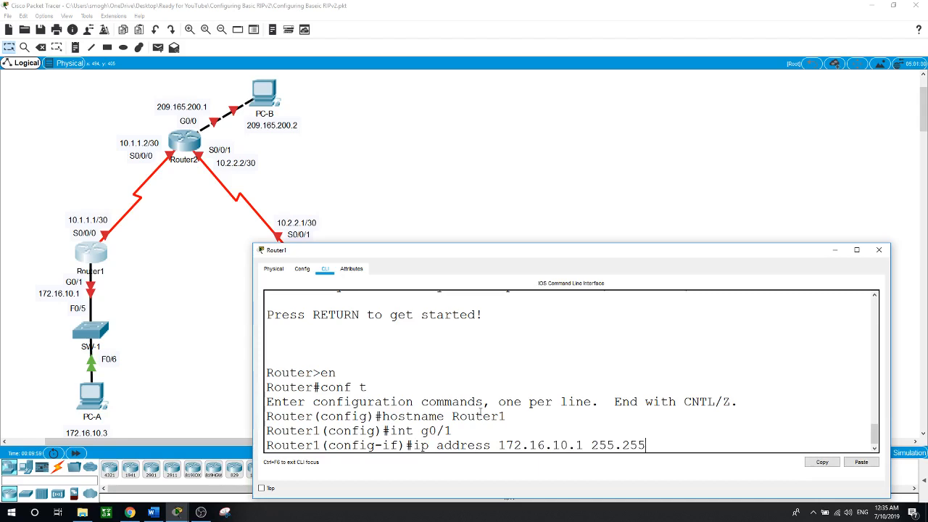
{"action": "type", "text": ".255.0"}
{"action": "key", "text": "Return"}
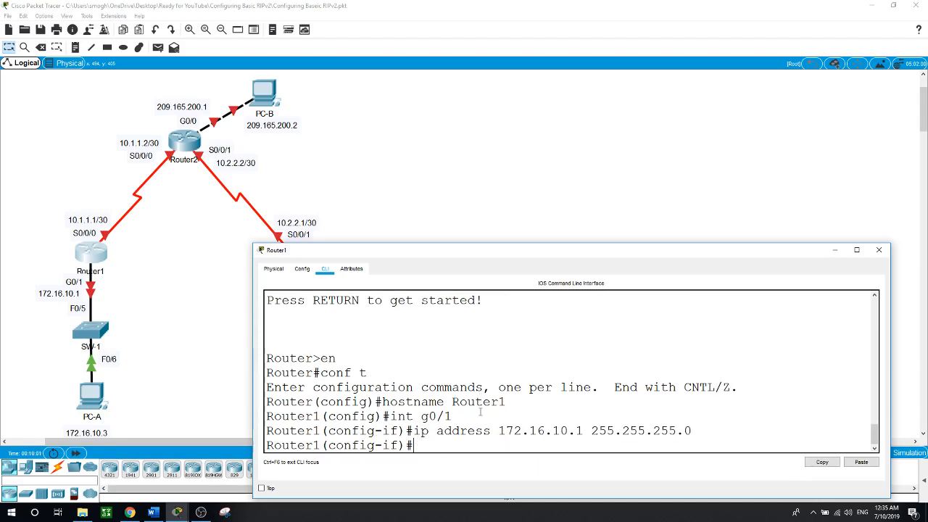
{"action": "type", "text": "no shut"}
{"action": "key", "text": "Return"}
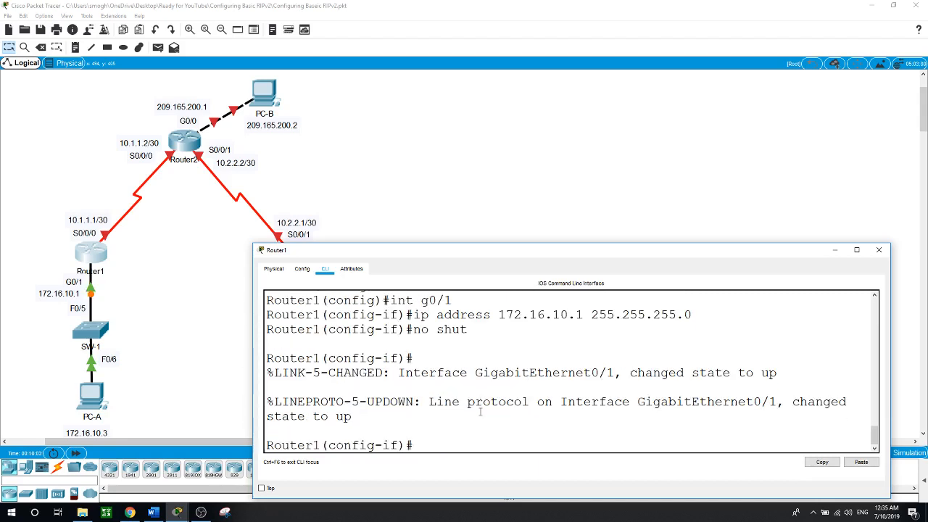
Assign 10.1.1.1 with mask 255.255.255.252 to Router1's s0/0/0 interface and enable it with no shut.
{"action": "type", "text": "int s0/0/0"}
{"action": "key", "text": "Return"}
{"action": "type", "text": "ip add"}
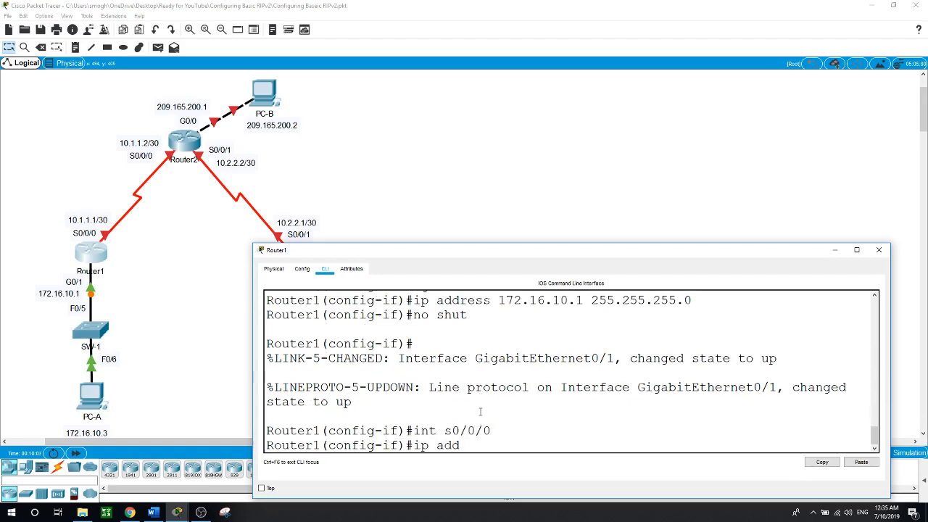
{"action": "type", "text": "ress 10.1.1.1 255.2"}
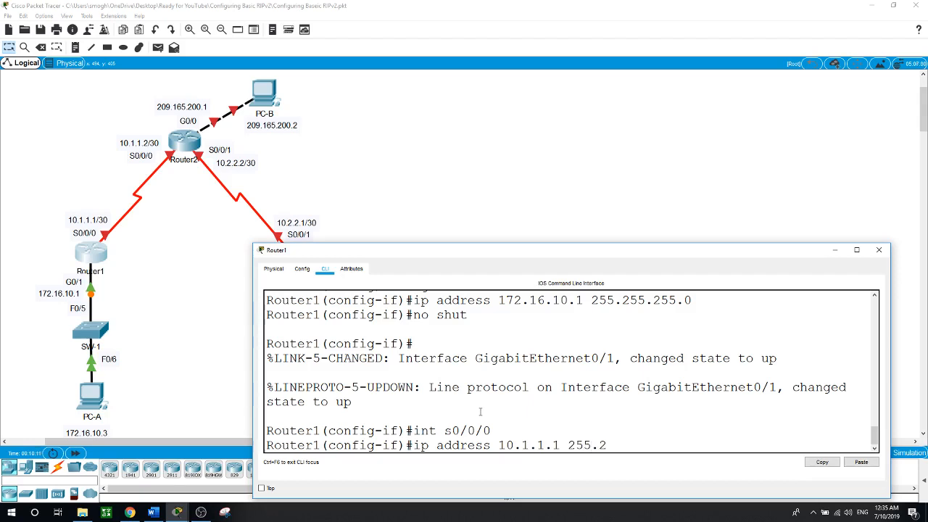
{"action": "type", "text": "55.255.252"}
{"action": "key", "text": "Return"}
{"action": "type", "text": "no shut"}
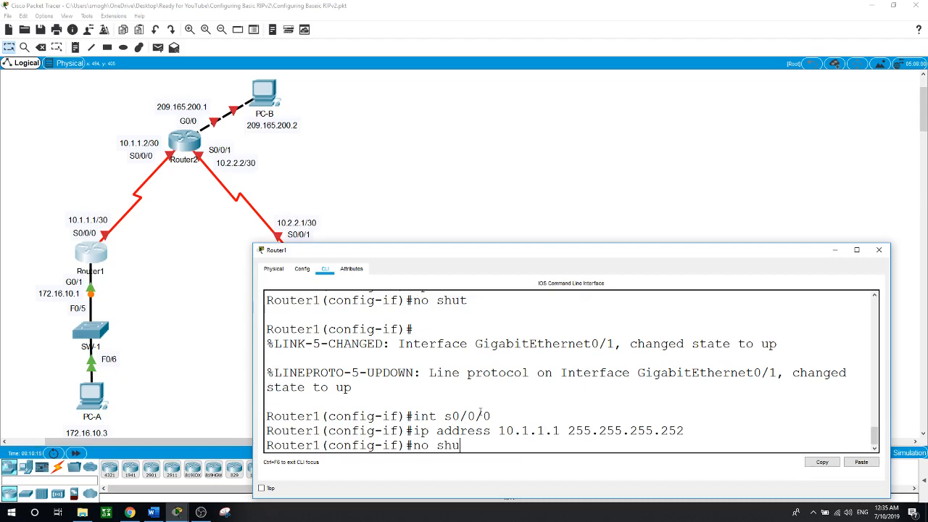
{"action": "key", "text": "Return"}
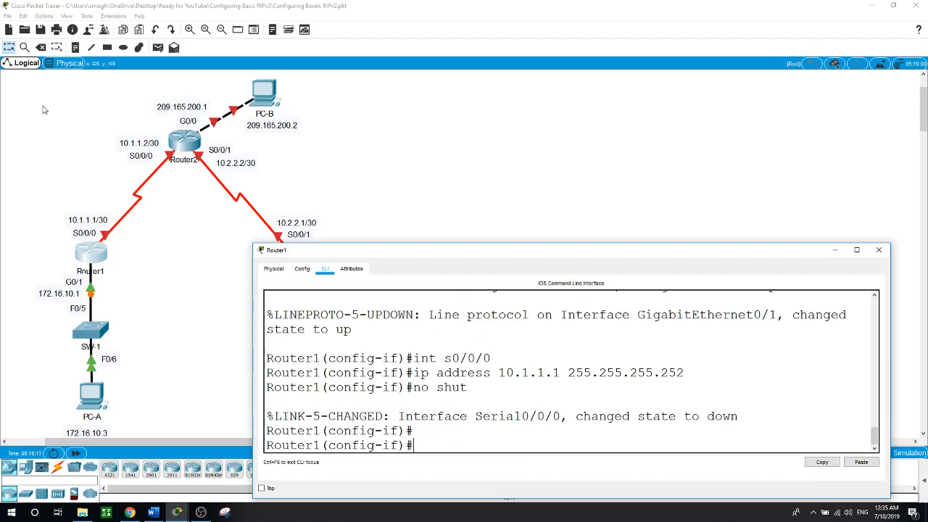
Open Router2's command line, enter global configuration mode, and set the hostname to Router2.
{"action": "left_click", "coordinate": [183, 147]}
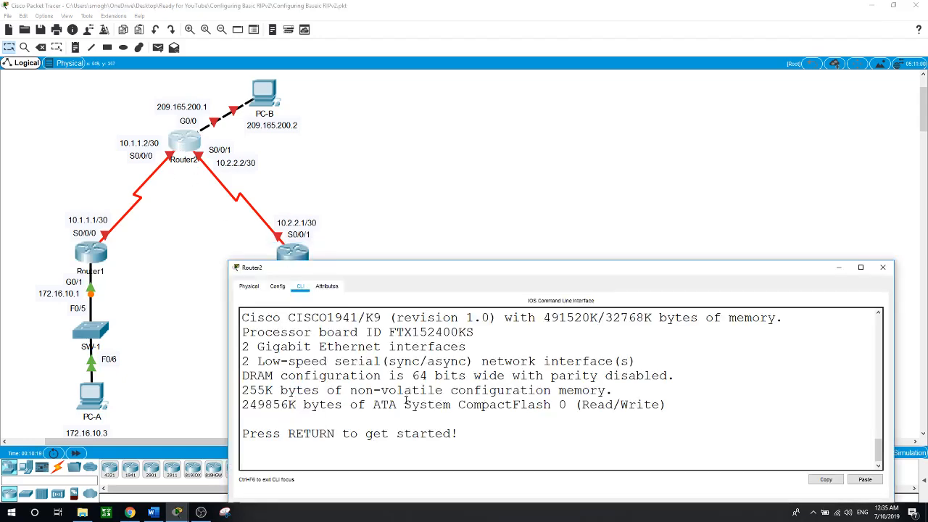
{"action": "key", "text": "Return"}
{"action": "type", "text": "en"}
{"action": "key", "text": "Return"}
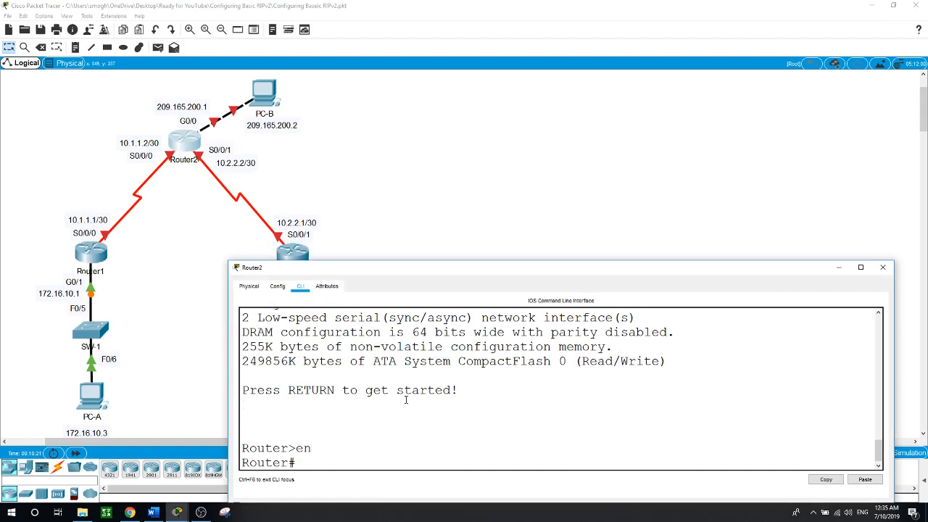
{"action": "type", "text": "conf t"}
{"action": "key", "text": "Return"}
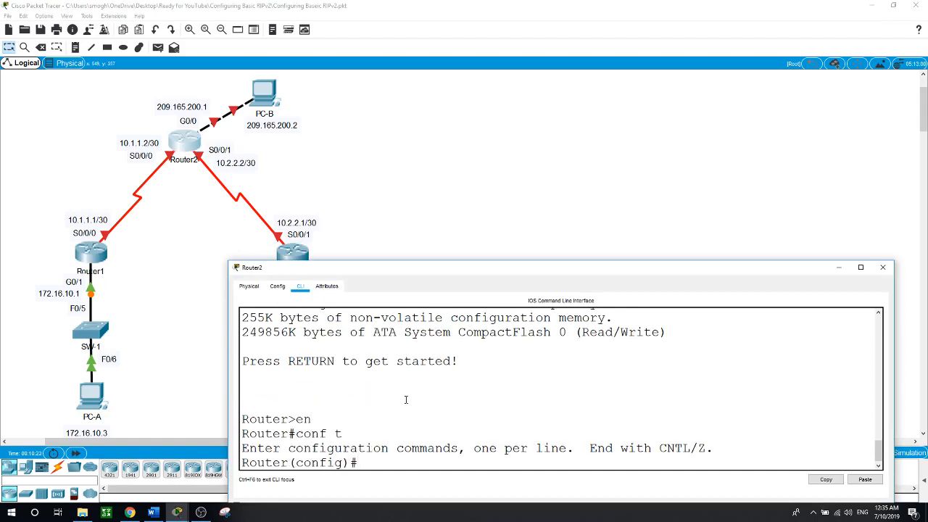
{"action": "type", "text": "hostname Router2"}
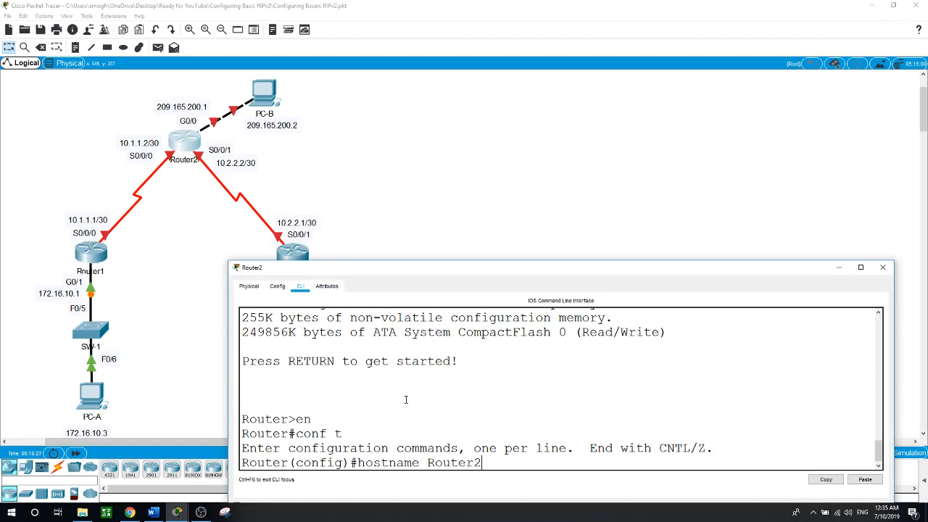
{"action": "key", "text": "Return"}
Assign 10.1.1.2 with mask 255.255.255.252 to Router2's s0/0/0 interface and enable it with no shut.
{"action": "type", "text": "int s0/0/0"}
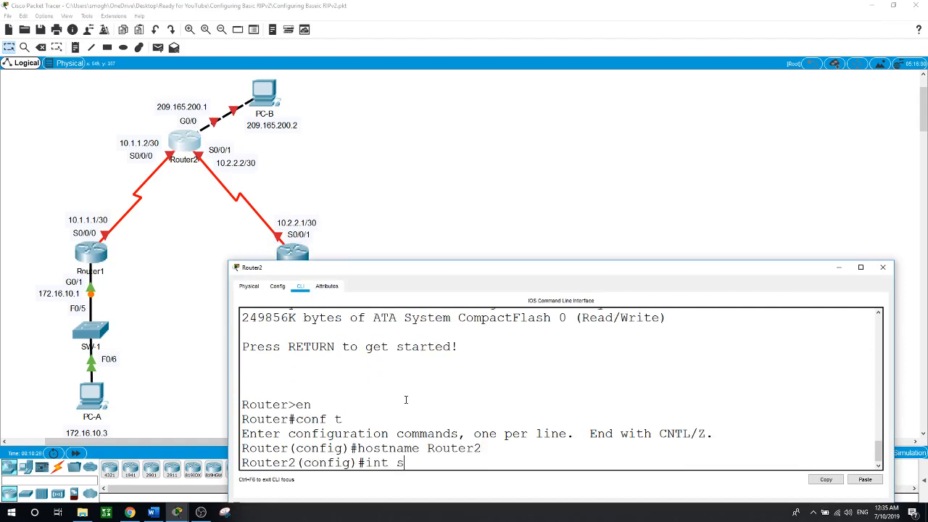
{"action": "key", "text": "Return"}
{"action": "type", "text": "ip address"}
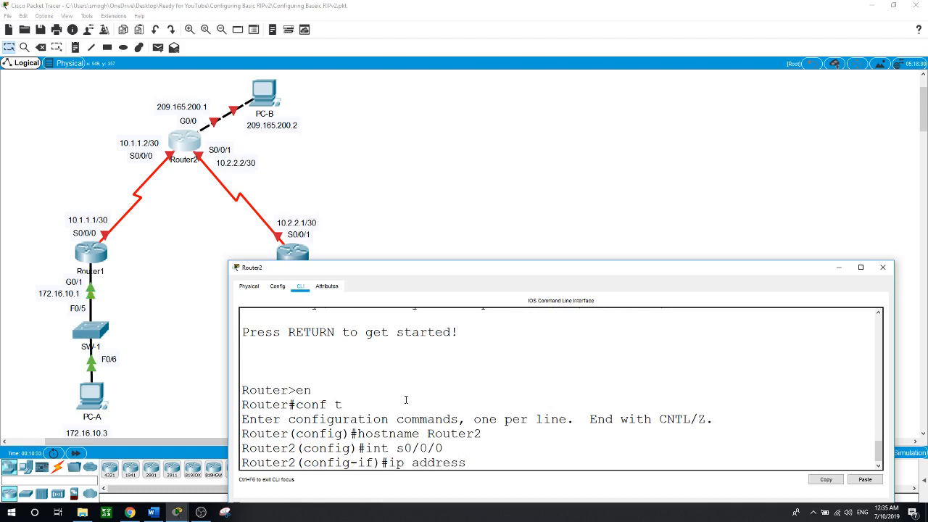
{"action": "type", "text": " 10.1.1.2 255.255.255.252"}
{"action": "key", "text": "Return"}
{"action": "type", "text": "no shut"}
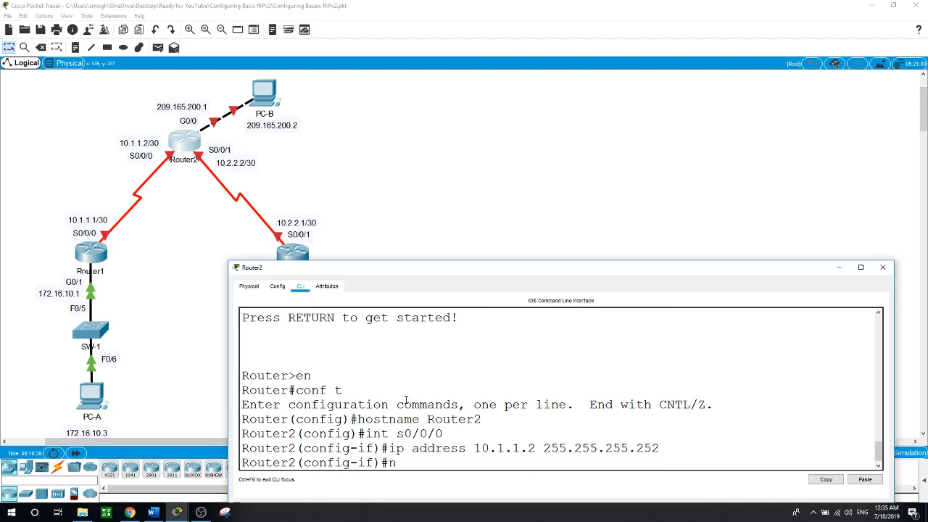
{"action": "key", "text": "Return"}
{"action": "key", "text": "Return"}
Assign 10.2.2.2 with mask 255.255.255.252 to Router2's s0/0/1 interface and enable it with no shut.
{"action": "type", "text": "int"}
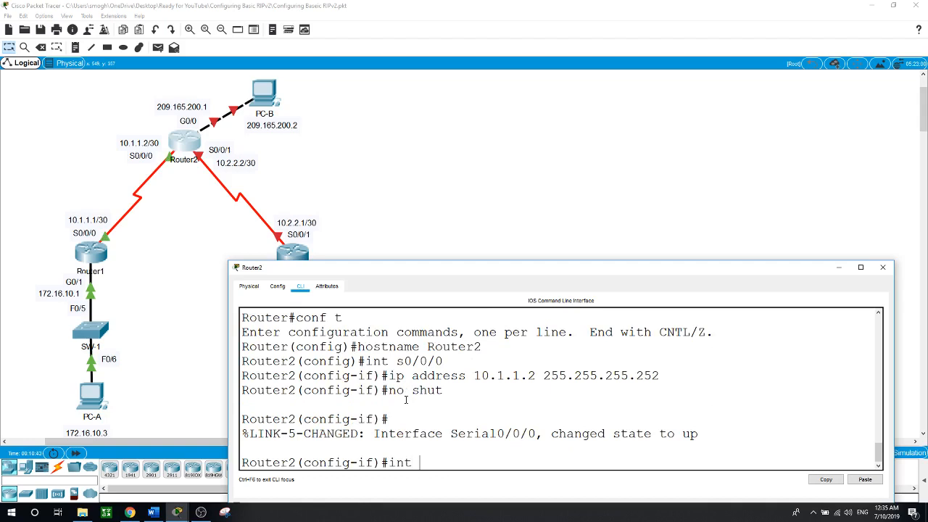
{"action": "type", "text": " s0/0/1"}
{"action": "key", "text": "Return"}
{"action": "type", "text": "ip ad"}
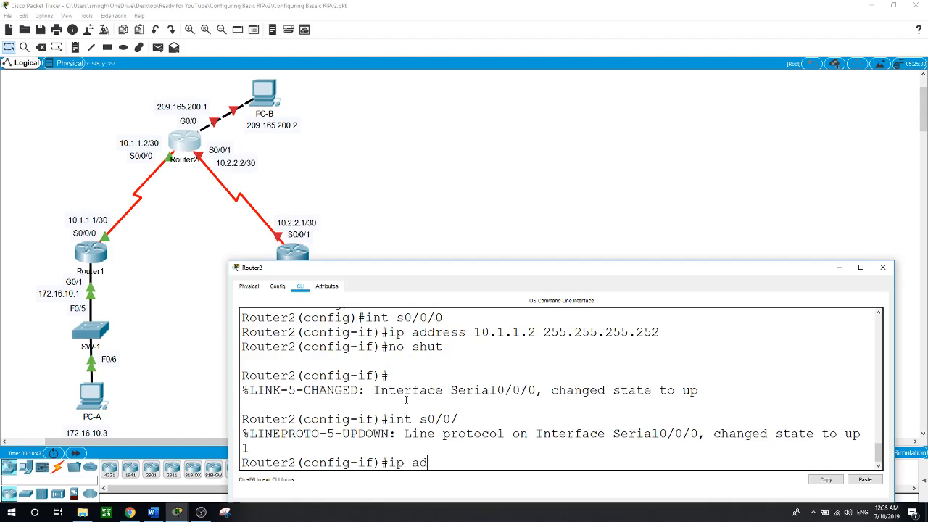
{"action": "type", "text": "dress 10.2.2.2 255.255.255.252"}
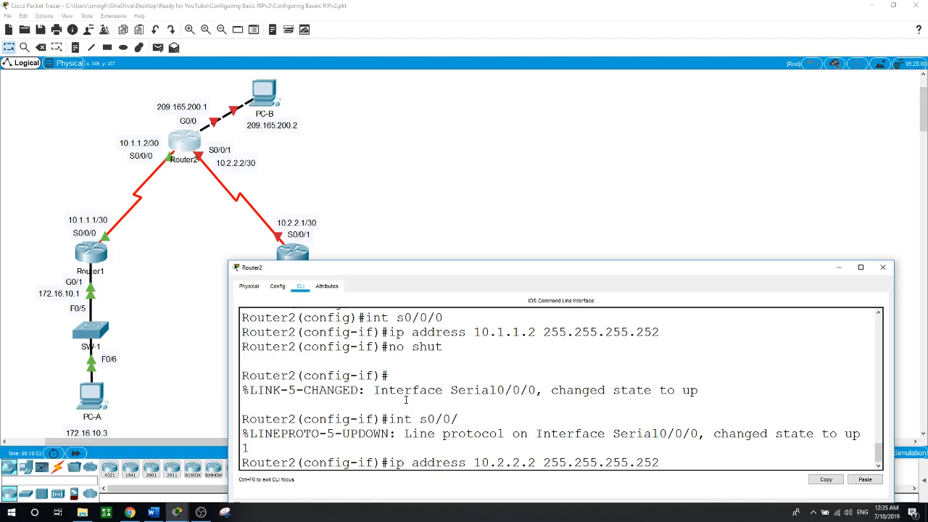
{"action": "key", "text": "Return"}
{"action": "type", "text": "no shut"}
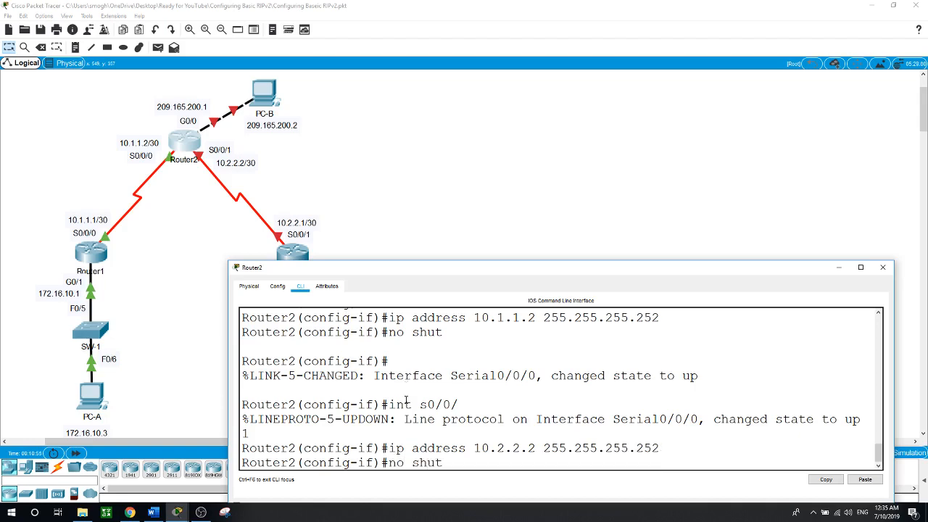
{"action": "key", "text": "Return"}
Assign 209.165.200.1 with mask 255.255.255.0 to Router2's g0/0 interface and enable it with no shut.
{"action": "type", "text": "int g0/0"}
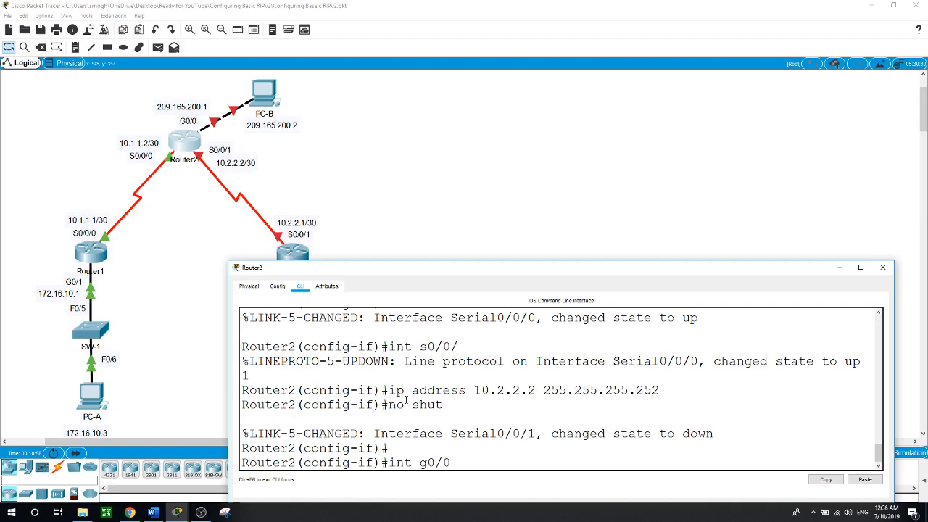
{"action": "key", "text": "Return"}
{"action": "type", "text": "ip"}
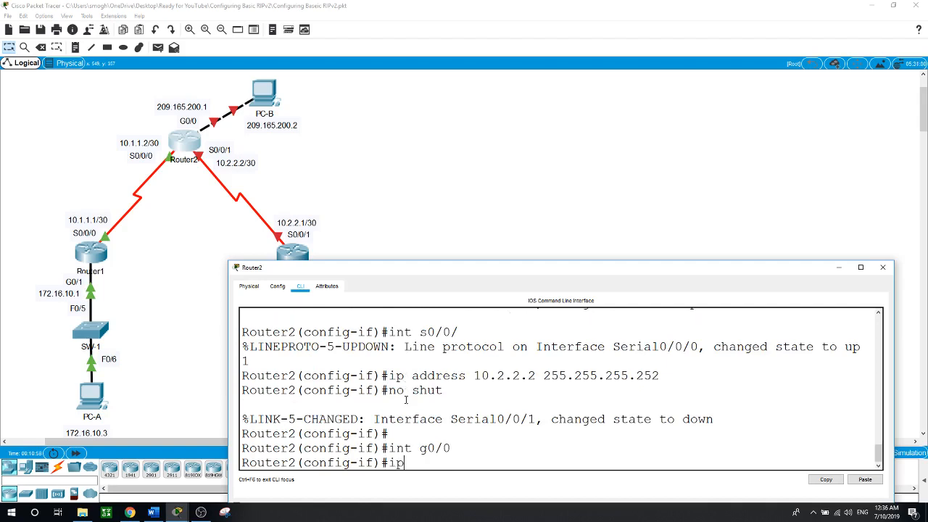
{"action": "type", "text": " address 209.165.200.1 "}
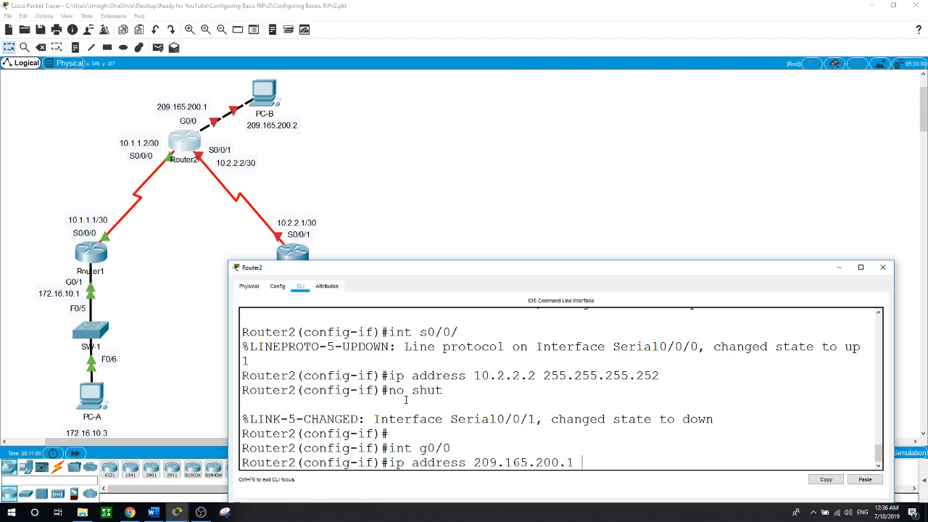
{"action": "type", "text": "255.255.255.0 no shu"}
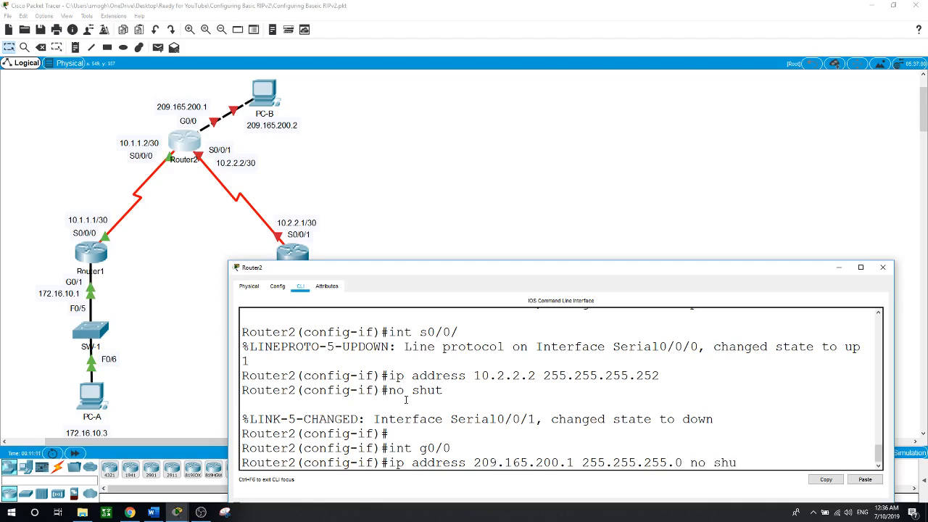
{"action": "key", "text": "BackSpace"}
{"action": "key", "text": "BackSpace"}
{"action": "key", "text": "BackSpace"}
{"action": "key", "text": "BackSpace"}
{"action": "key", "text": "BackSpace"}
{"action": "key", "text": "BackSpace"}
{"action": "key", "text": "BackSpace"}
{"action": "key", "text": "Return"}
{"action": "type", "text": "no shut"}
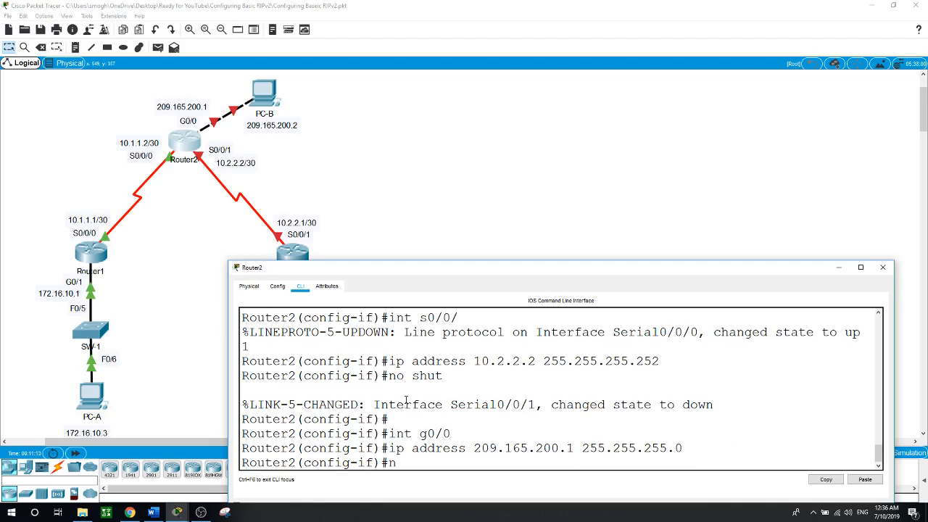
{"action": "key", "text": "Return"}
{"action": "key", "text": "Return"}
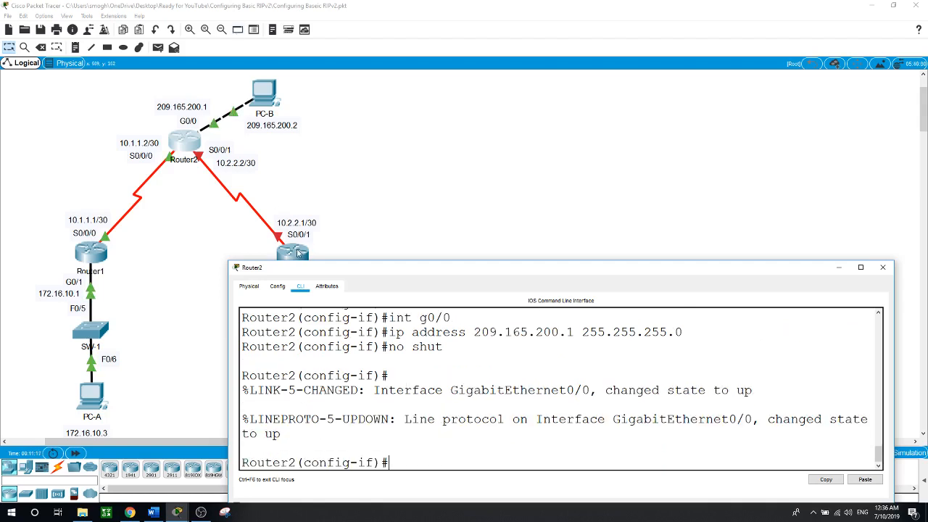
Open Router3's command line, enter global configuration mode, and set the hostname to Router3.
{"action": "left_click", "coordinate": [296, 253]}
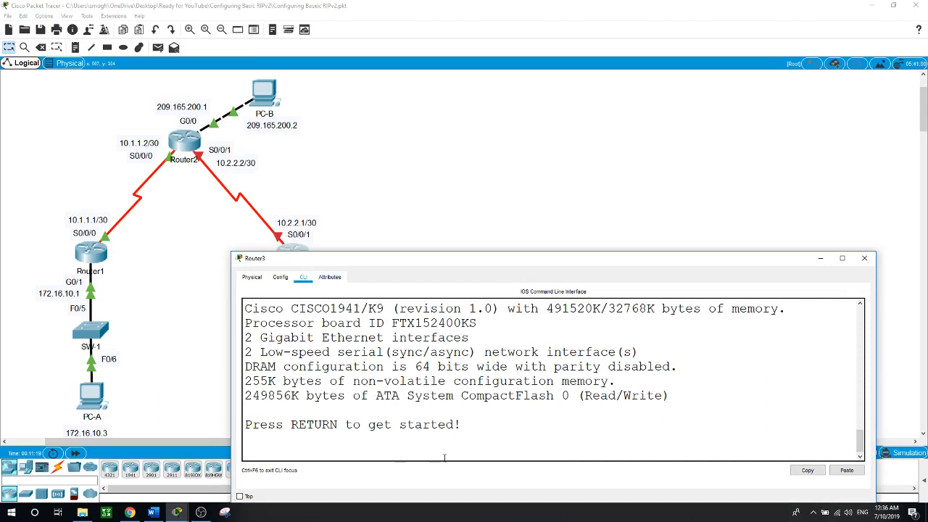
{"action": "key", "text": "Return"}
{"action": "type", "text": "en"}
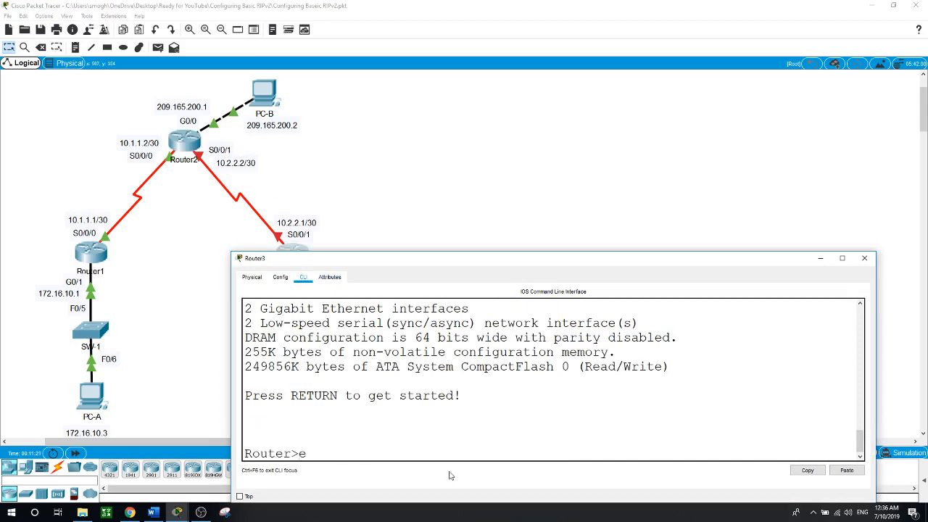
{"action": "key", "text": "Return"}
{"action": "type", "text": "conf t"}
{"action": "key", "text": "Return"}
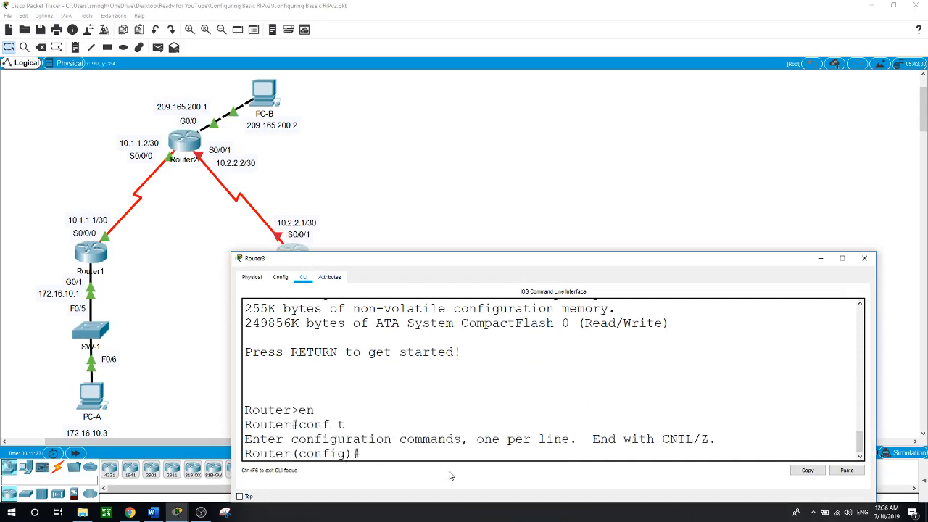
{"action": "type", "text": "hostname Router"}
{"action": "type", "text": "3"}
{"action": "key", "text": "Return"}
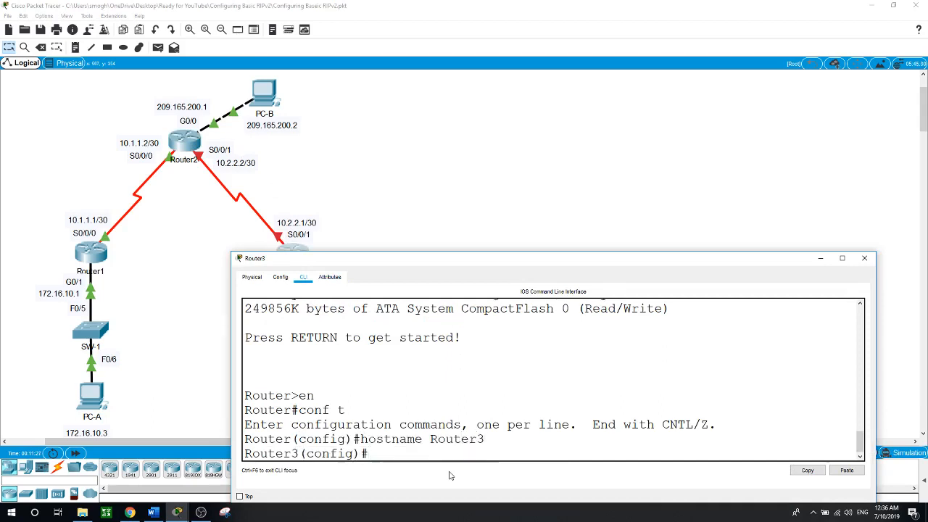
Assign 10.2.2.1 with mask 255.255.255.252 to Router3's s0/0/1 interface and enable it with no shut.
{"action": "type", "text": "int s0/0/1"}
{"action": "key", "text": "Return"}
{"action": "type", "text": "ip"}
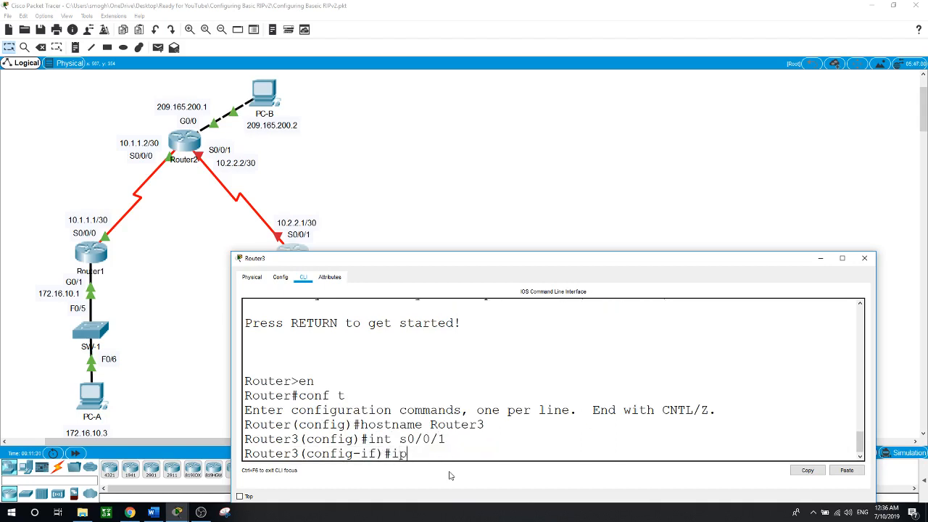
{"action": "type", "text": " address 10.2.2.1 2"}
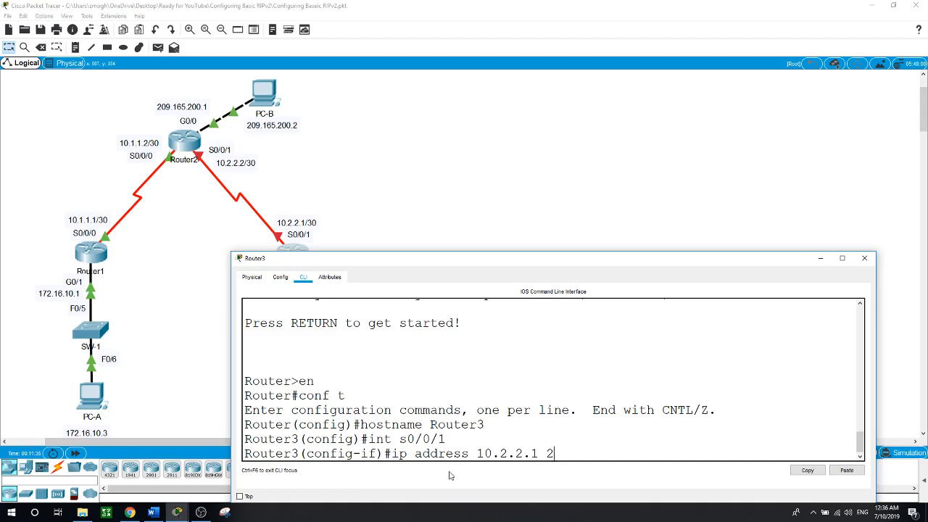
{"action": "type", "text": "55.255.255.252"}
{"action": "key", "text": "Return"}
{"action": "type", "text": "no"}
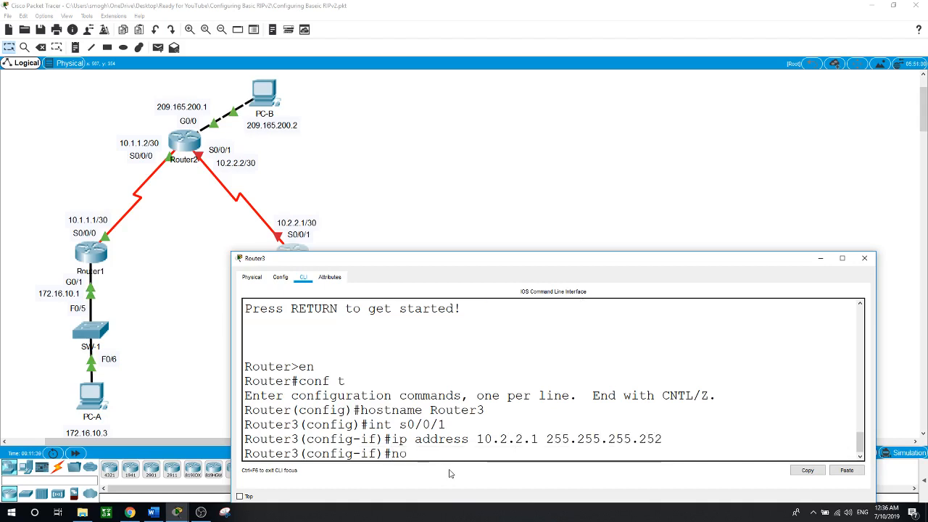
{"action": "type", "text": " shut"}
{"action": "key", "text": "Return"}
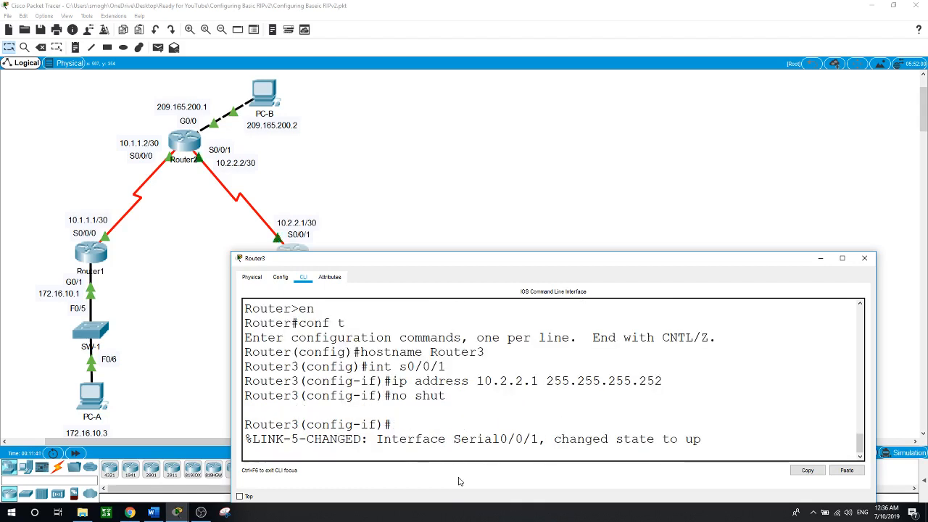
Assign 172.16.30.1 with mask 255.255.255.0 to Router3's g0/1 interface and enable it with no shut.
{"action": "type", "text": "int g0/1"}
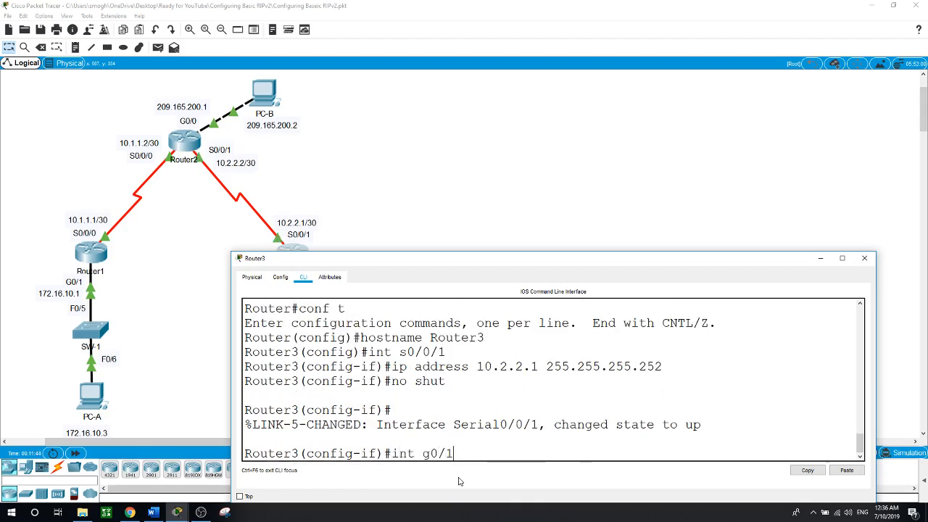
{"action": "key", "text": "Return"}
{"action": "type", "text": "ip addr"}
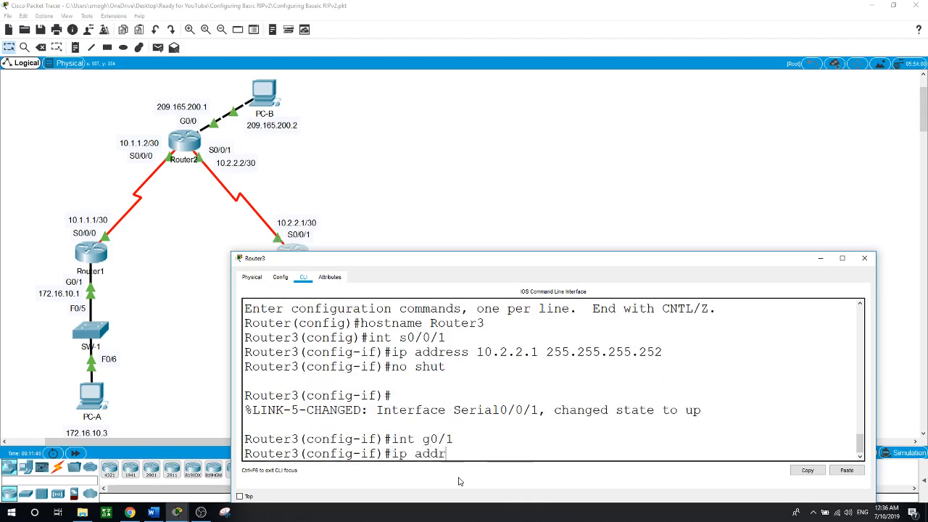
{"action": "type", "text": "ess 172.16.30."}
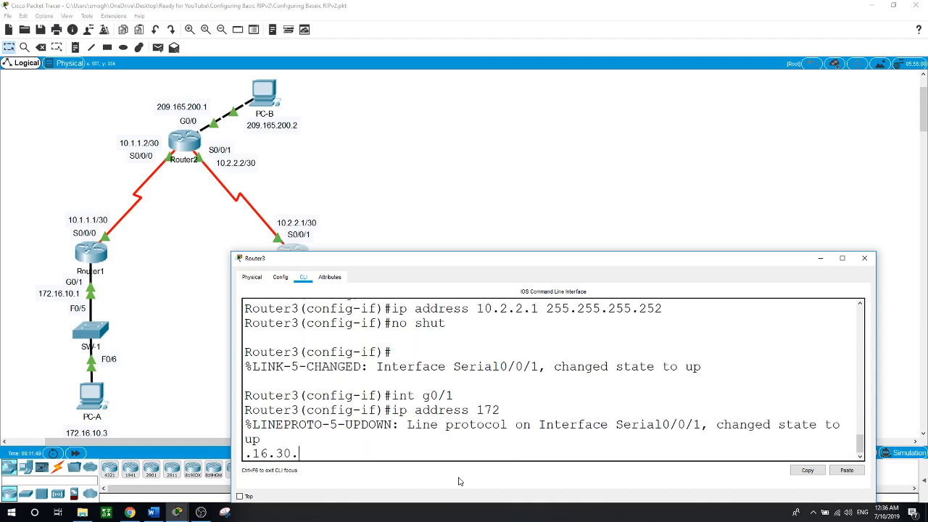
{"action": "type", "text": "1 255.255.255.0"}
{"action": "key", "text": "Return"}
{"action": "type", "text": "no shut"}
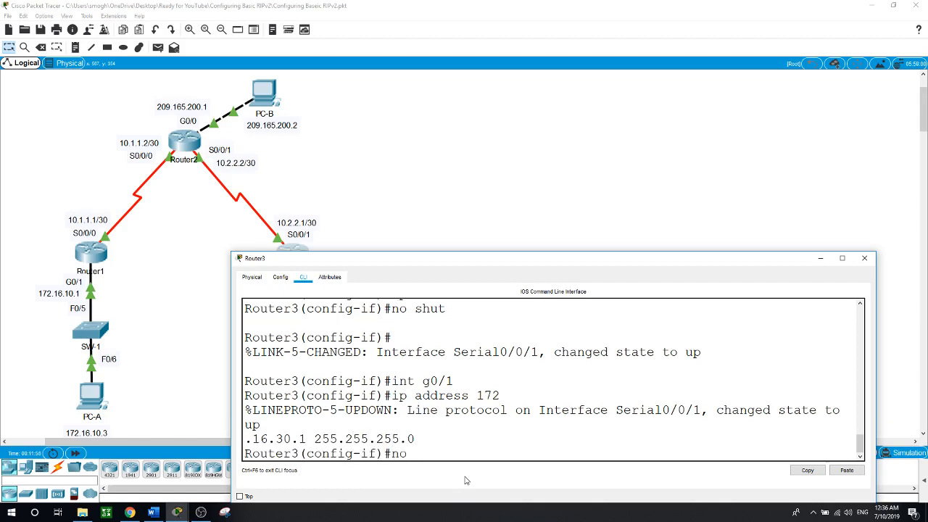
{"action": "key", "text": "Return"}
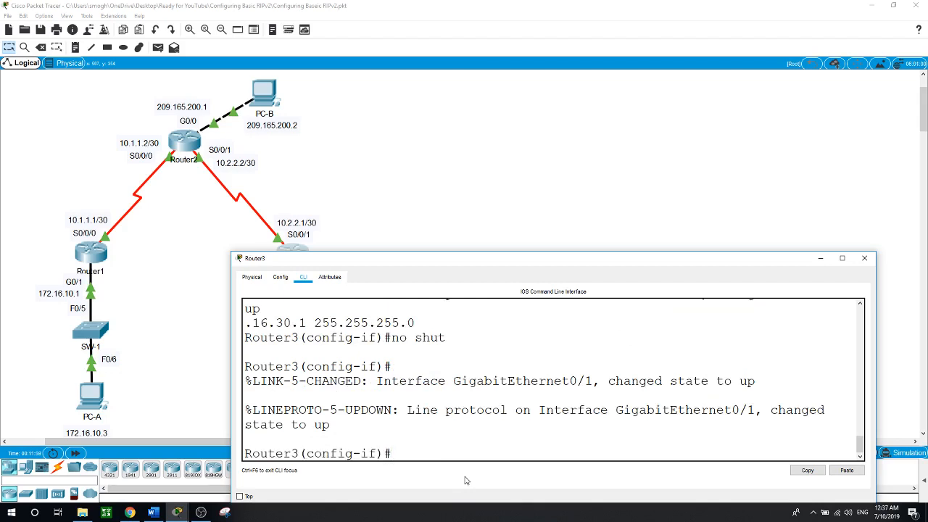
{"action": "left_click", "coordinate": [426, 186]}
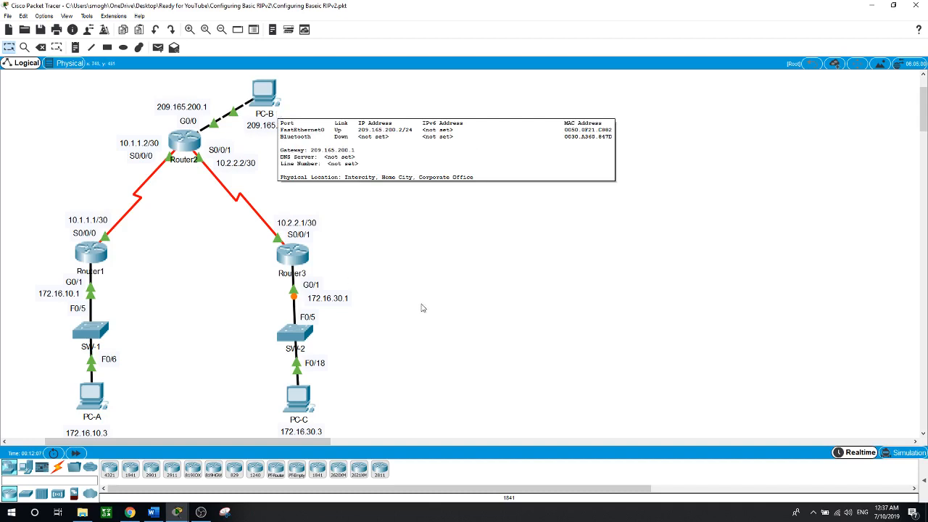
Review PC-A's static IP configuration, including its address, subnet mask and default gateway, and reopen its command prompt.
{"action": "left_click", "coordinate": [99, 399]}
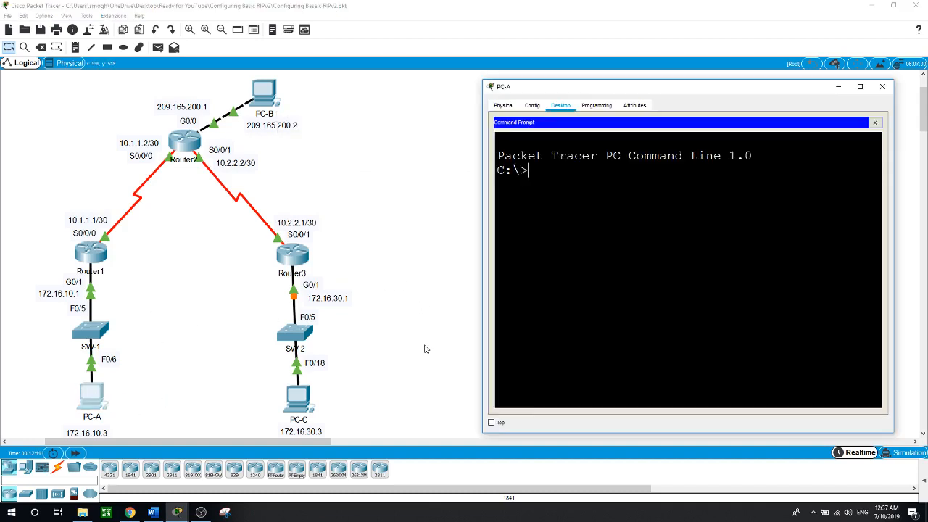
{"action": "left_click", "coordinate": [876, 124]}
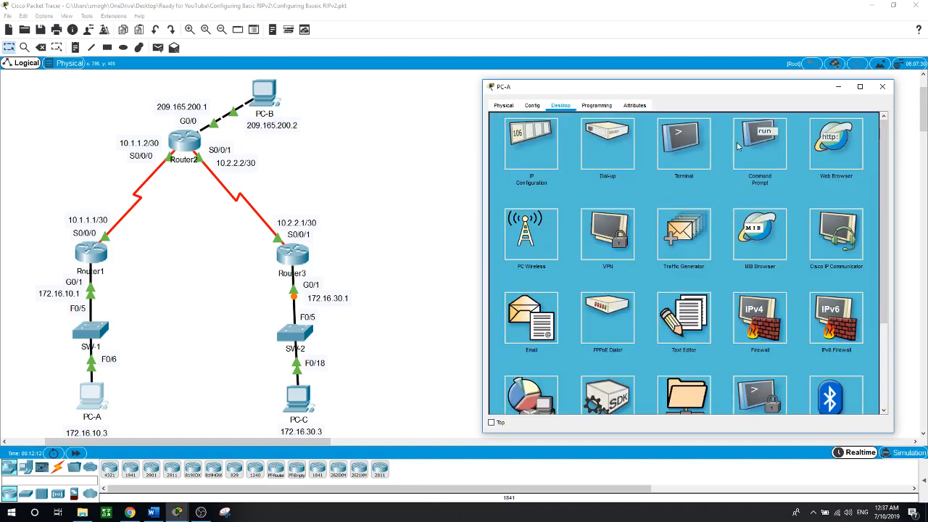
{"action": "left_click", "coordinate": [690, 149]}
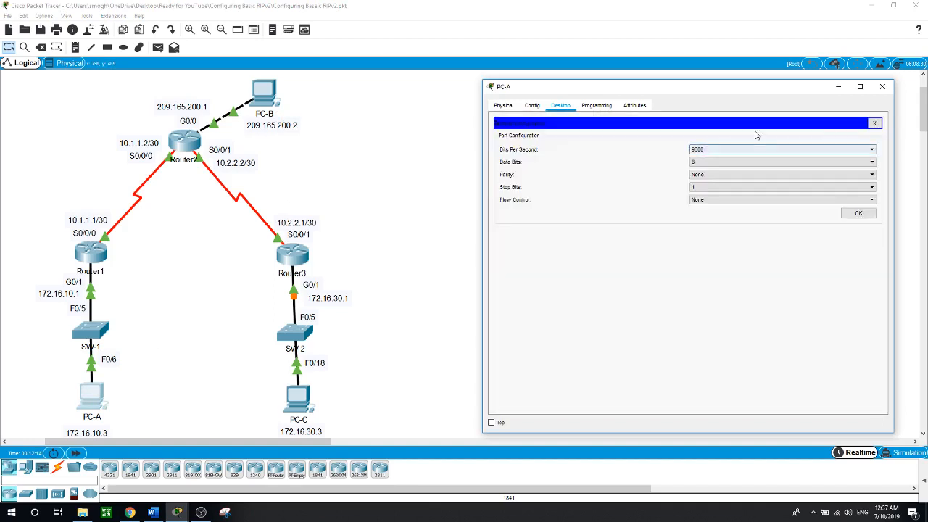
{"action": "left_click", "coordinate": [875, 124]}
{"action": "left_click", "coordinate": [757, 152]}
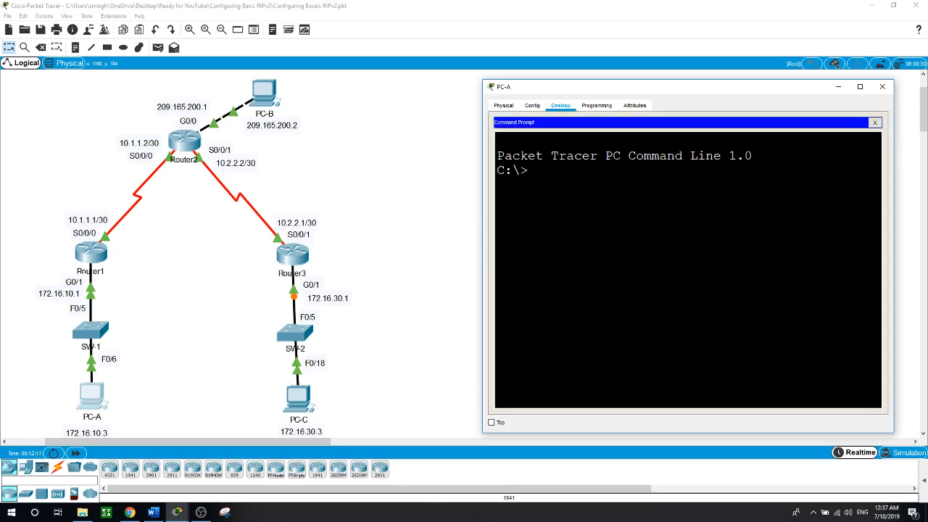
{"action": "left_click", "coordinate": [875, 123]}
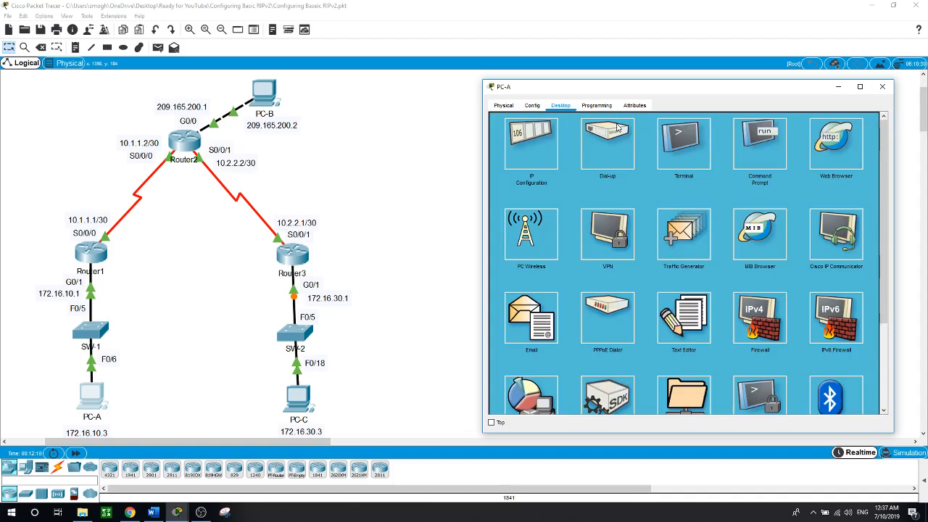
{"action": "left_click", "coordinate": [538, 149]}
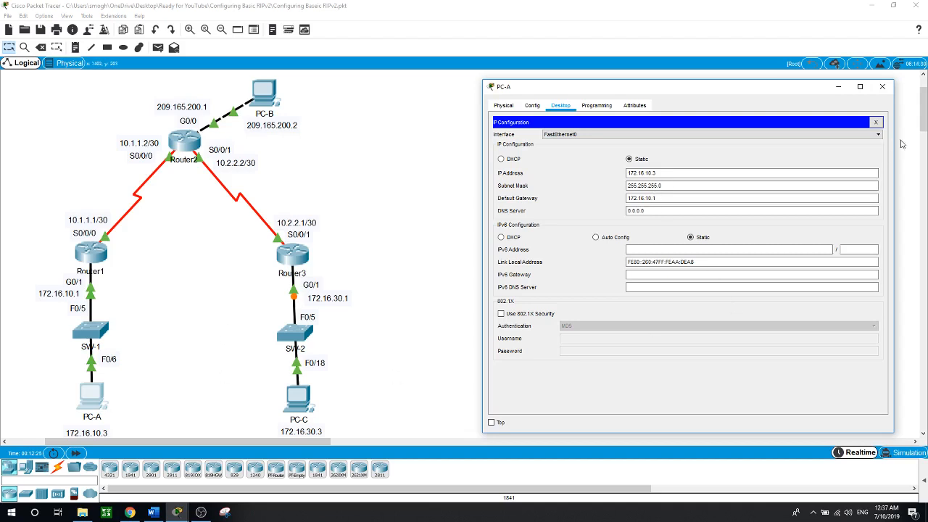
{"action": "left_click", "coordinate": [875, 122]}
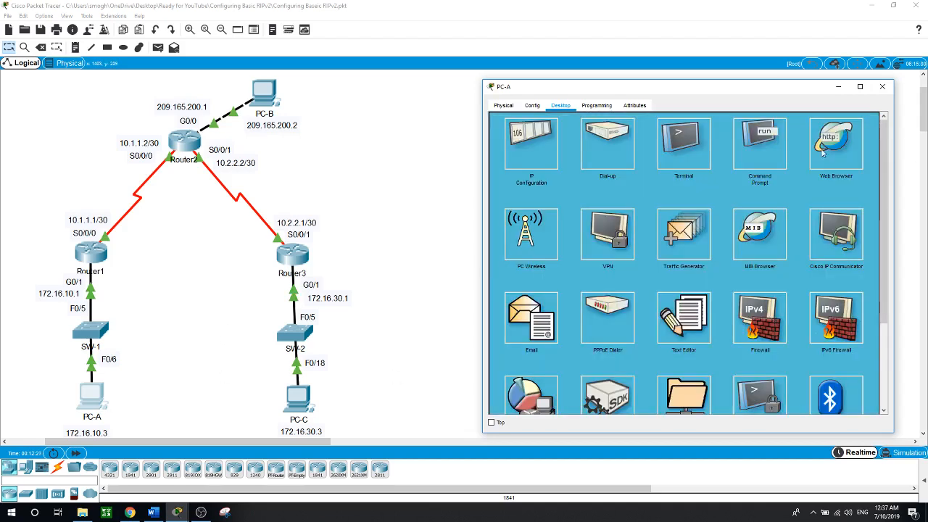
{"action": "left_click", "coordinate": [760, 145]}
{"action": "left_click", "coordinate": [434, 229]}
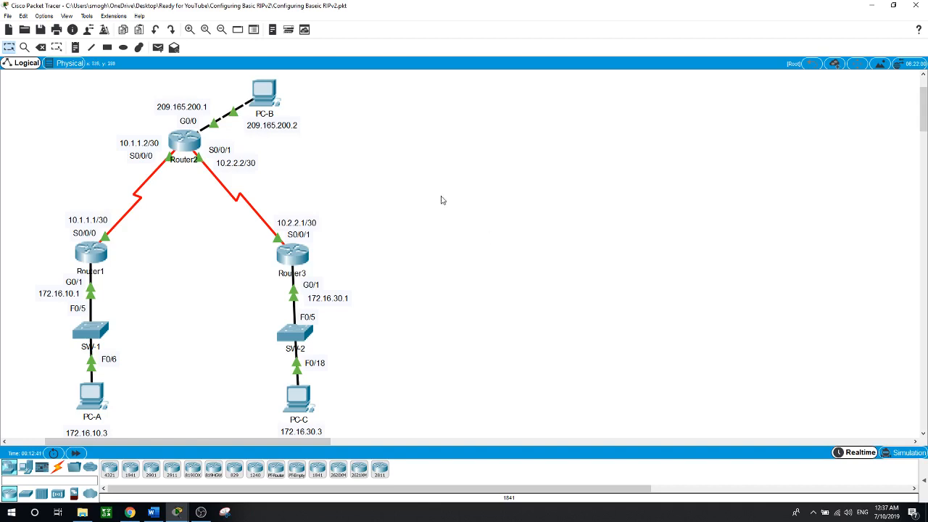
From PC-A's command prompt, ping PC-B at 209.165.200.2 and the default gateway at 172.16.10.1.
{"action": "left_click", "coordinate": [93, 397]}
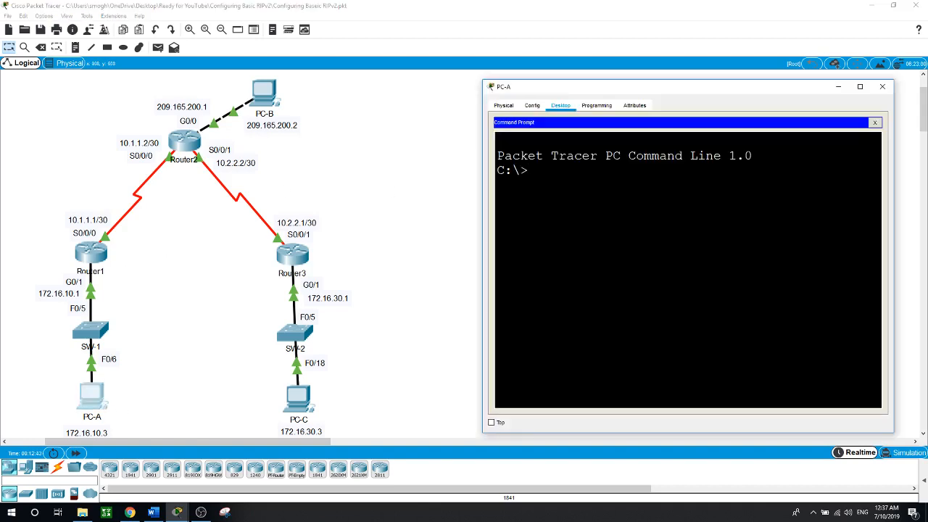
{"action": "type", "text": "ping 209.165.200.2"}
{"action": "key", "text": "Return"}
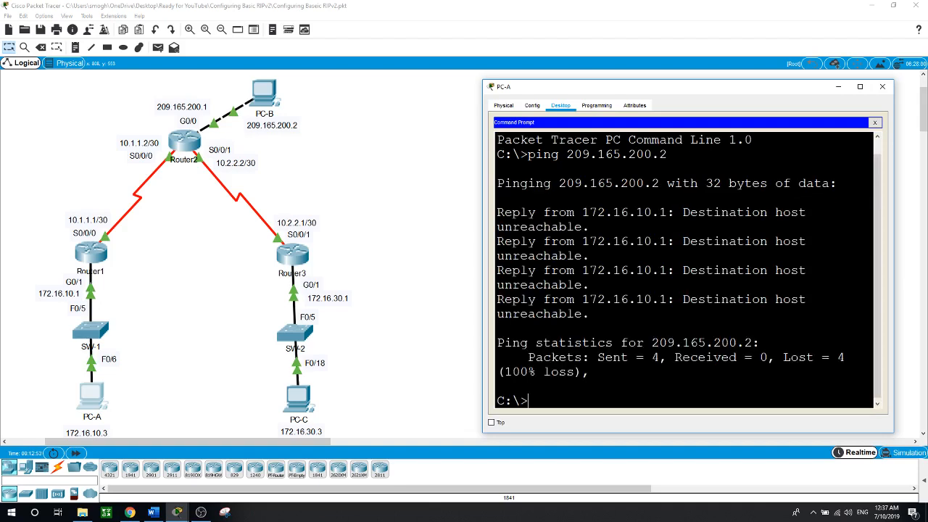
{"action": "type", "text": "ping 172.16.10.1"}
{"action": "key", "text": "Return"}
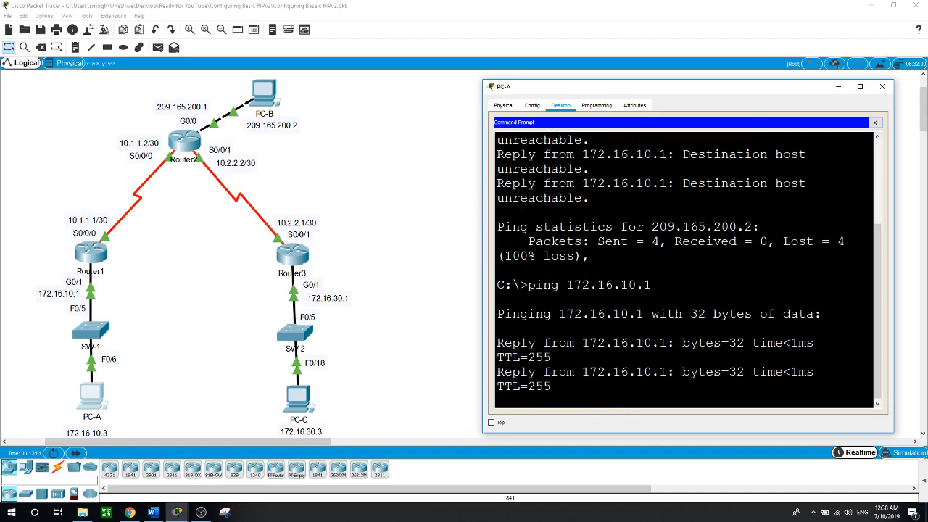
Open PC-C's command prompt and ping PC-B at 209.165.200.2.
{"action": "left_click", "coordinate": [308, 408]}
{"action": "left_click", "coordinate": [308, 409]}
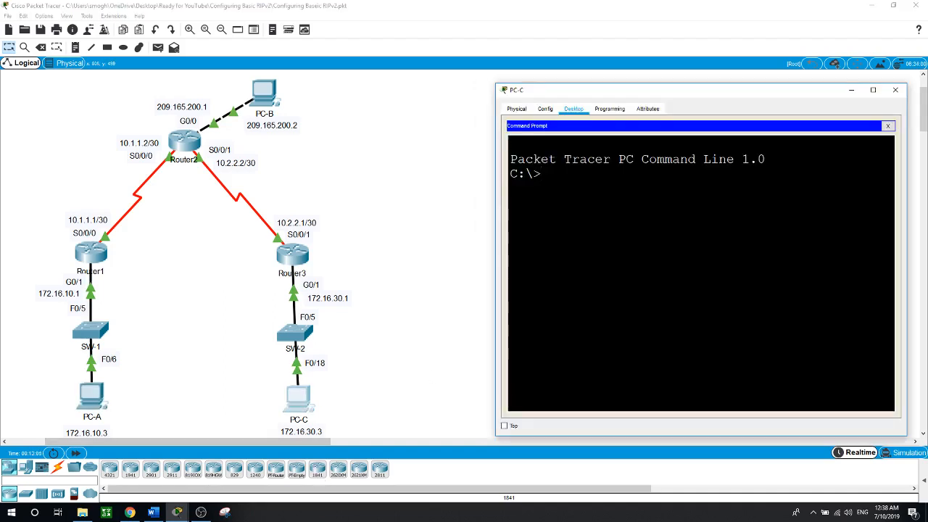
{"action": "type", "text": "ping 209.165"}
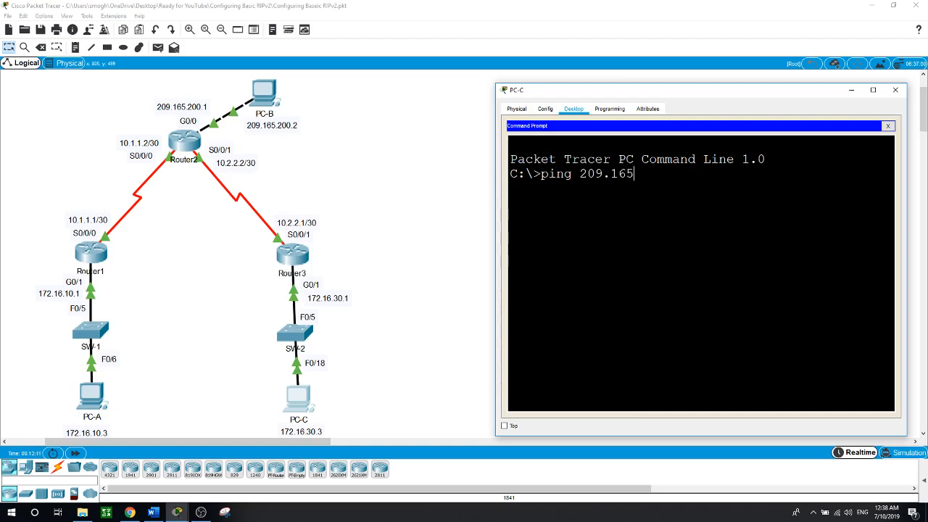
{"action": "type", "text": ".200.2"}
{"action": "key", "text": "Return"}
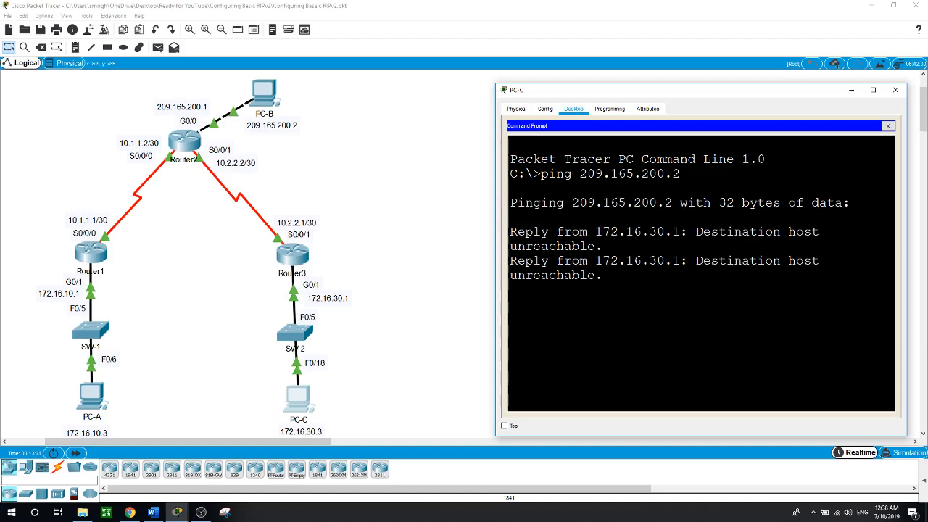
From PC-C, ping its own address 172.16.30.3 and its default gateway 172.16.30.1.
{"action": "type", "text": "pi"}
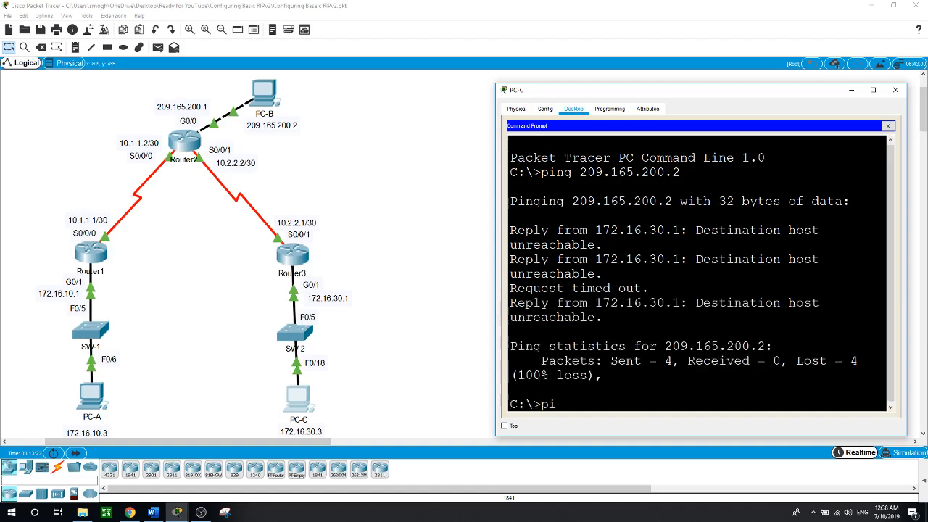
{"action": "type", "text": "ng 172.16.30.3"}
{"action": "key", "text": "Return"}
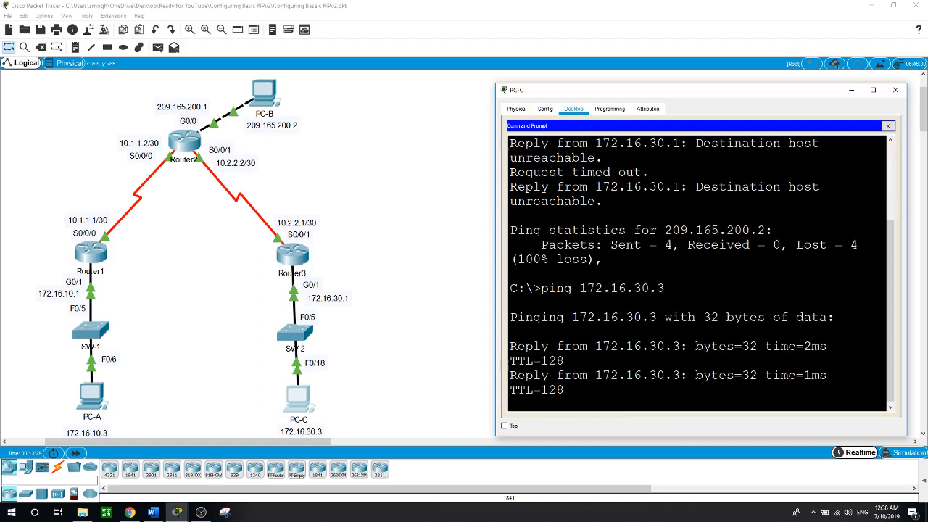
{"action": "key", "text": "Up"}
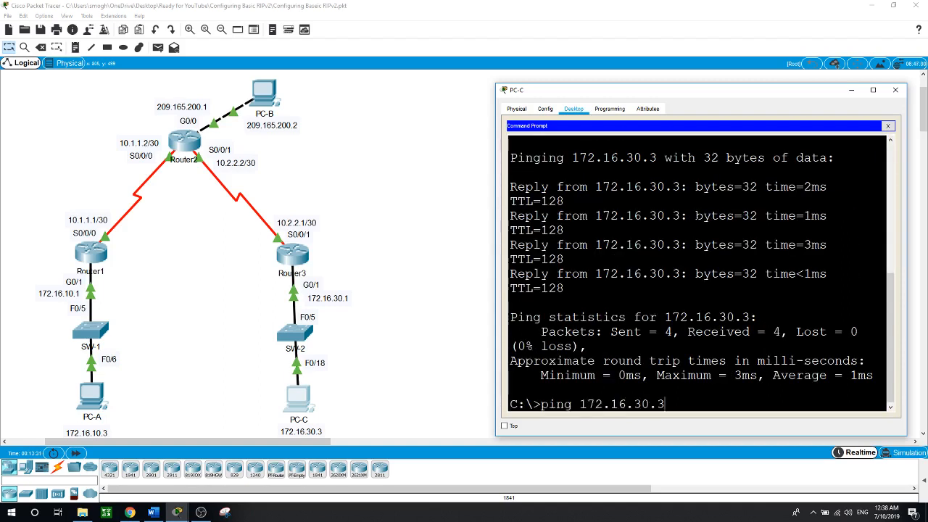
{"action": "key", "text": "BackSpace"}
{"action": "type", "text": "1"}
{"action": "key", "text": "Return"}
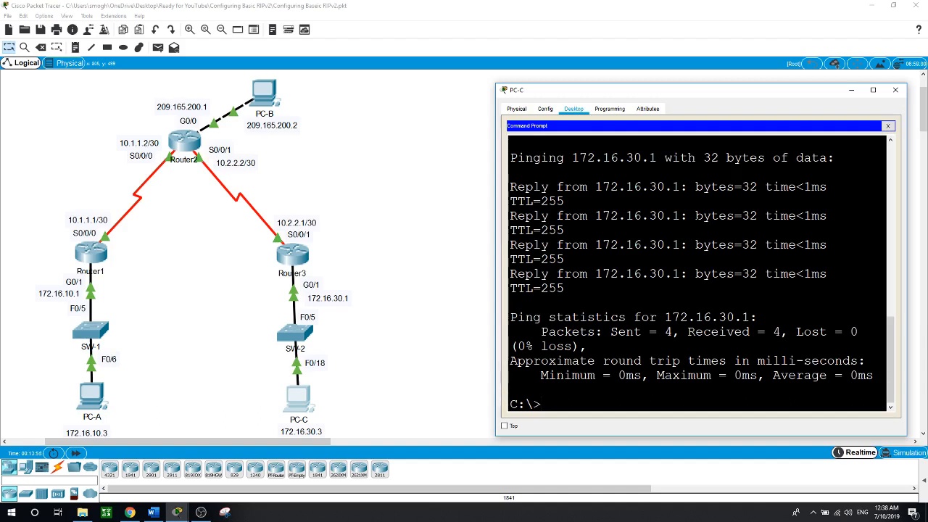
{"action": "left_click", "coordinate": [390, 217]}
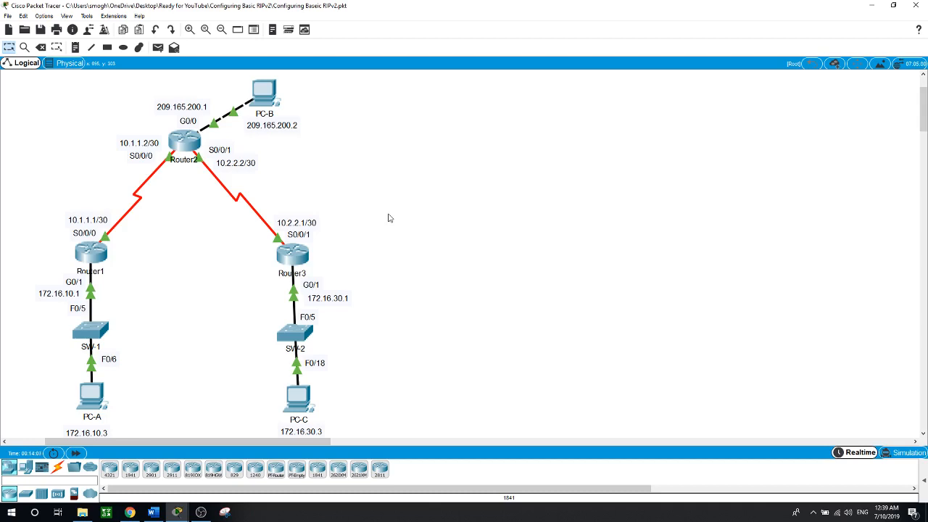
On Router1, exit interface configuration, enter RIP configuration with router rip, and set the RIP version to 2.
{"action": "left_click", "coordinate": [101, 253]}
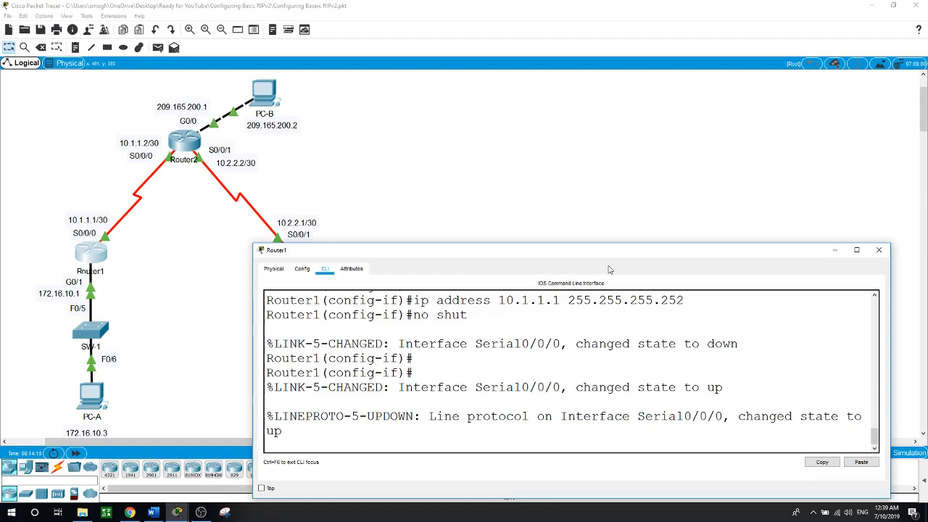
{"action": "key", "text": "Return"}
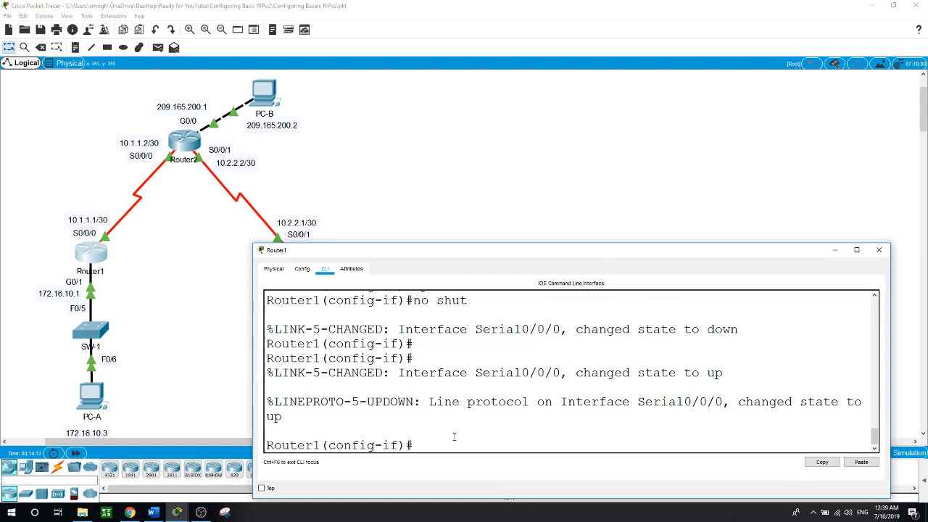
{"action": "type", "text": "exit"}
{"action": "key", "text": "Return"}
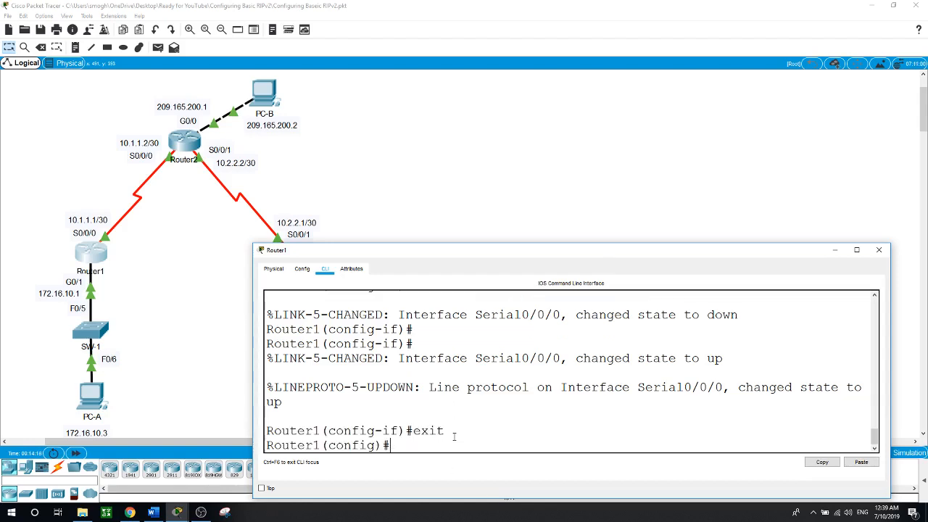
{"action": "type", "text": "router rip"}
{"action": "key", "text": "Return"}
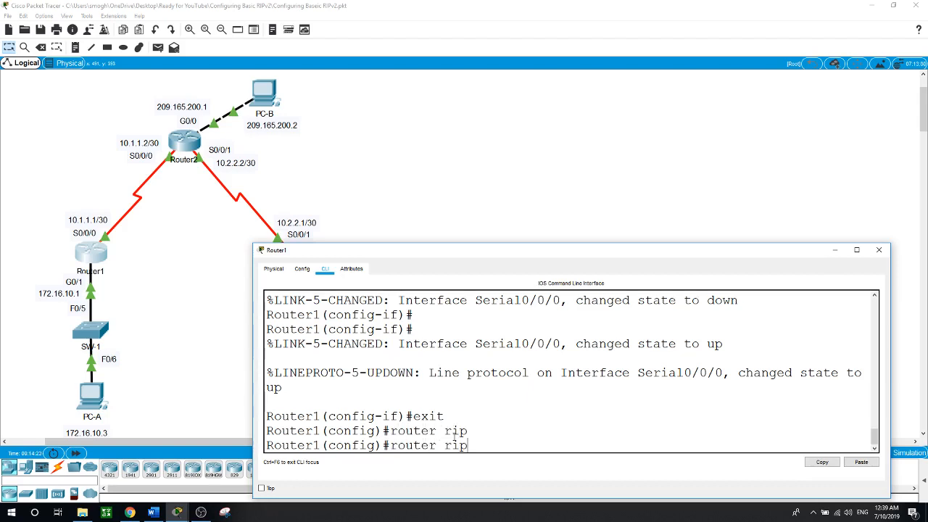
{"action": "type", "text": "ve"}
{"action": "key", "text": "Tab"}
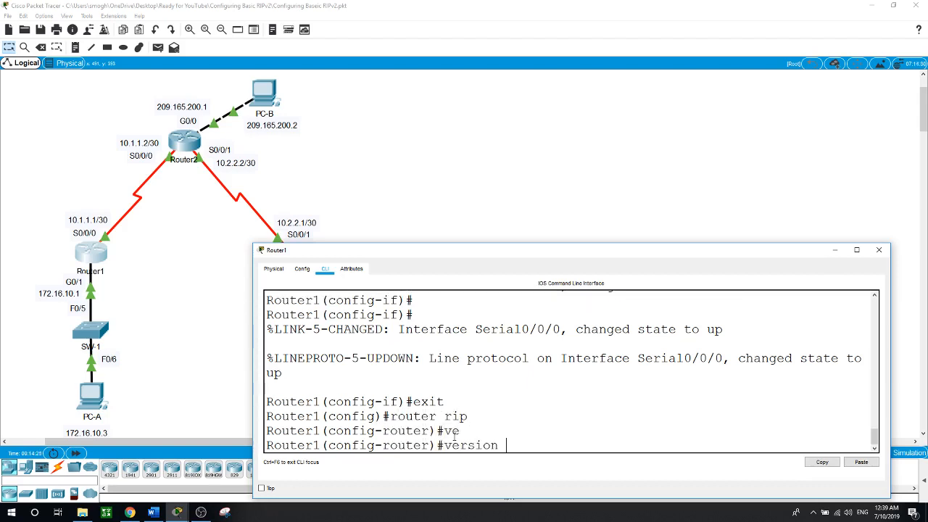
{"action": "type", "text": "2"}
{"action": "key", "text": "Return"}
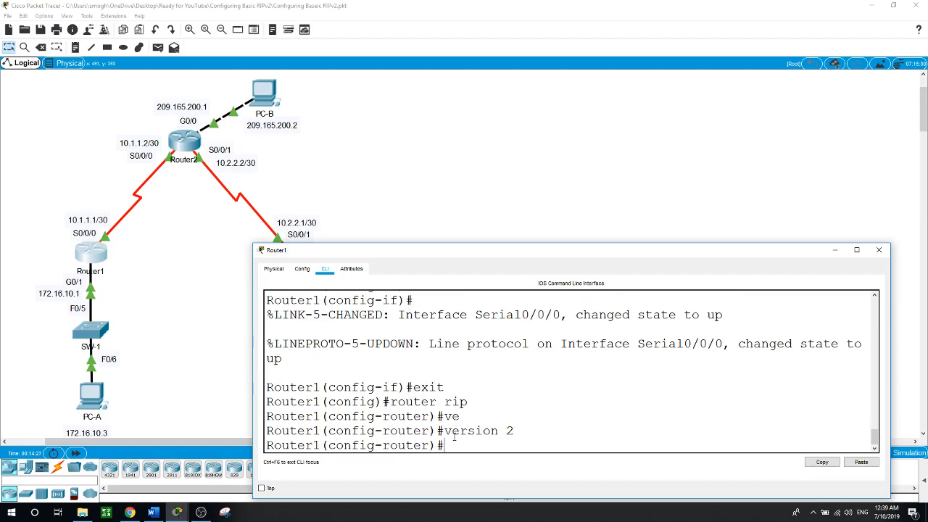
In Router1's RIP configuration, make interface G0/1 passive.
{"action": "type", "text": "pas"}
{"action": "key", "text": "Tab"}
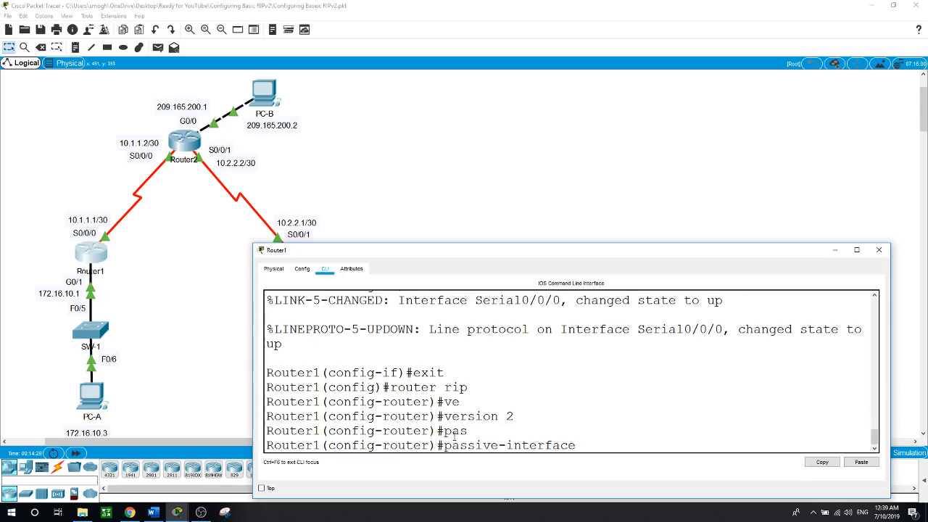
{"action": "type", "text": "G0/1"}
{"action": "key", "text": "Return"}
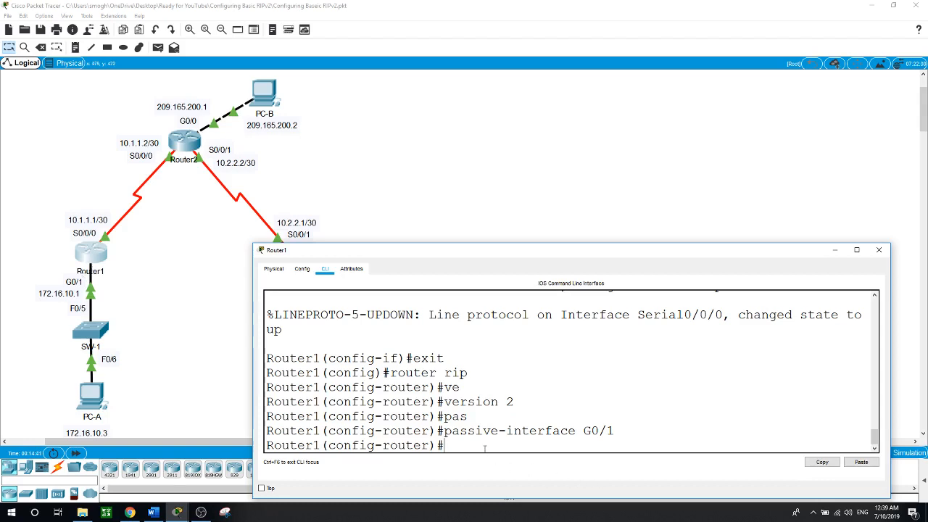
Add networks 10.0.0.0 and 172.16.0.0 to Router1's RIP configuration.
{"action": "left_click", "coordinate": [201, 292]}
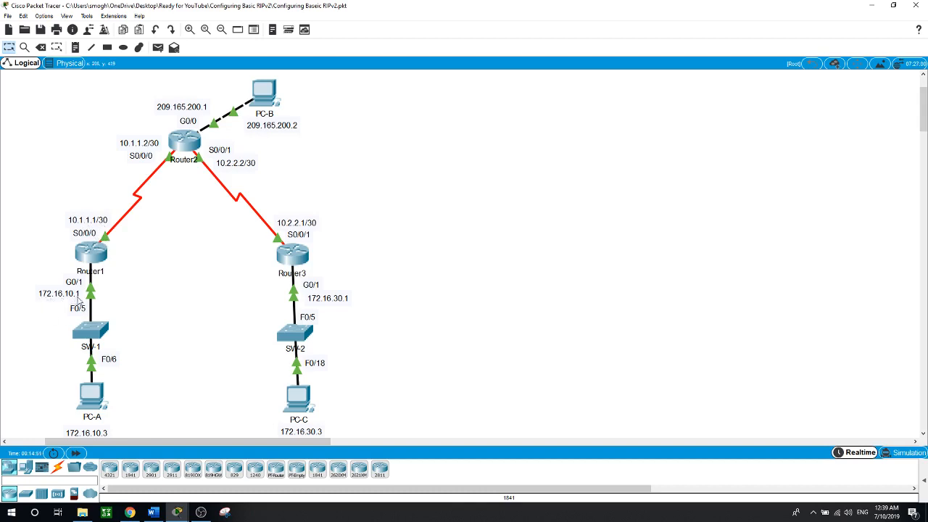
{"action": "left_click", "coordinate": [91, 252]}
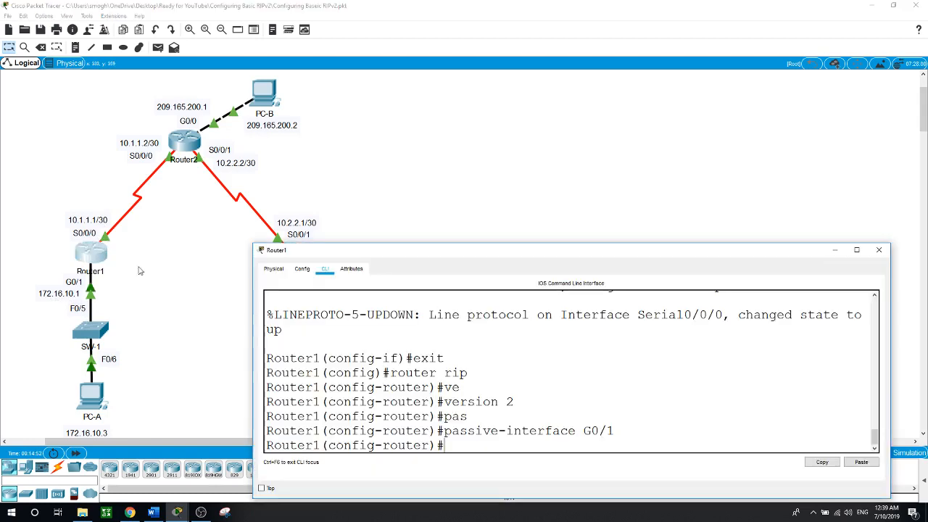
{"action": "type", "text": "netw"}
{"action": "key", "text": "Tab"}
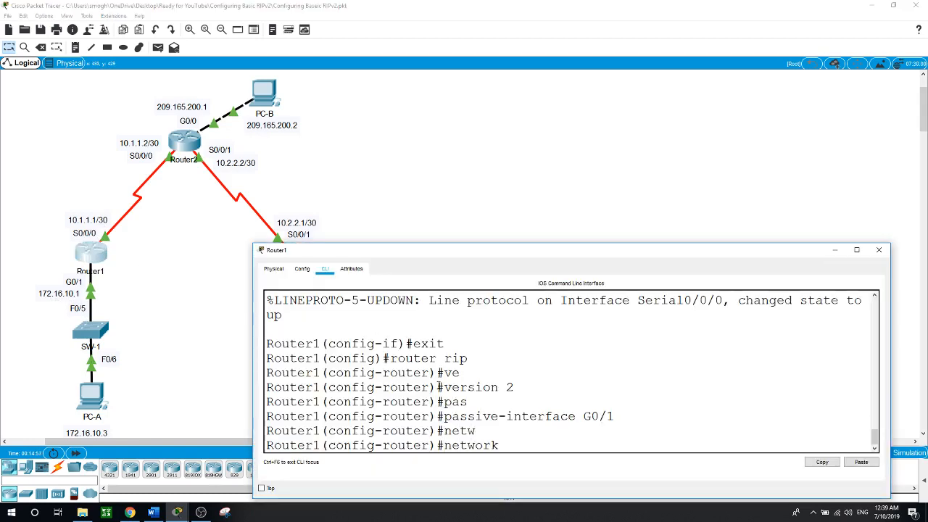
{"action": "type", "text": "10.0.0.0"}
{"action": "key", "text": "Return"}
{"action": "type", "text": "ne"}
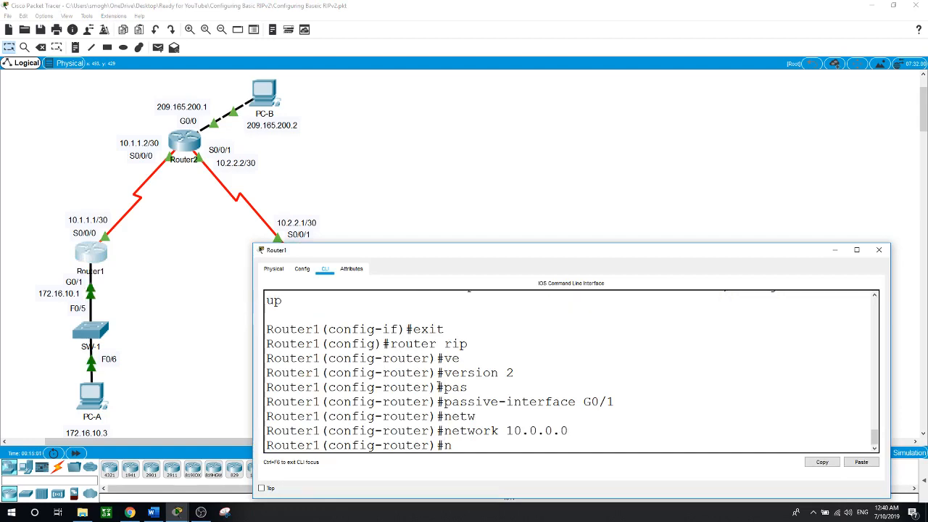
{"action": "key", "text": "Tab"}
{"action": "type", "text": "172"}
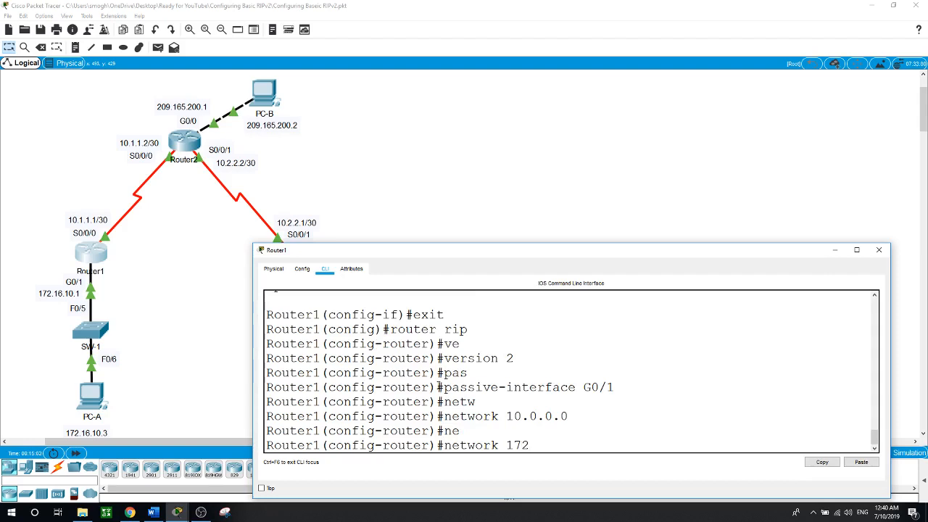
{"action": "type", "text": ".16.0.0"}
{"action": "key", "text": "Return"}
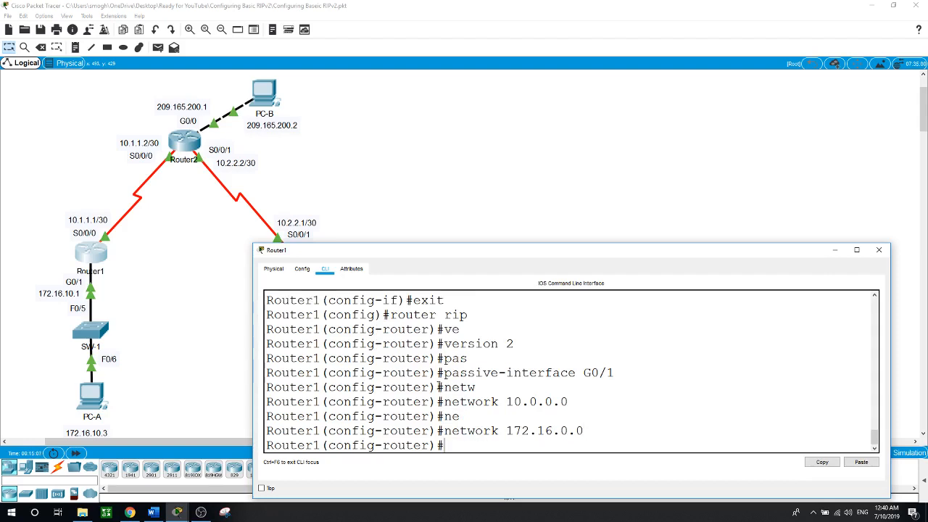
Open Router3's command line, leave interface configuration, enter RIP configuration with router rip, and set the version to 2.
{"action": "left_click", "coordinate": [415, 188]}
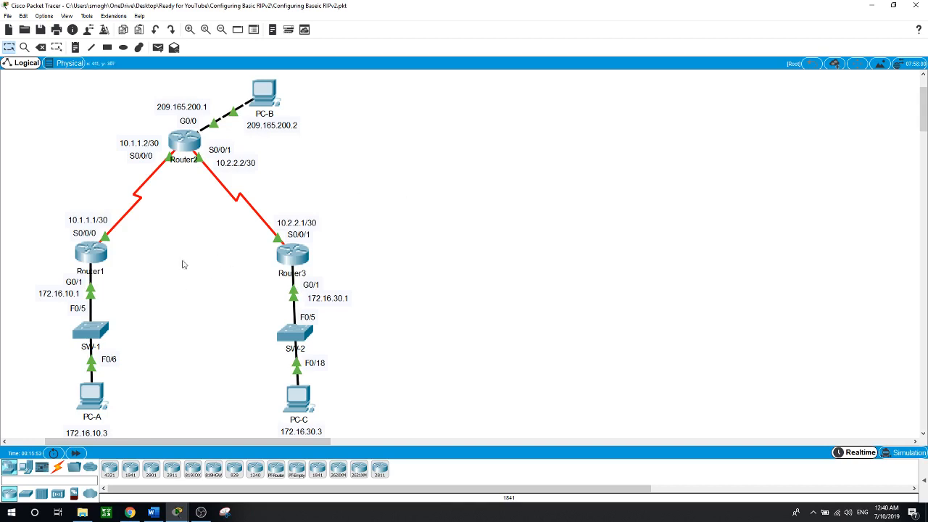
{"action": "left_click", "coordinate": [295, 251]}
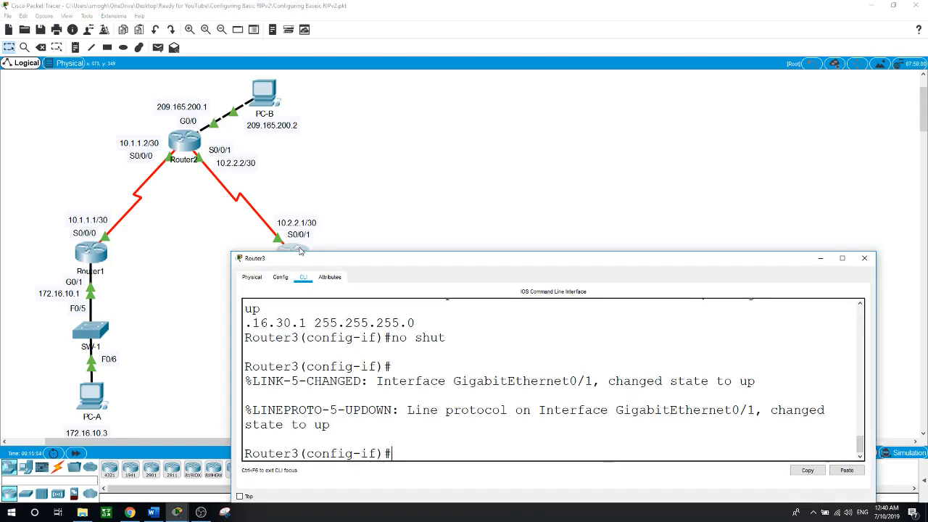
{"action": "left_click_drag", "start_coordinate": [340, 269], "coordinate": [432, 217]}
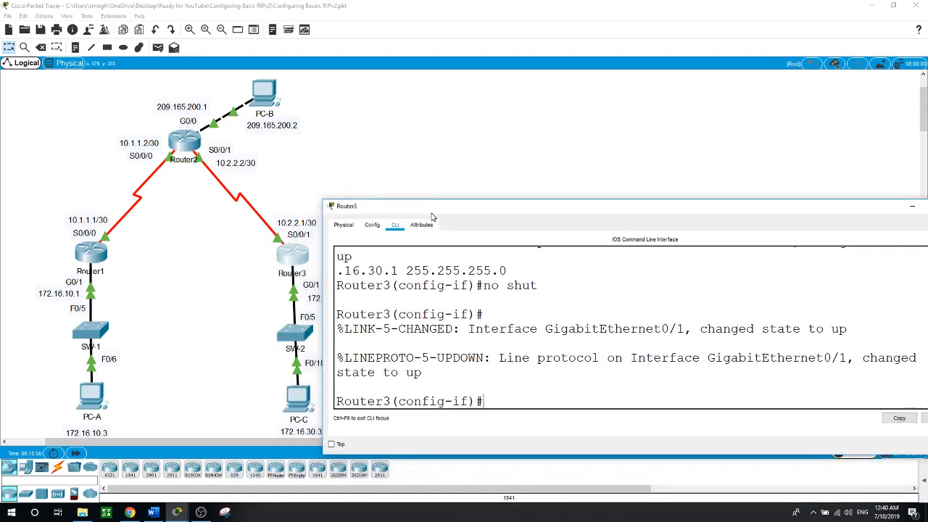
{"action": "type", "text": "exit"}
{"action": "key", "text": "Return"}
{"action": "type", "text": "router rip"}
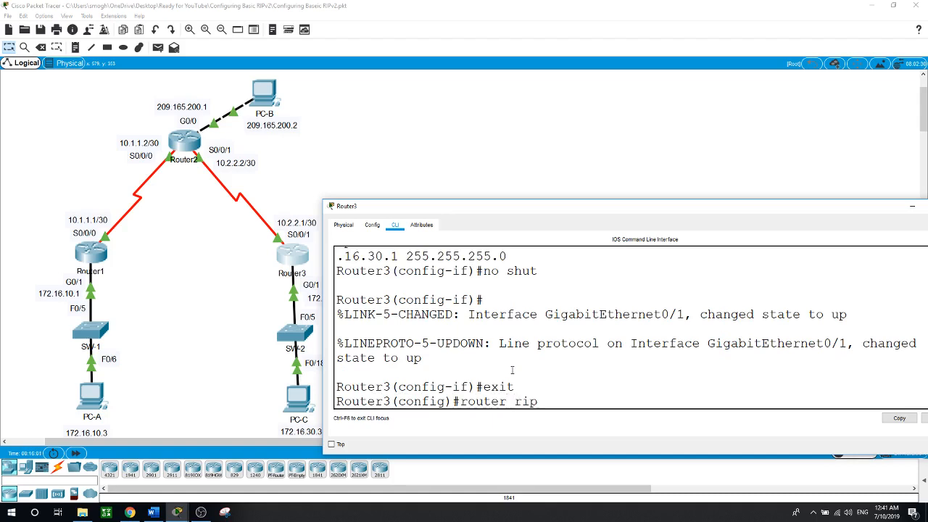
{"action": "key", "text": "Return"}
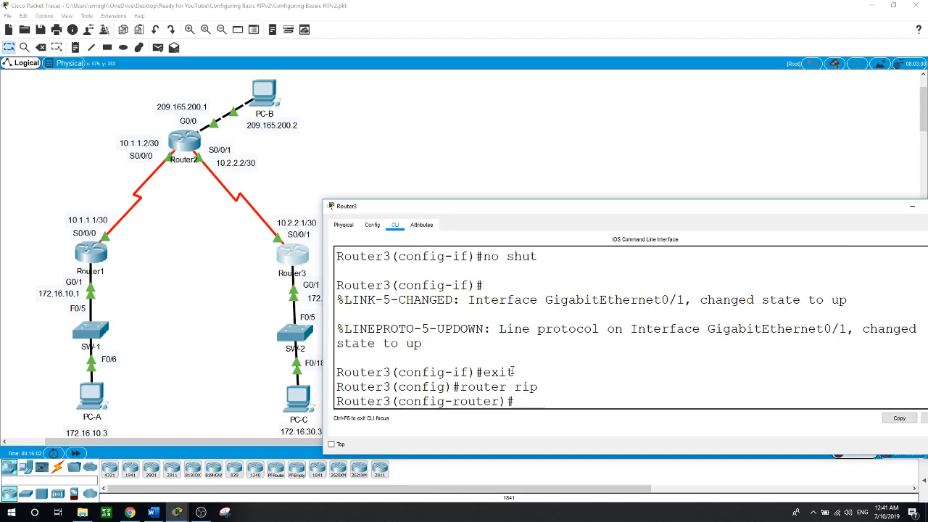
{"action": "type", "text": "v"}
{"action": "key", "text": "Tab"}
{"action": "type", "text": "2"}
{"action": "key", "text": "Return"}
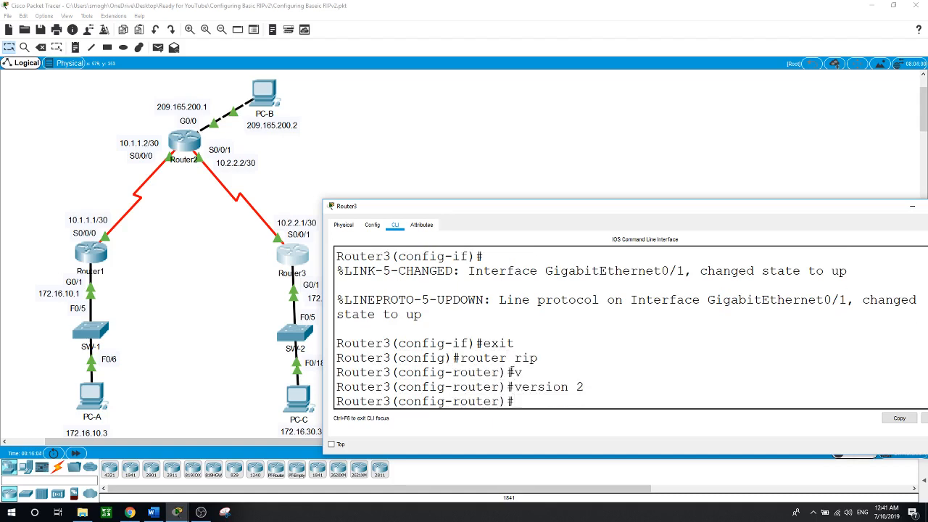
In Router3's RIP configuration, make interface g0/1 passive.
{"action": "type", "text": "pas"}
{"action": "key", "text": "Tab"}
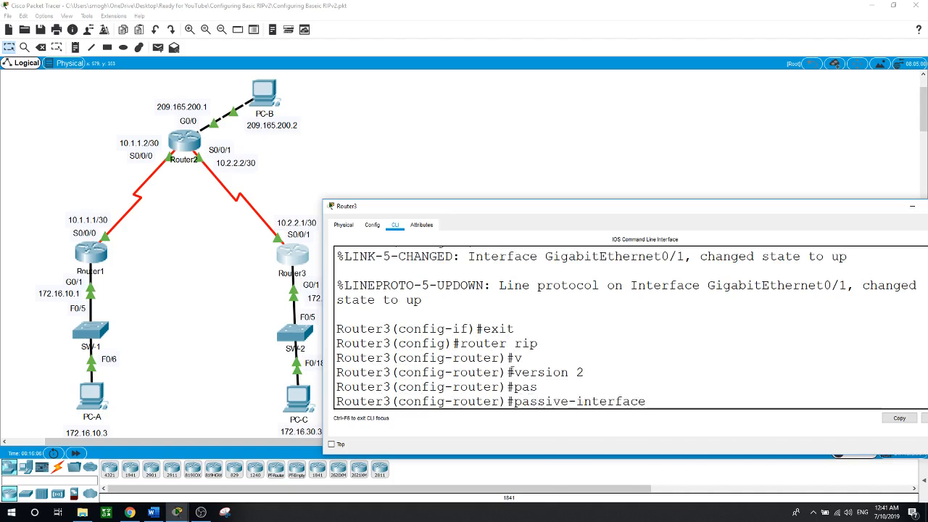
{"action": "type", "text": "g0/1"}
{"action": "key", "text": "Return"}
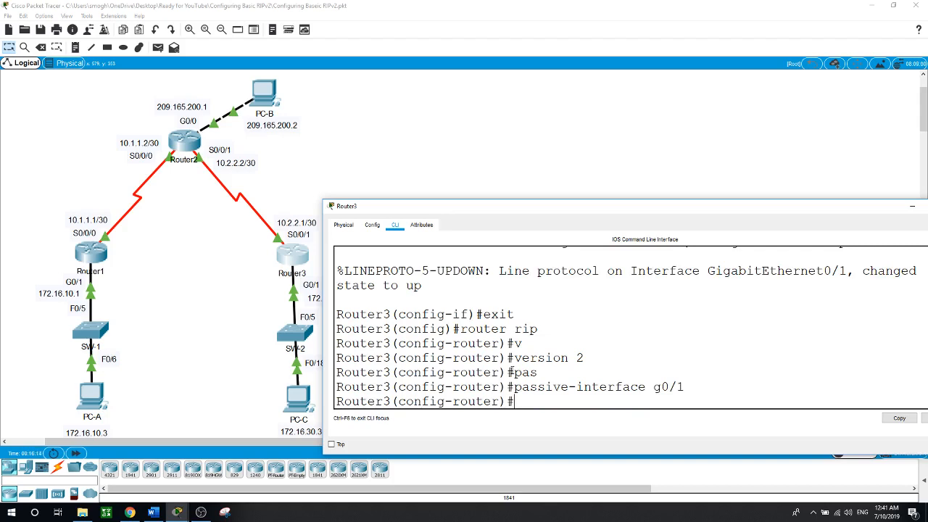
Add networks 10.0.0.0 and 172.16.0.0 to Router3's RIP configuration.
{"action": "type", "text": "ne"}
{"action": "key", "text": "Tab"}
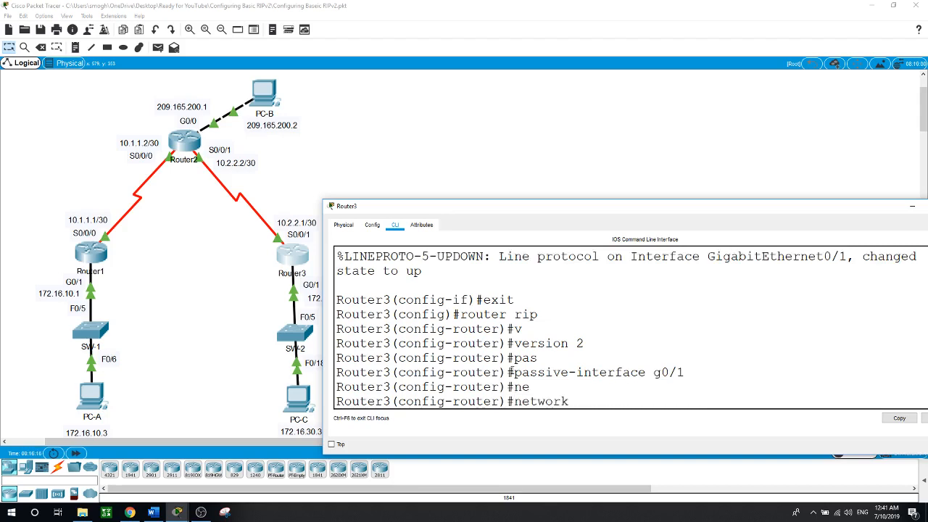
{"action": "type", "text": "10.0.0.0"}
{"action": "key", "text": "Return"}
{"action": "type", "text": "ne"}
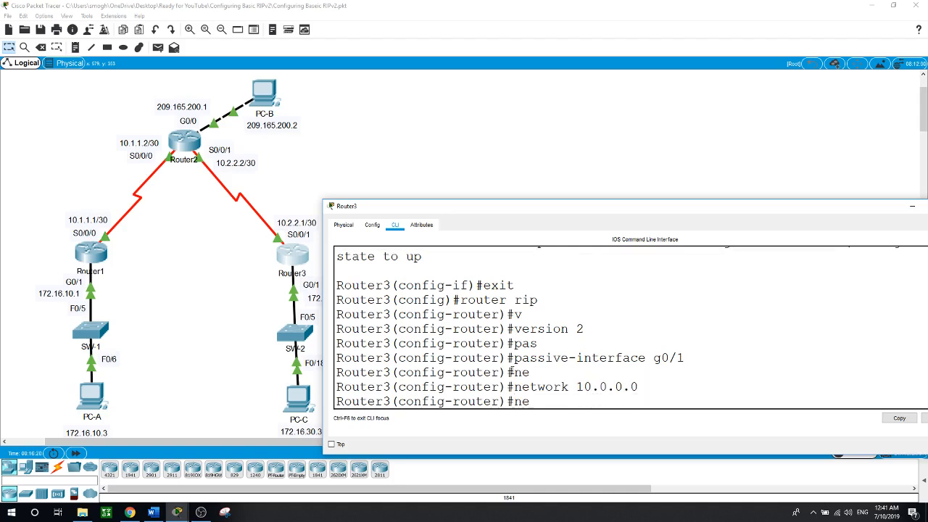
{"action": "key", "text": "Tab"}
{"action": "type", "text": "172."}
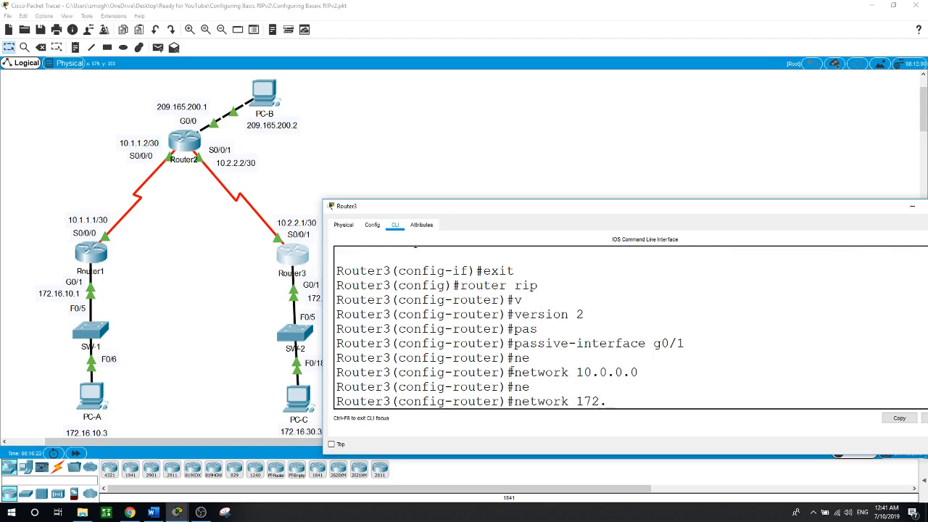
{"action": "type", "text": "16.0.0."}
{"action": "key", "text": "Return"}
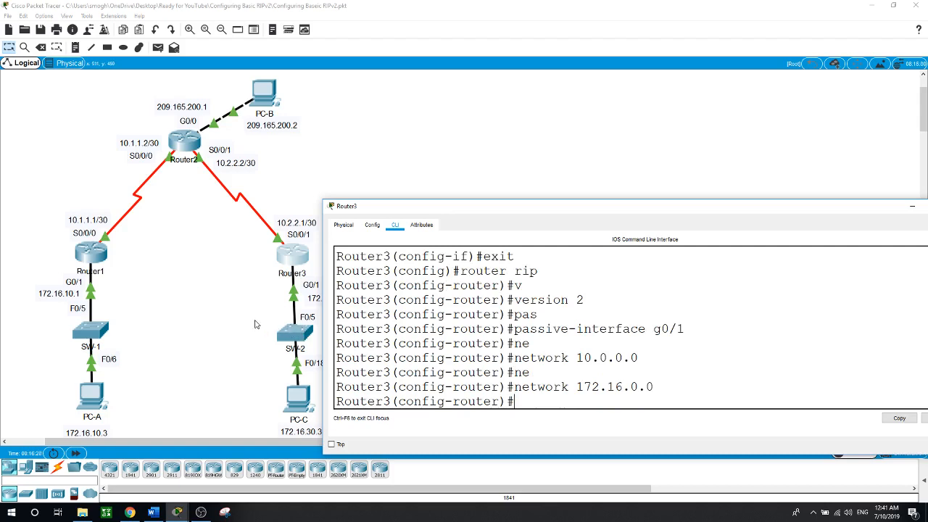
Open Router2's command line, leave interface configuration, enter RIP configuration with router rip, and set the version to 2.
{"action": "left_click", "coordinate": [184, 293]}
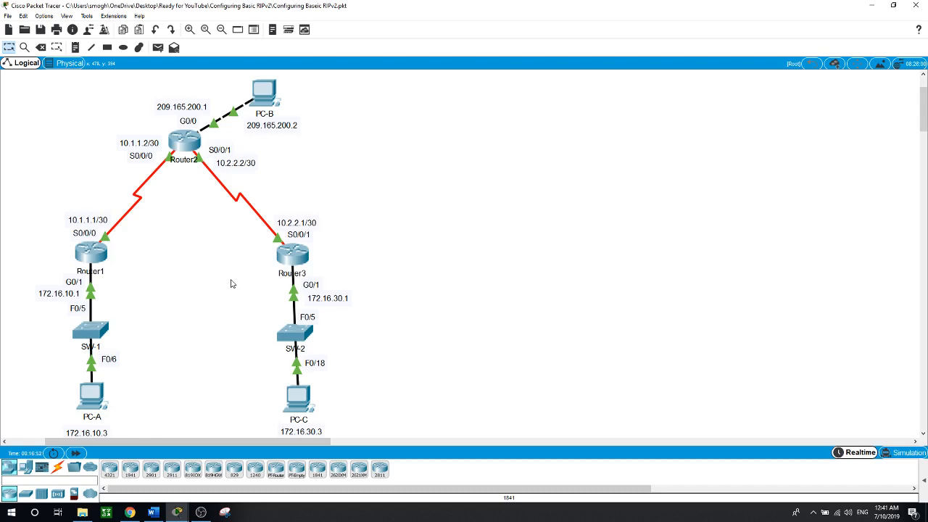
{"action": "left_click", "coordinate": [184, 141]}
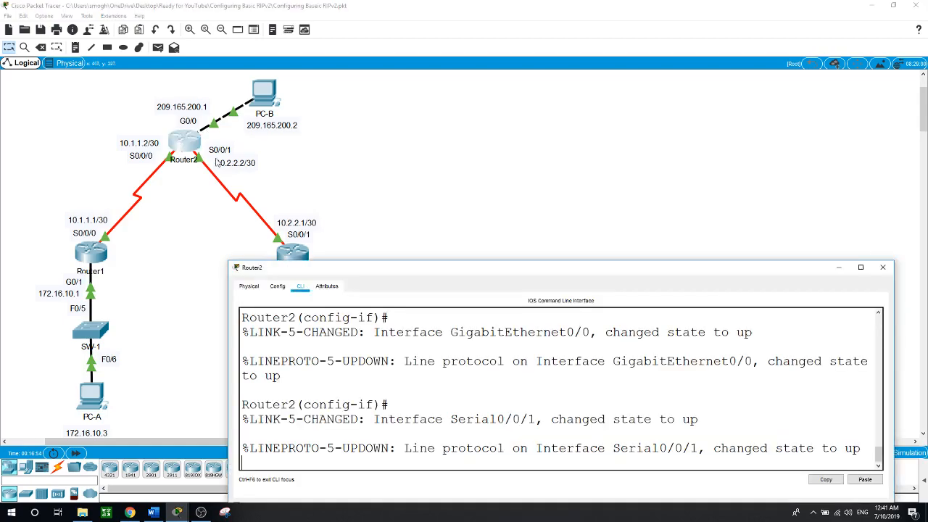
{"action": "left_click_drag", "start_coordinate": [405, 271], "coordinate": [501, 117]}
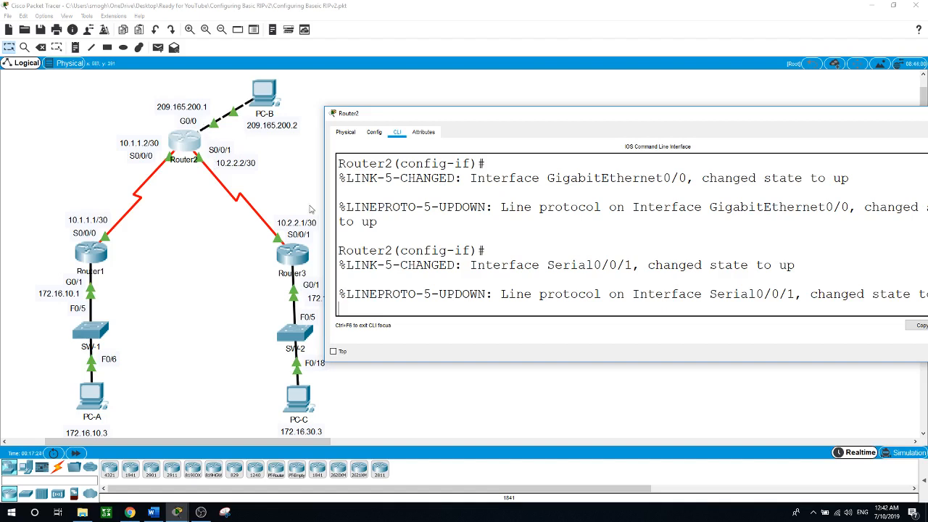
{"action": "left_click", "coordinate": [430, 301]}
{"action": "key", "text": "Return"}
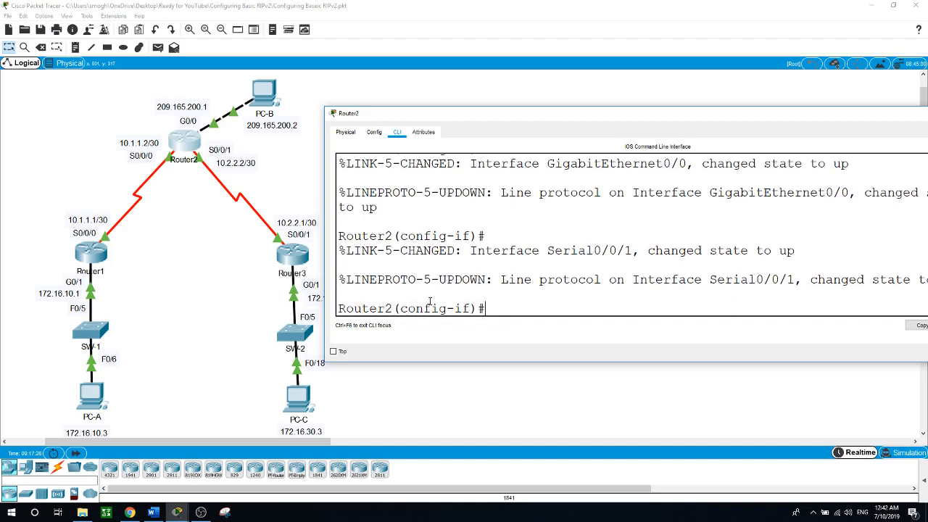
{"action": "type", "text": "exit"}
{"action": "key", "text": "Return"}
{"action": "type", "text": "router"}
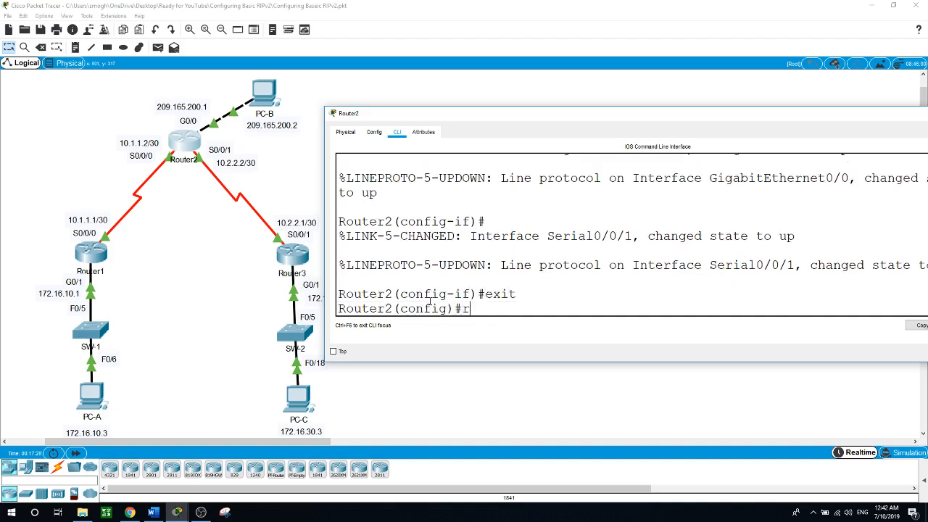
{"action": "type", "text": " rip"}
{"action": "key", "text": "Return"}
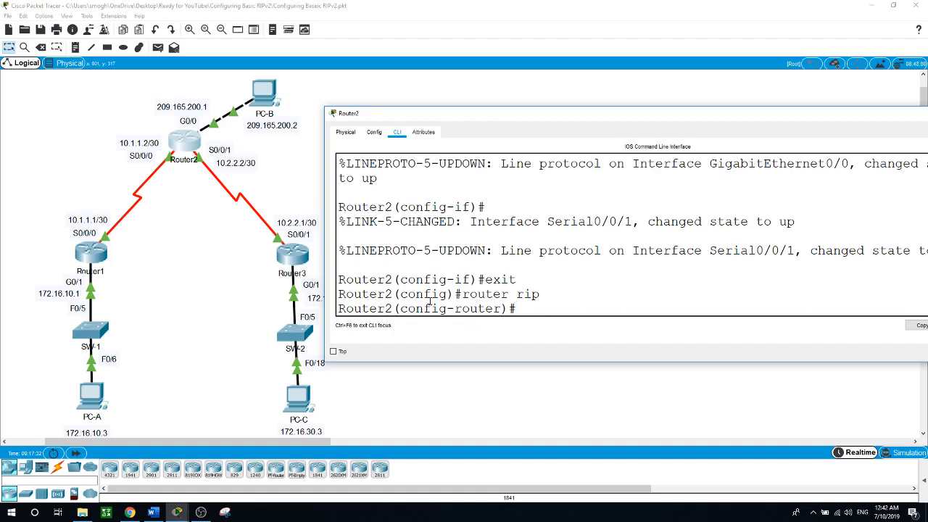
{"action": "type", "text": "v"}
{"action": "key", "text": "Tab"}
{"action": "type", "text": "2"}
{"action": "key", "text": "Return"}
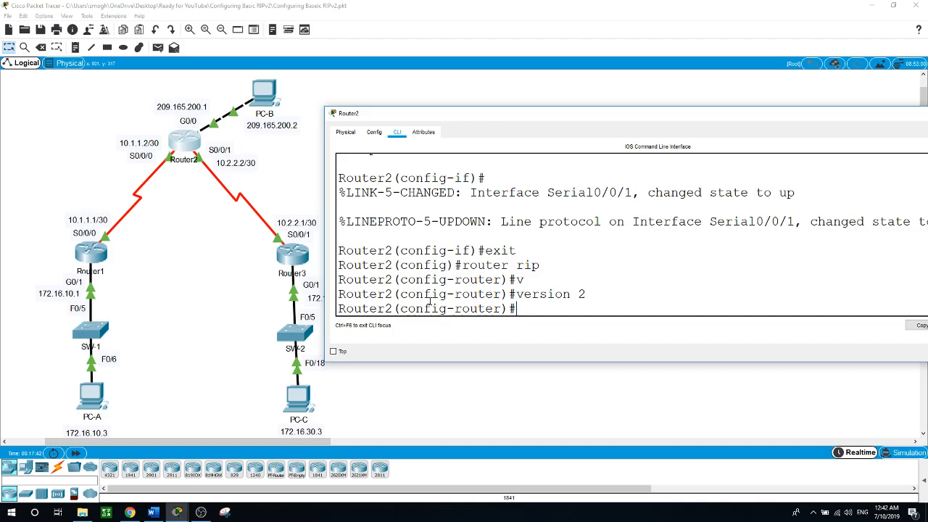
Add network 10.0.0.0 to Router2's RIP configuration.
{"action": "type", "text": "ne"}
{"action": "key", "text": "Tab"}
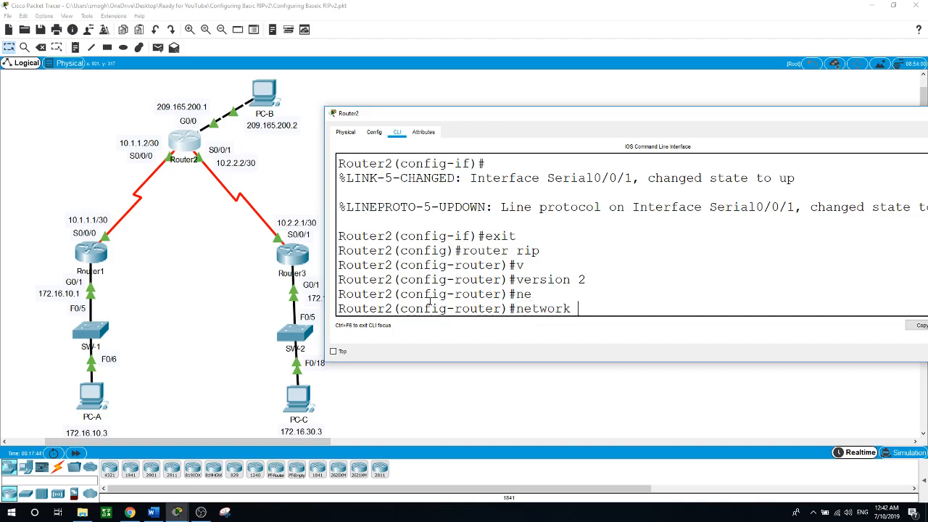
{"action": "type", "text": "10.0.0.0"}
{"action": "key", "text": "Return"}
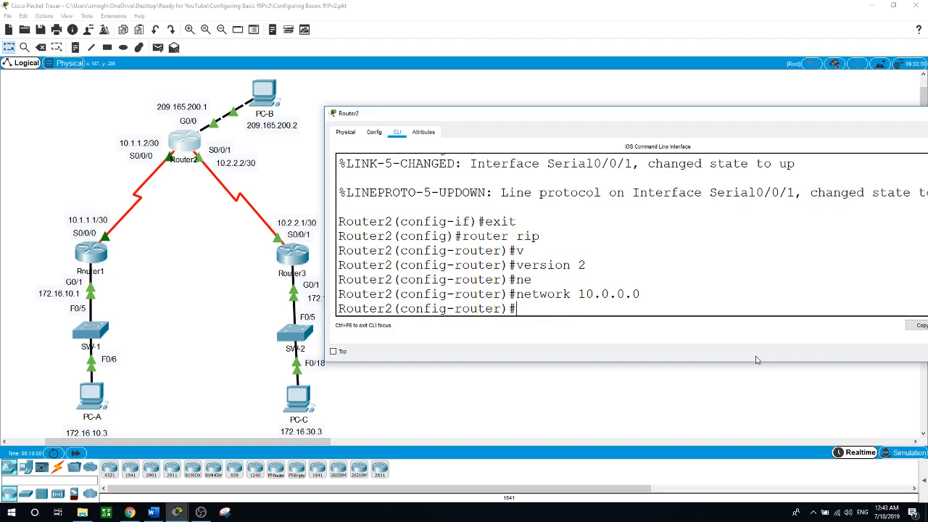
On Router2, end configuration mode and check the interface addresses and status with show ip int brief.
{"action": "left_click", "coordinate": [505, 406]}
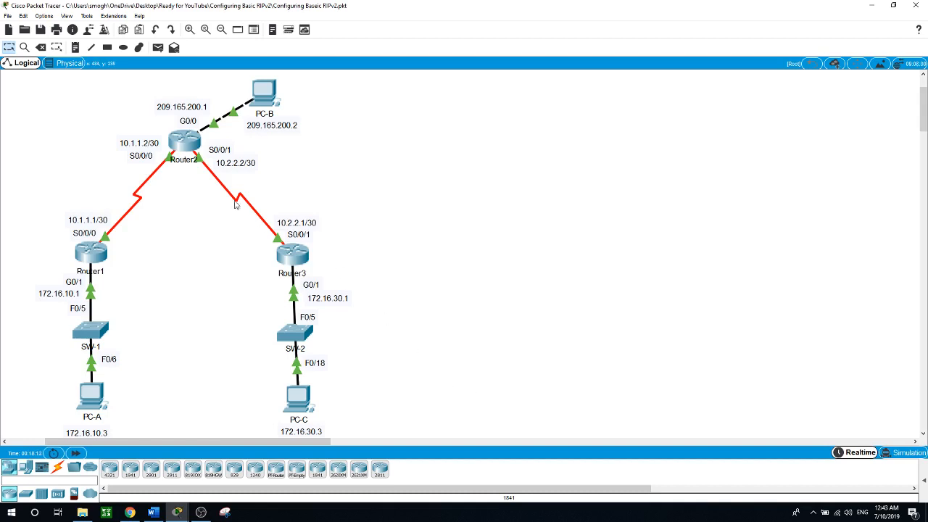
{"action": "left_click", "coordinate": [180, 145]}
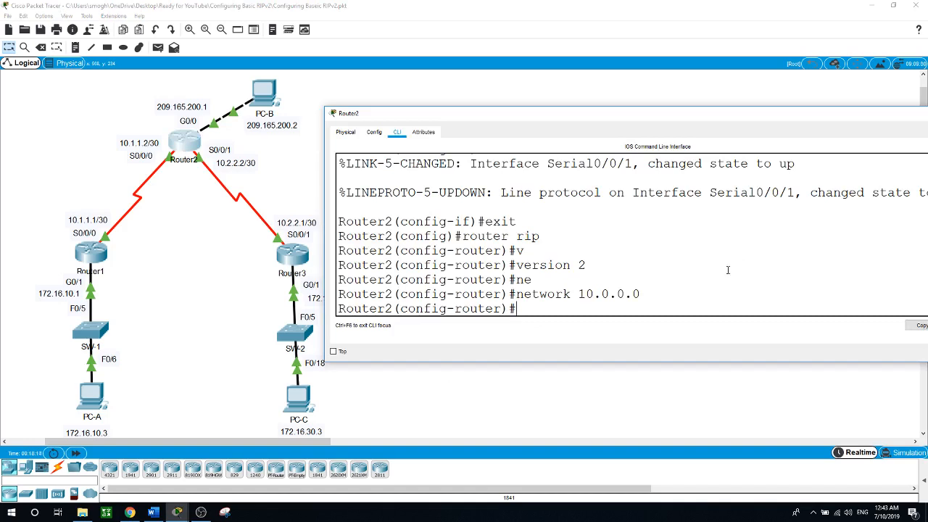
{"action": "type", "text": "end"}
{"action": "key", "text": "Return"}
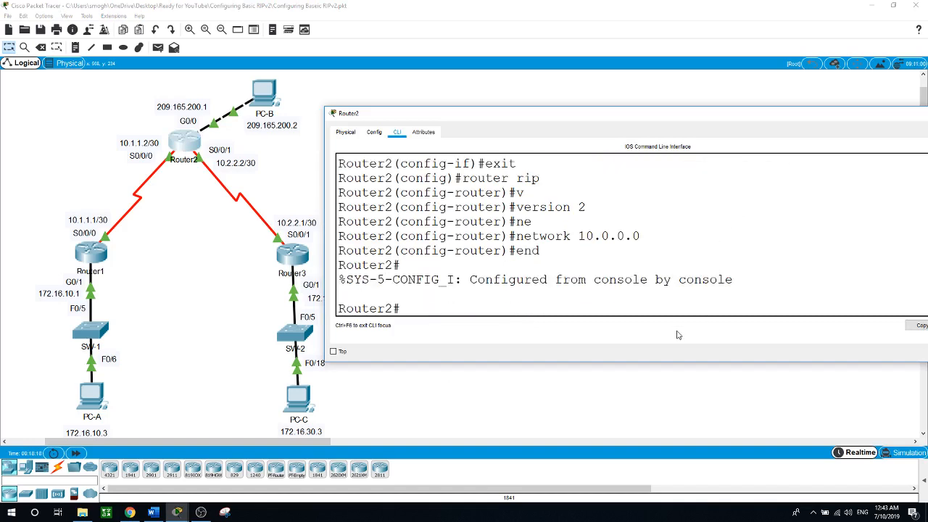
{"action": "type", "text": "show ip int brie"}
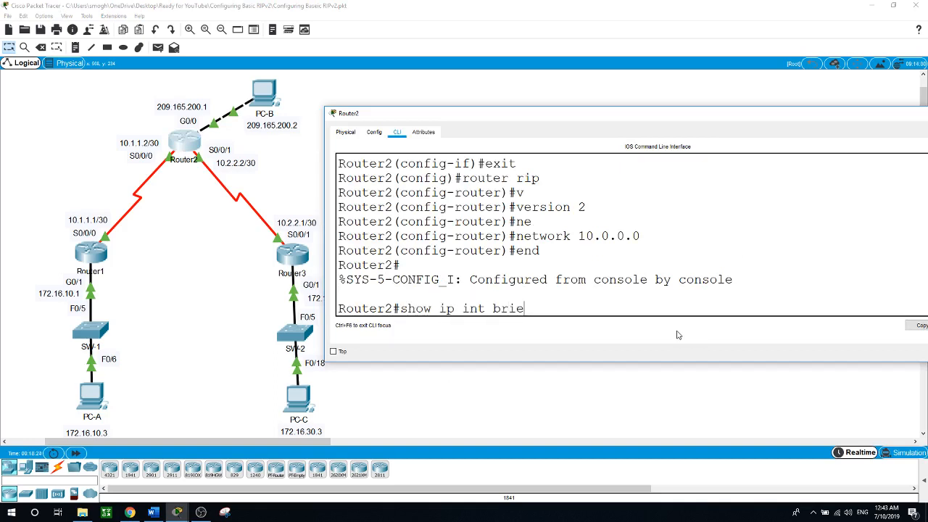
{"action": "type", "text": "f"}
{"action": "key", "text": "Return"}
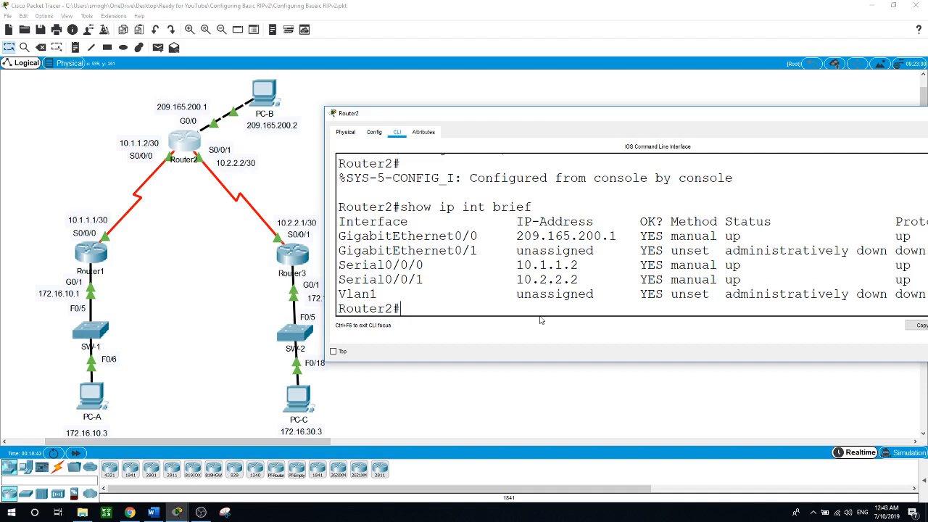
{"action": "left_click", "coordinate": [310, 195]}
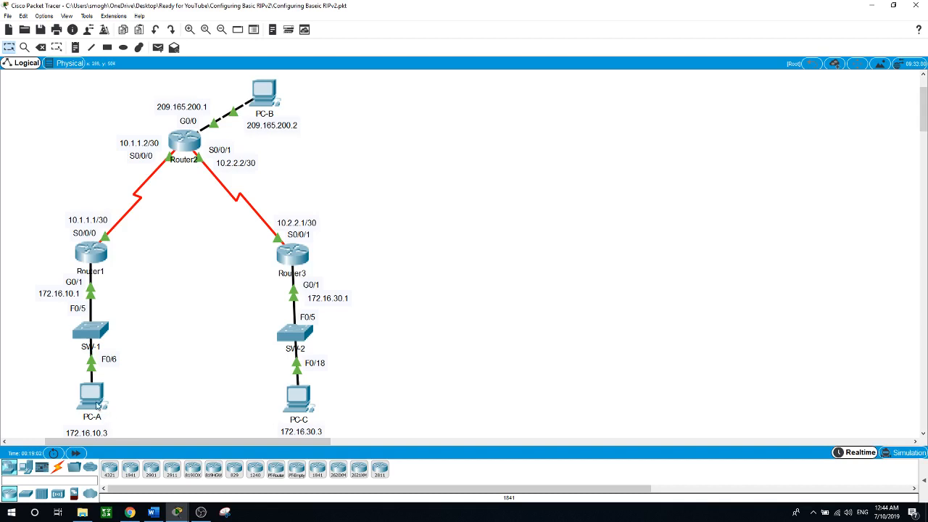
From PC-A's command prompt, ping PC-B at 209.165.200.2 and PC-C at 172.16.30.3.
{"action": "mouse_move", "coordinate": [95, 401]}
{"action": "left_click", "coordinate": [96, 403]}
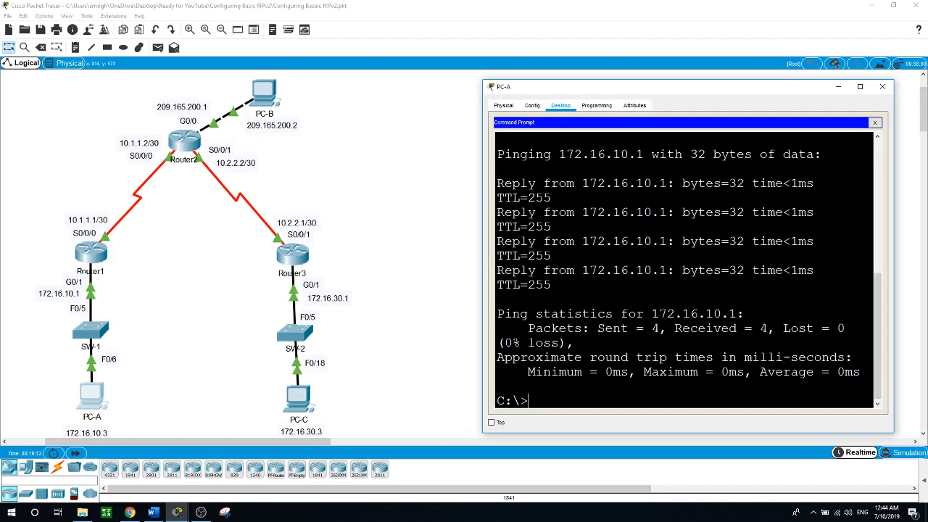
{"action": "key", "text": "Up"}
{"action": "key", "text": "Up"}
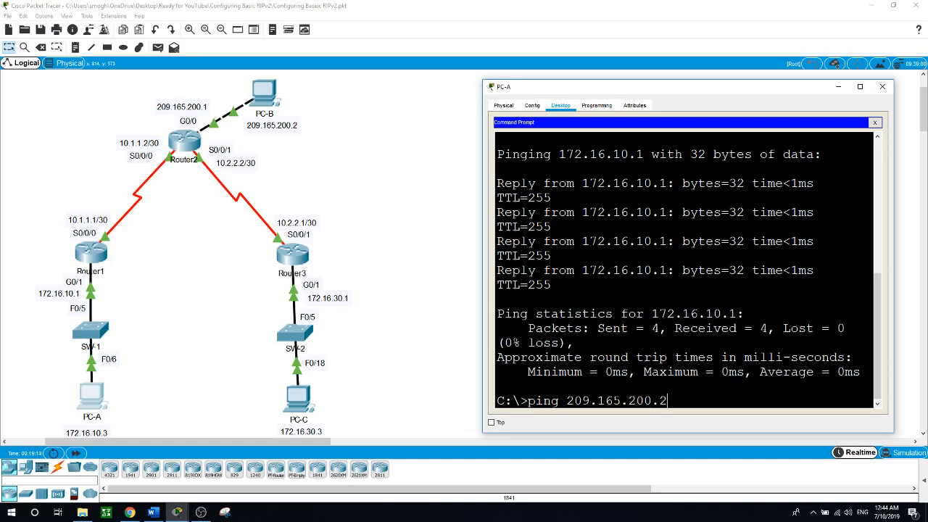
{"action": "key", "text": "Return"}
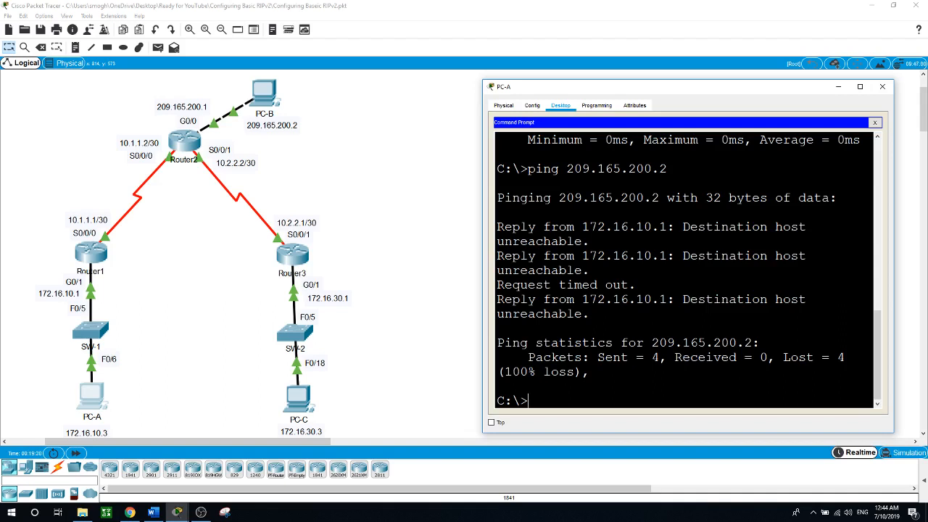
{"action": "type", "text": "ping 172.16.30.3"}
{"action": "key", "text": "Return"}
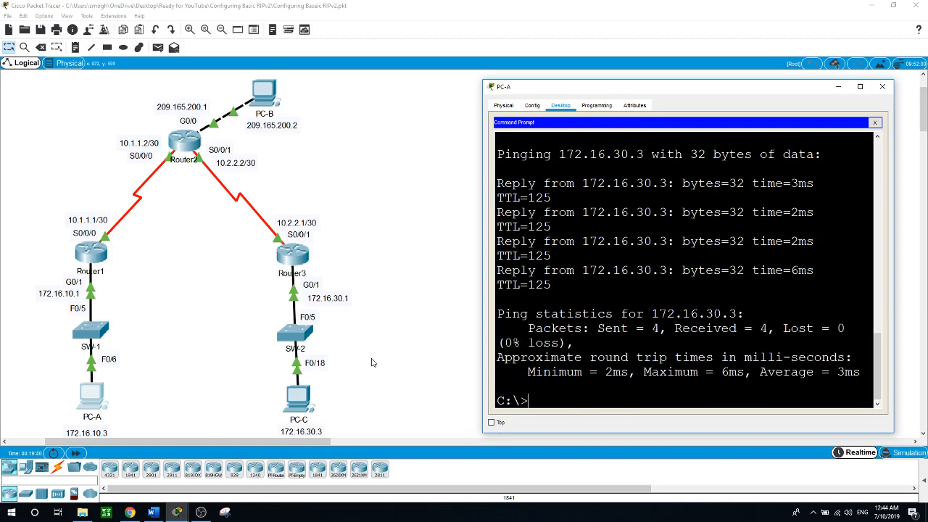
Open Router1's command line, end configuration mode, and clear its routing table with clear ip route *.
{"action": "left_click", "coordinate": [90, 251]}
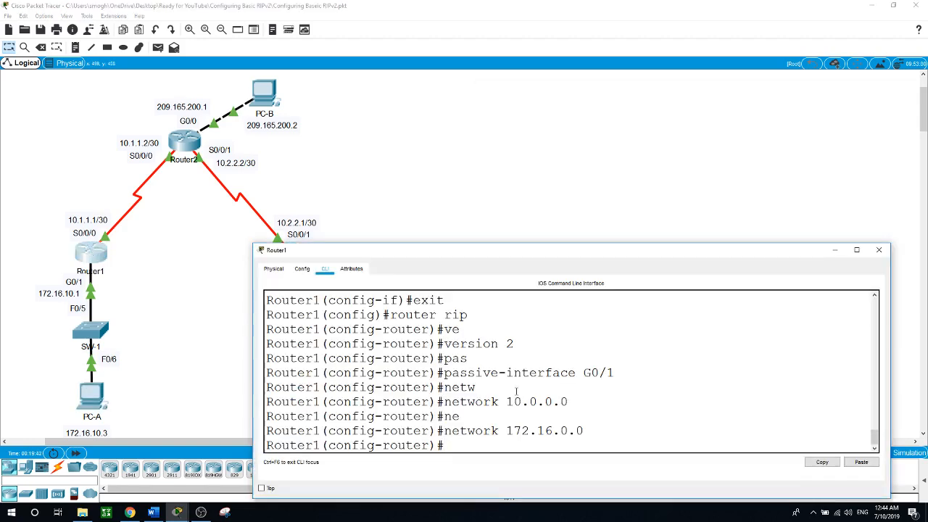
{"action": "left_click_drag", "start_coordinate": [522, 256], "coordinate": [567, 190]}
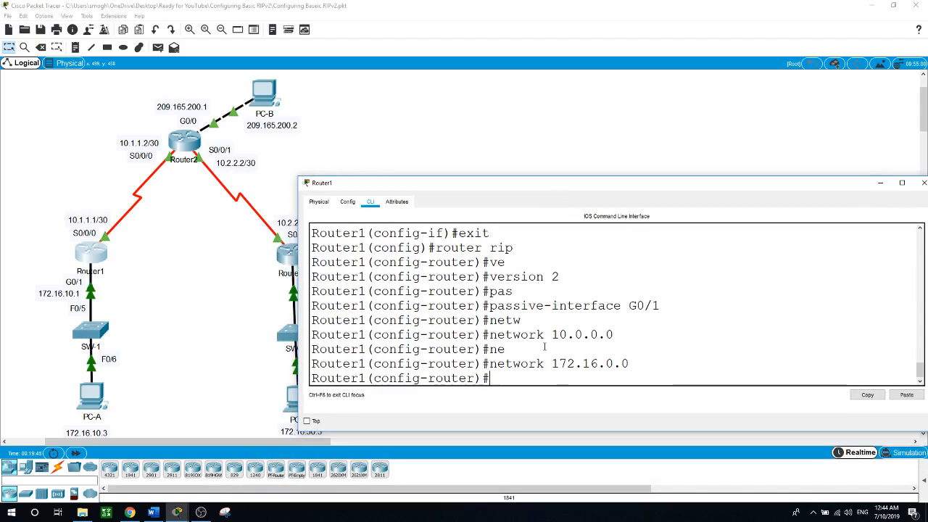
{"action": "type", "text": "end"}
{"action": "key", "text": "Return"}
{"action": "type", "text": "clear ip route"}
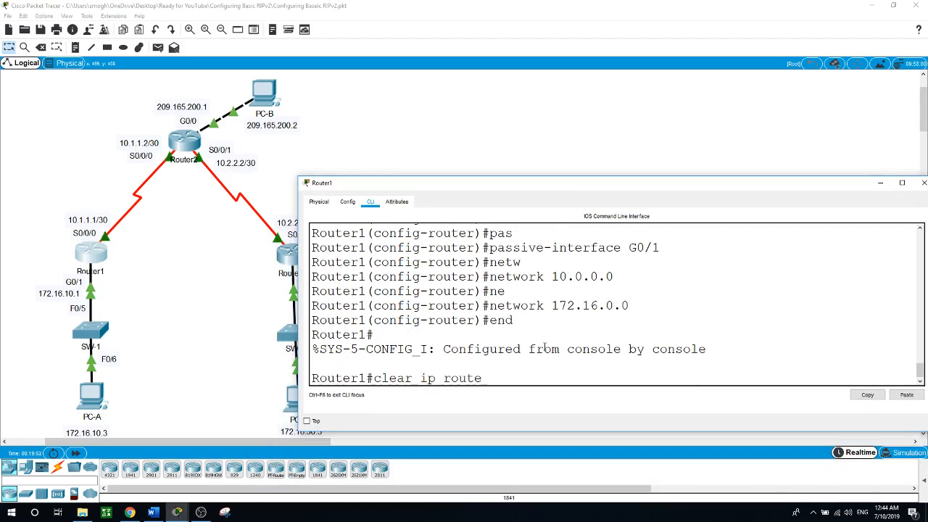
{"action": "type", "text": " *"}
{"action": "key", "text": "Return"}
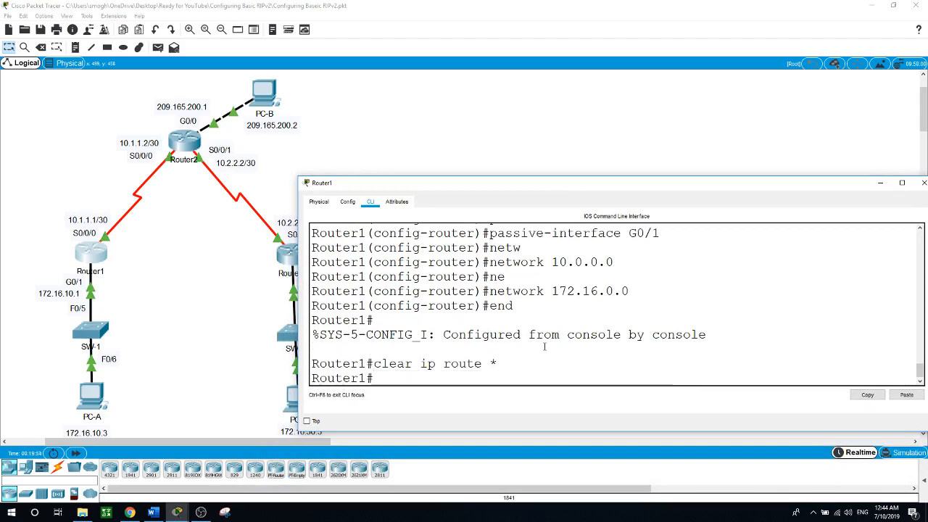
Run show ip protocols on Router1 and examine the routing protocol and the networks it routes for.
{"action": "type", "text": "show ip pro"}
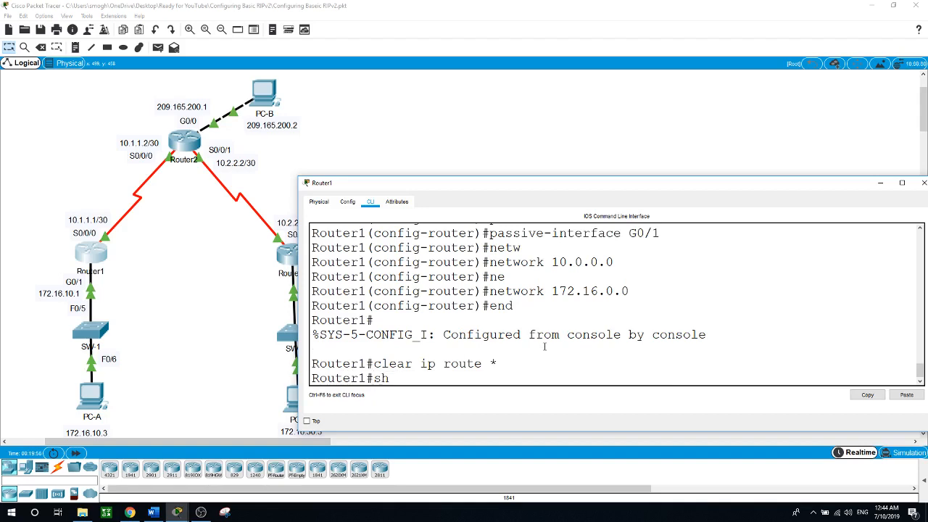
{"action": "key", "text": "Tab"}
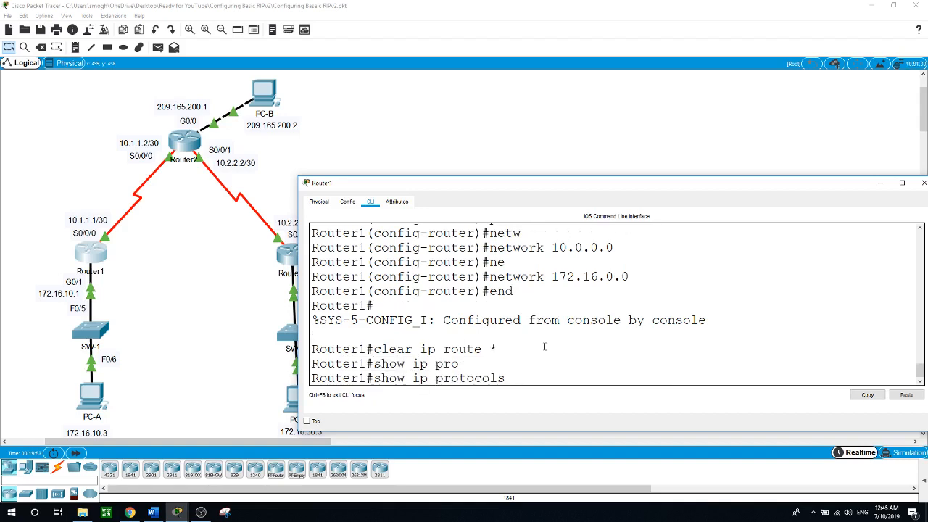
{"action": "key", "text": "Return"}
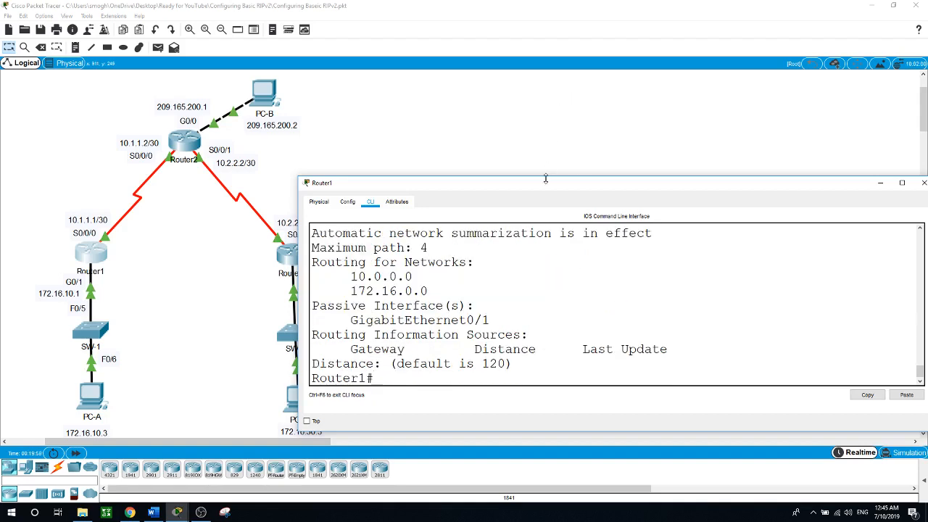
{"action": "left_click_drag", "start_coordinate": [546, 179], "coordinate": [553, 61]}
{"action": "scroll", "coordinate": [527, 176], "scroll_direction": "up", "scroll_amount": 1}
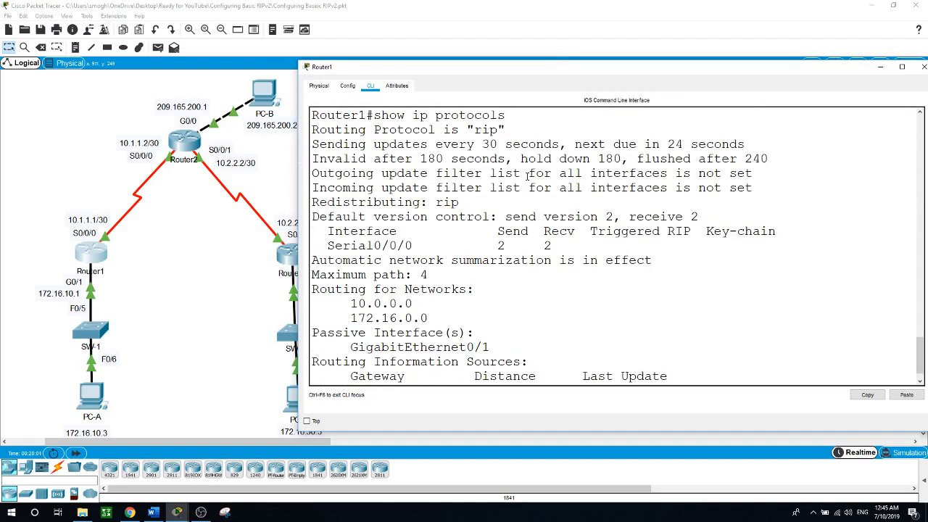
{"action": "scroll", "coordinate": [508, 174], "scroll_direction": "up", "scroll_amount": 1}
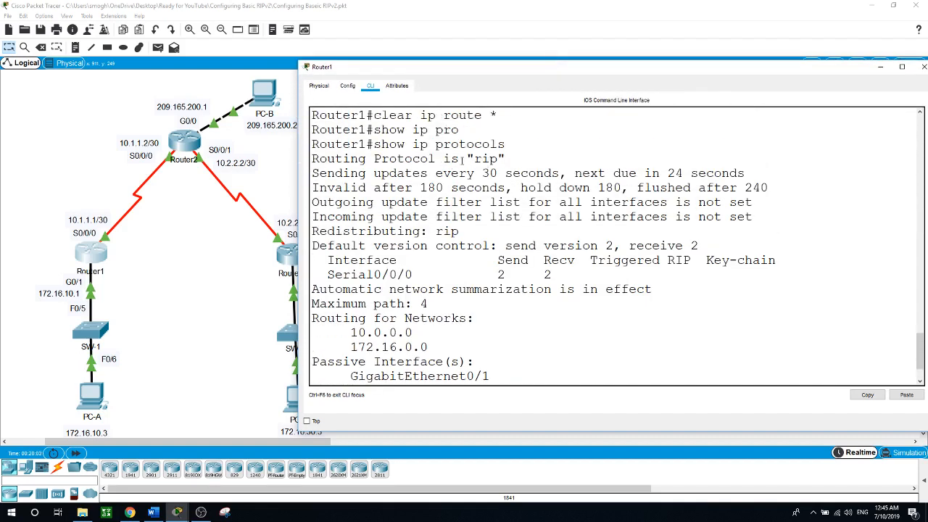
{"action": "left_click_drag", "start_coordinate": [466, 159], "coordinate": [511, 160]}
{"action": "scroll", "coordinate": [512, 161], "scroll_direction": "down", "scroll_amount": 2}
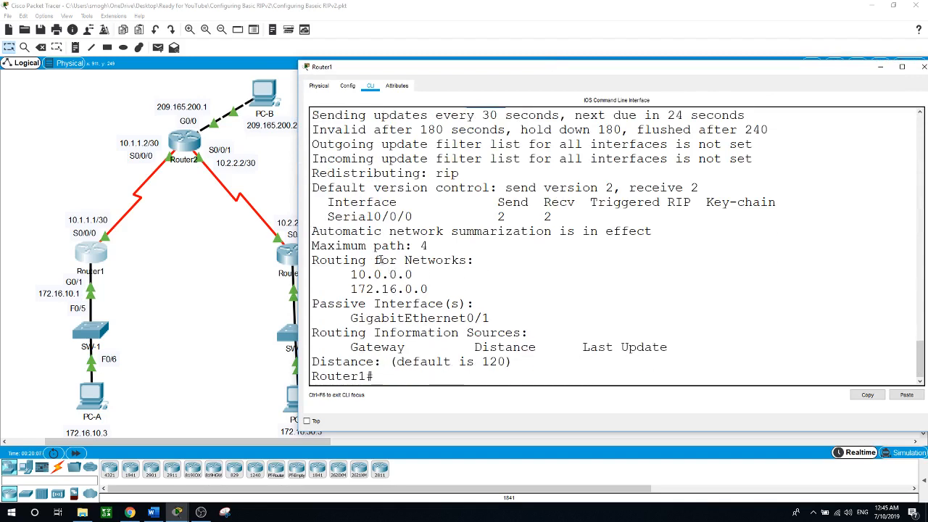
{"action": "left_click_drag", "start_coordinate": [375, 261], "coordinate": [476, 284]}
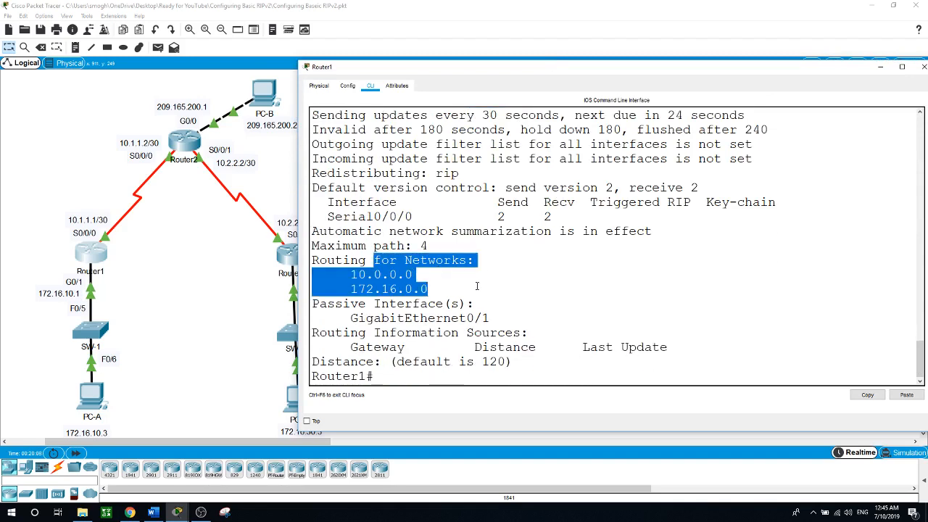
{"action": "left_click", "coordinate": [350, 261]}
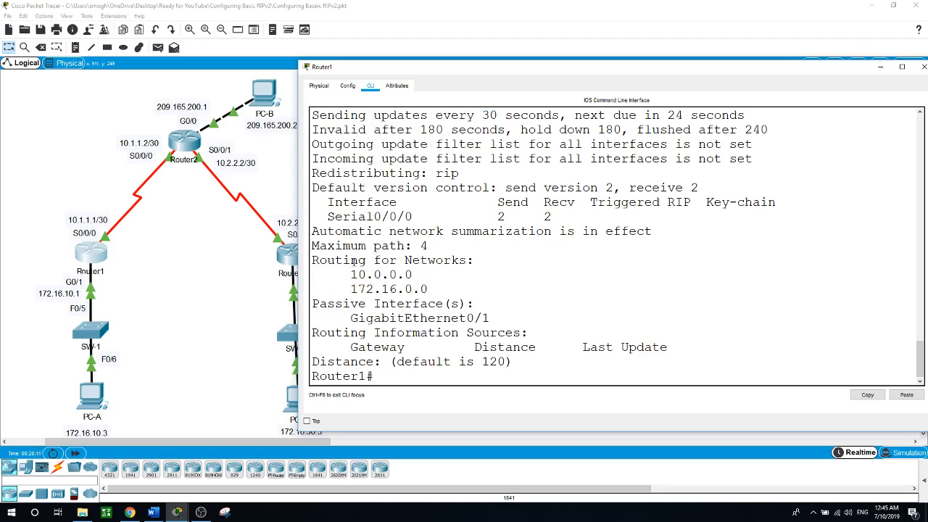
Display Router1's routing table with show ip route and return to the topology.
{"action": "type", "text": "show ip route"}
{"action": "key", "text": "Return"}
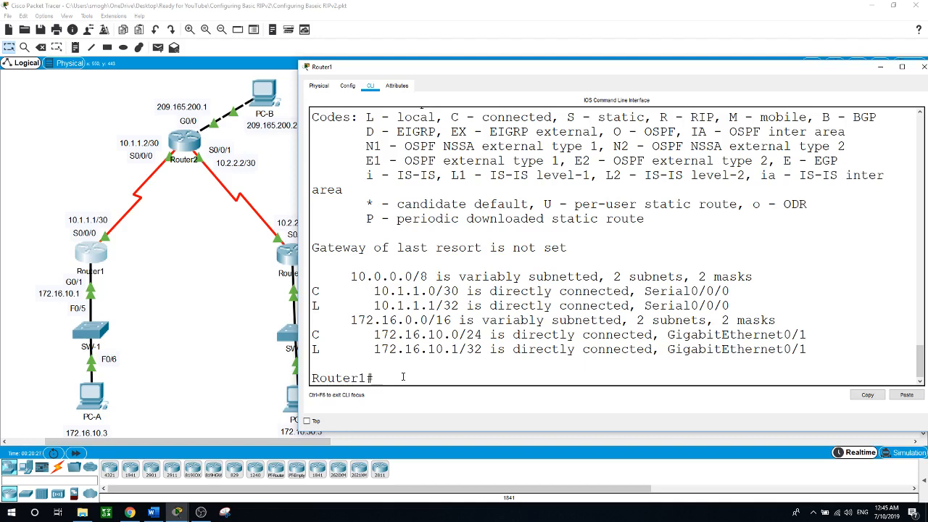
{"action": "left_click", "coordinate": [204, 382]}
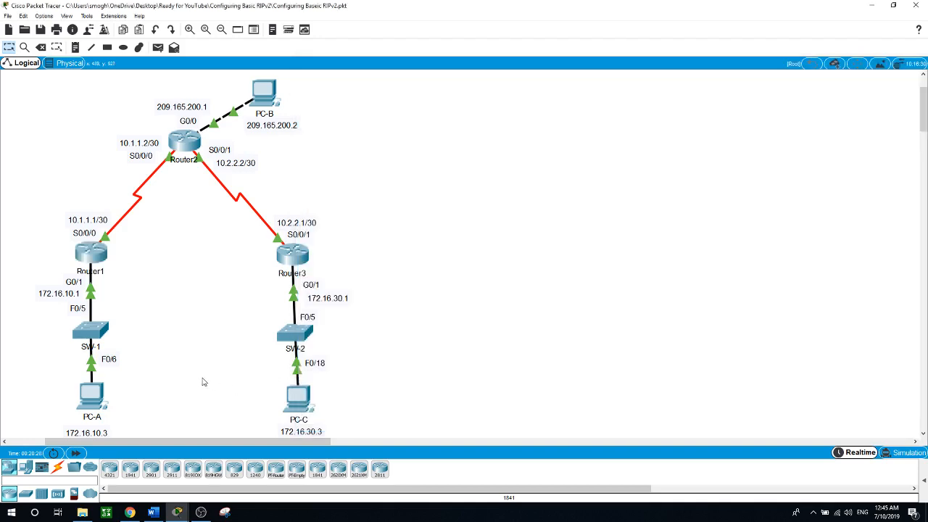
From PC-A's command prompt, repeat the ping to PC-C at 172.16.30.3.
{"action": "left_click", "coordinate": [93, 398]}
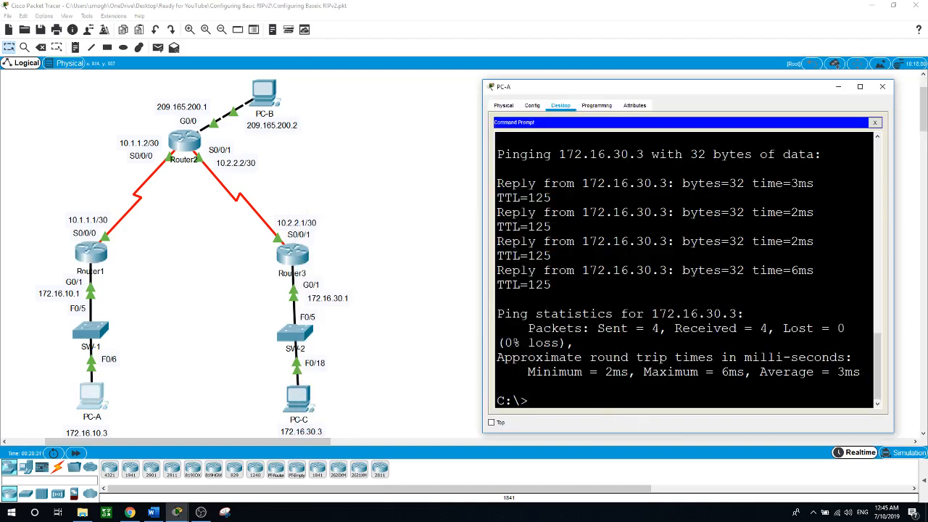
{"action": "key", "text": "Up"}
{"action": "key", "text": "Return"}
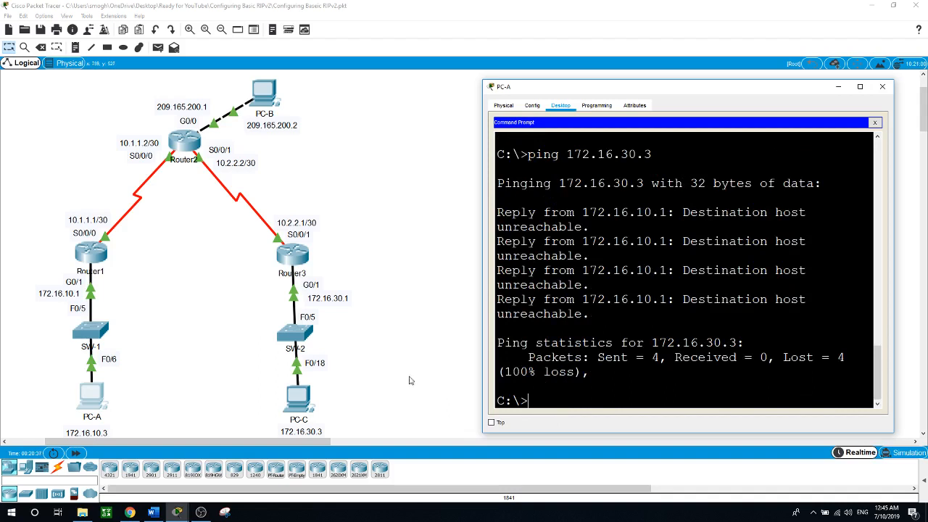
Open PC-C's command prompt and try to ping 172.16.103.
{"action": "left_click", "coordinate": [300, 410]}
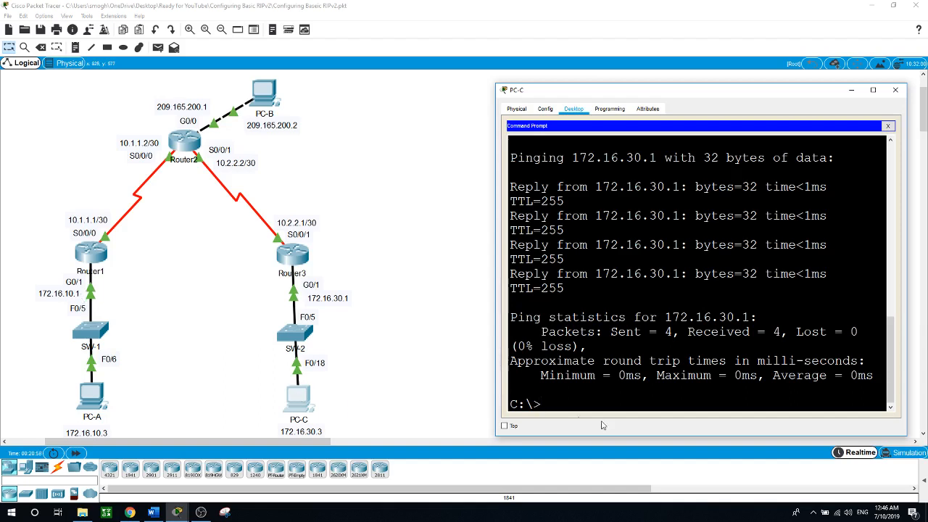
{"action": "key", "text": "Up"}
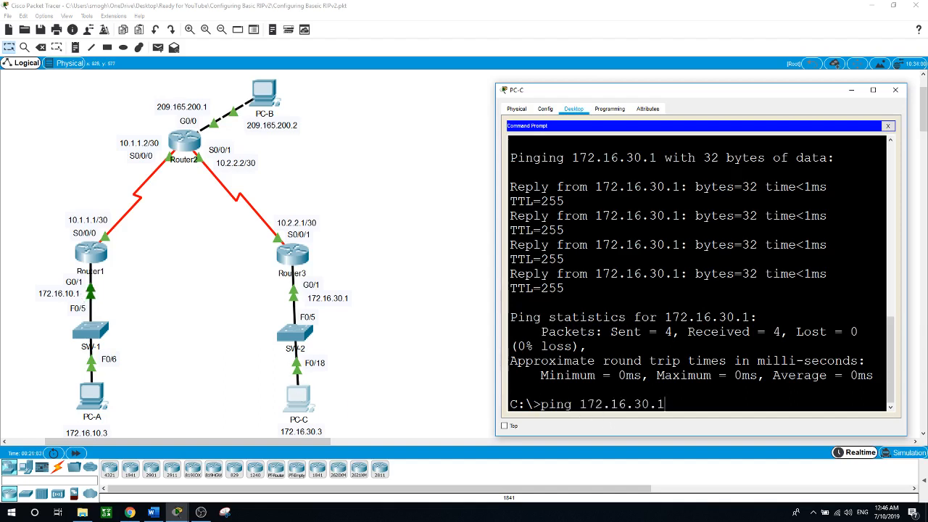
{"action": "key", "text": "BackSpace"}
{"action": "key", "text": "BackSpace"}
{"action": "key", "text": "BackSpace"}
{"action": "key", "text": "BackSpace"}
{"action": "type", "text": "103"}
{"action": "key", "text": "Return"}
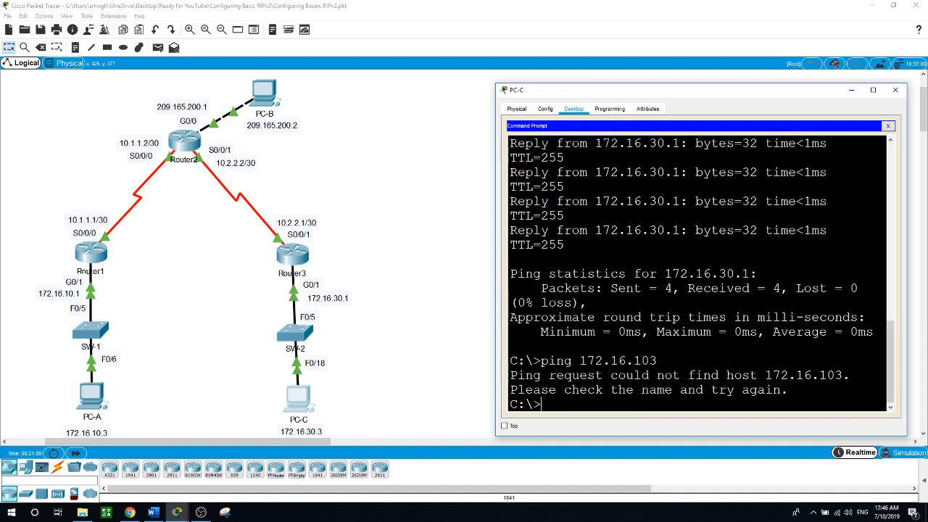
From PC-C, ping PC-A at 172.16.10.3 and interrupt the command.
{"action": "type", "text": "ping 172.16.10.3"}
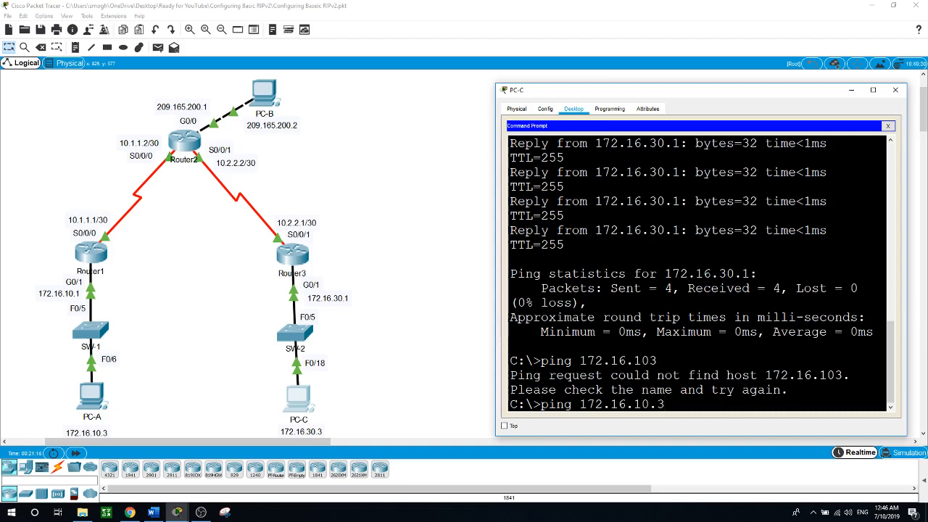
{"action": "key", "text": "Return"}
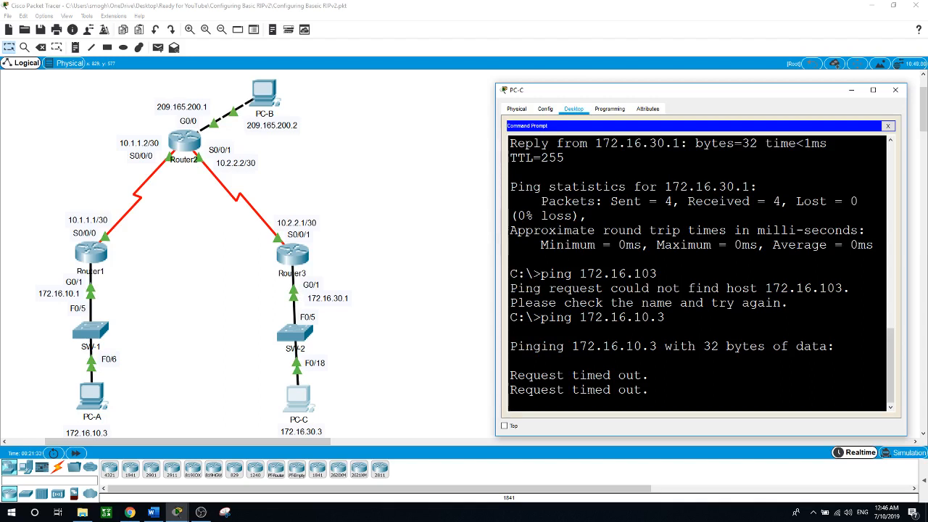
{"action": "key", "text": "ctrl+c"}
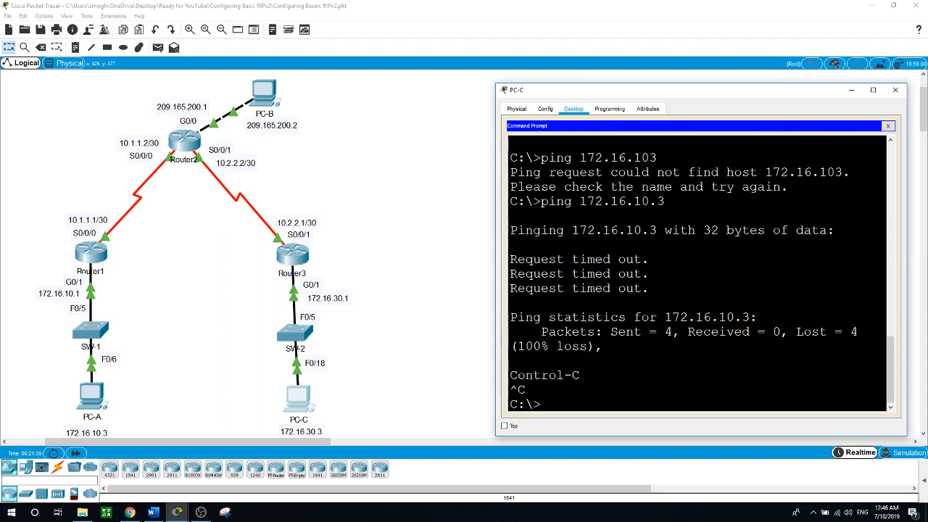
From PC-C, ping PC-B at 209.165.200.2.
{"action": "type", "text": "ping 209.1"}
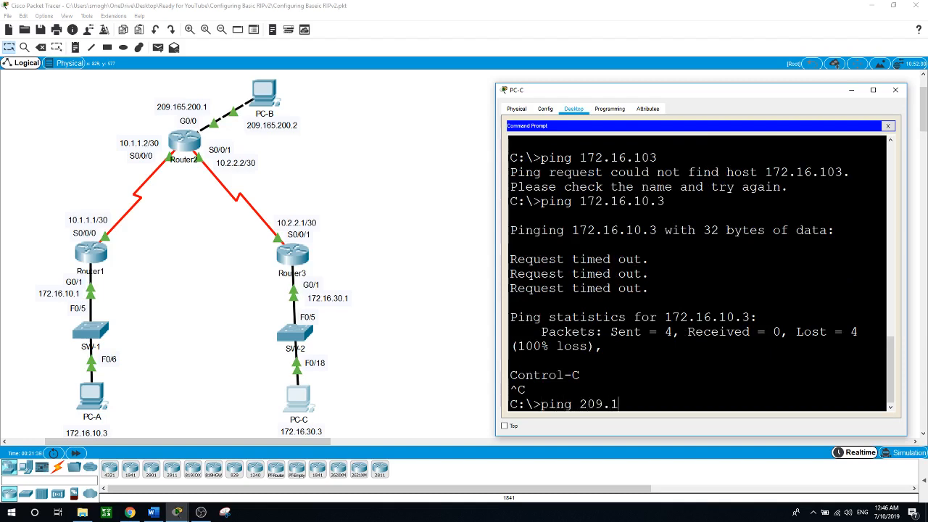
{"action": "type", "text": "65.200.2"}
{"action": "key", "text": "Return"}
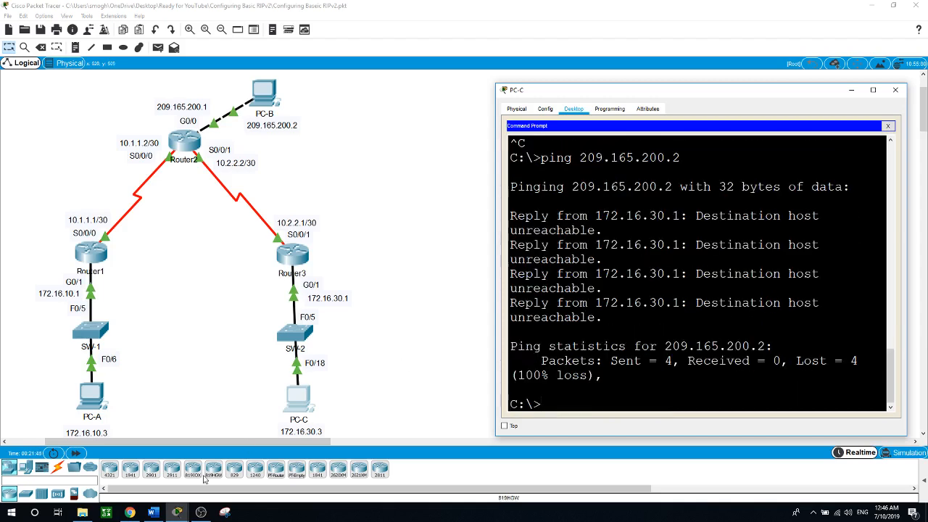
Go back to PC-A, ping PC-C at 172.16.30.3 once more, and return to the topology.
{"action": "left_click", "coordinate": [91, 396]}
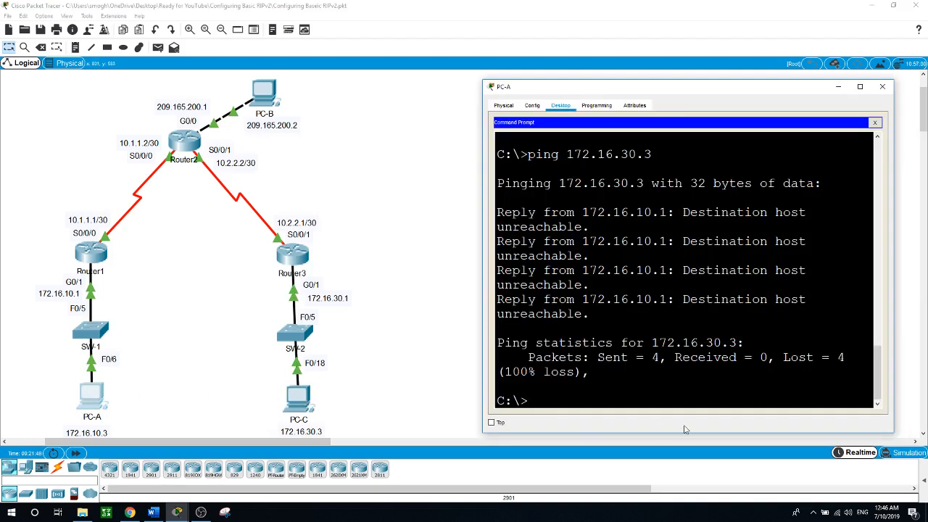
{"action": "type", "text": "ping 172.16.30.3"}
{"action": "key", "text": "Return"}
{"action": "left_click", "coordinate": [455, 372]}
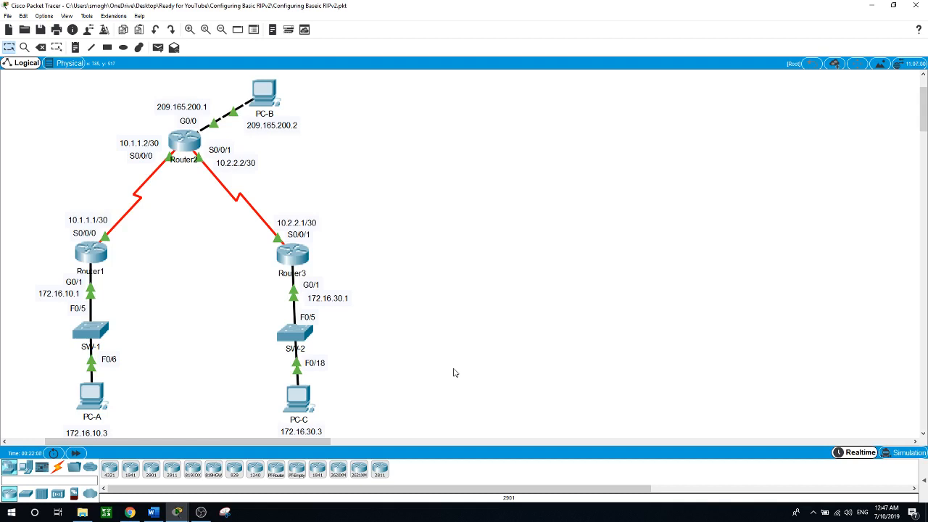
Open Router2's command line.
{"action": "left_click", "coordinate": [175, 139]}
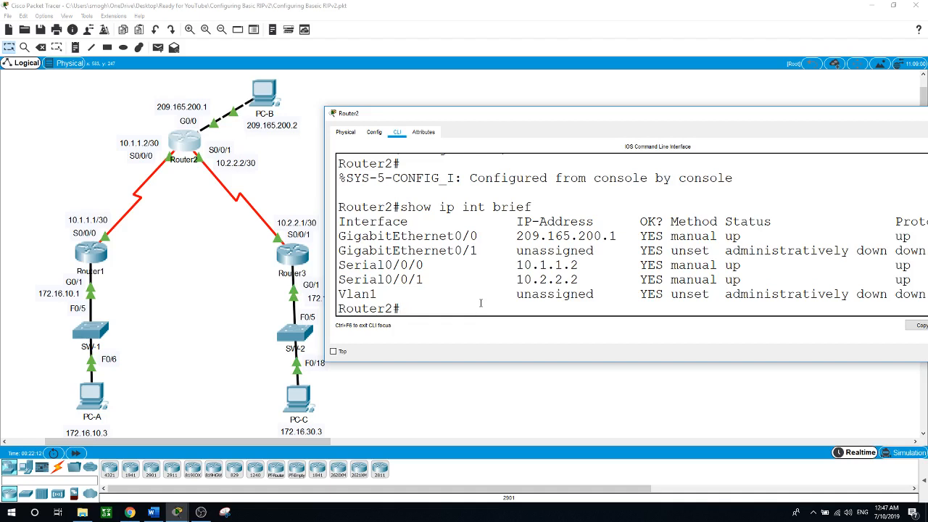
{"action": "type", "text": "how ip rout"}
{"action": "key", "text": "BackSpace"}
{"action": "key", "text": "BackSpace"}
{"action": "key", "text": "BackSpace"}
{"action": "key", "text": "BackSpace"}
{"action": "key", "text": "BackSpace"}
{"action": "key", "text": "BackSpace"}
{"action": "key", "text": "BackSpace"}
{"action": "key", "text": "BackSpace"}
{"action": "key", "text": "BackSpace"}
{"action": "key", "text": "BackSpace"}
{"action": "key", "text": "BackSpace"}
Run show ip route on Router2, enlarge the window, and examine the RIP route to 172.16.0.0.
{"action": "type", "text": "show ip route"}
{"action": "key", "text": "Return"}
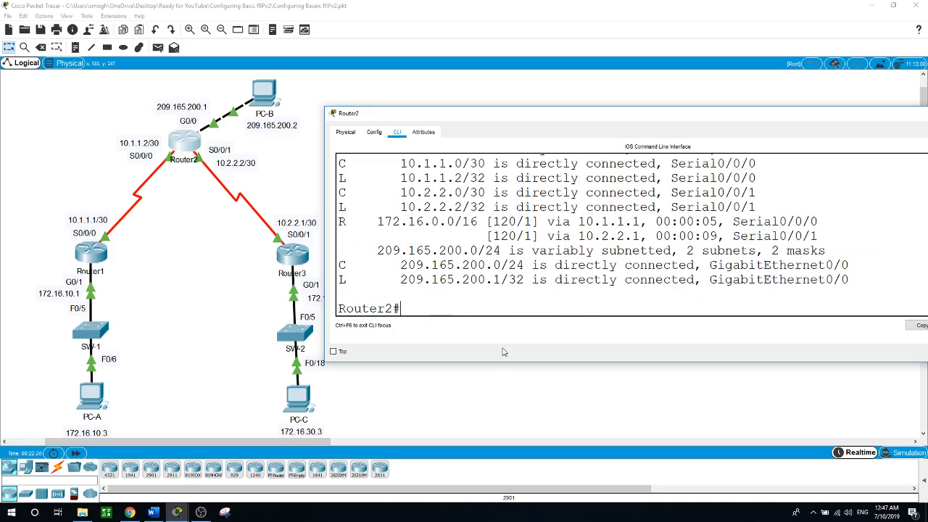
{"action": "left_click_drag", "start_coordinate": [504, 360], "coordinate": [514, 411]}
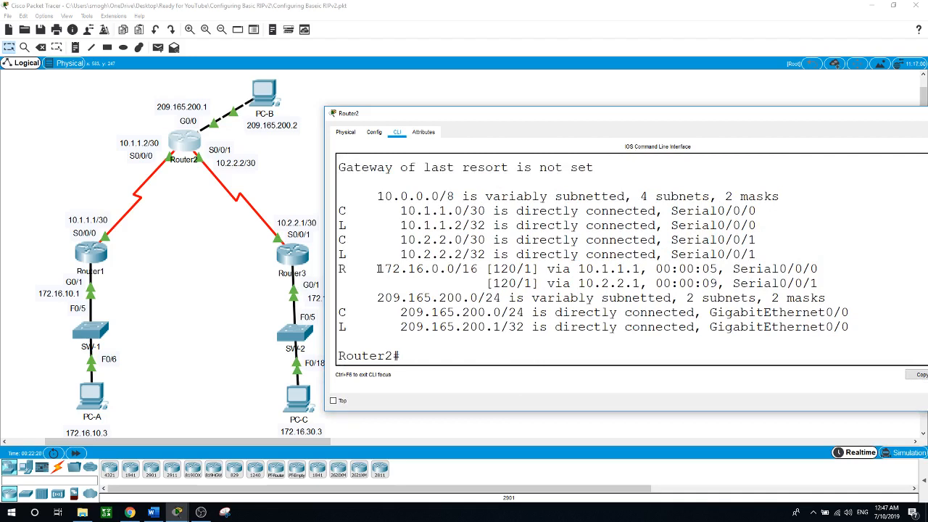
{"action": "left_click_drag", "start_coordinate": [378, 269], "coordinate": [455, 270]}
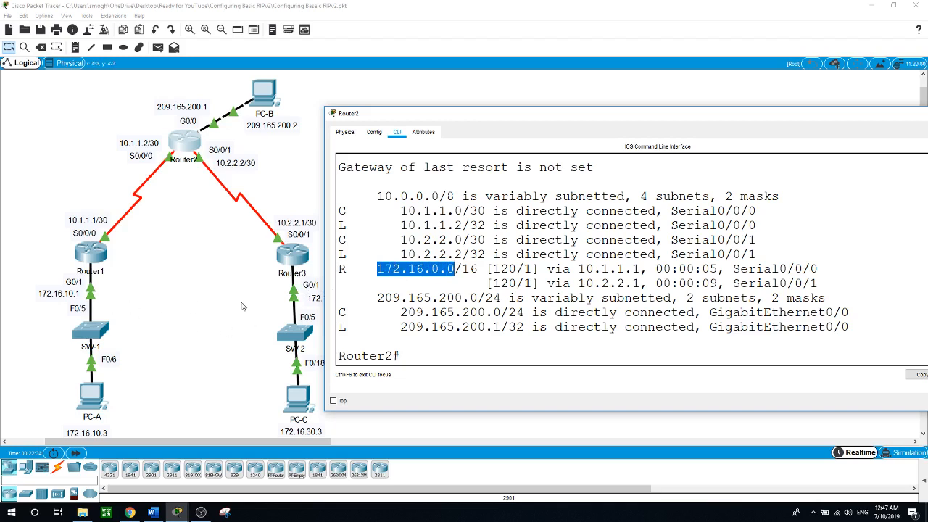
{"action": "left_click", "coordinate": [433, 288]}
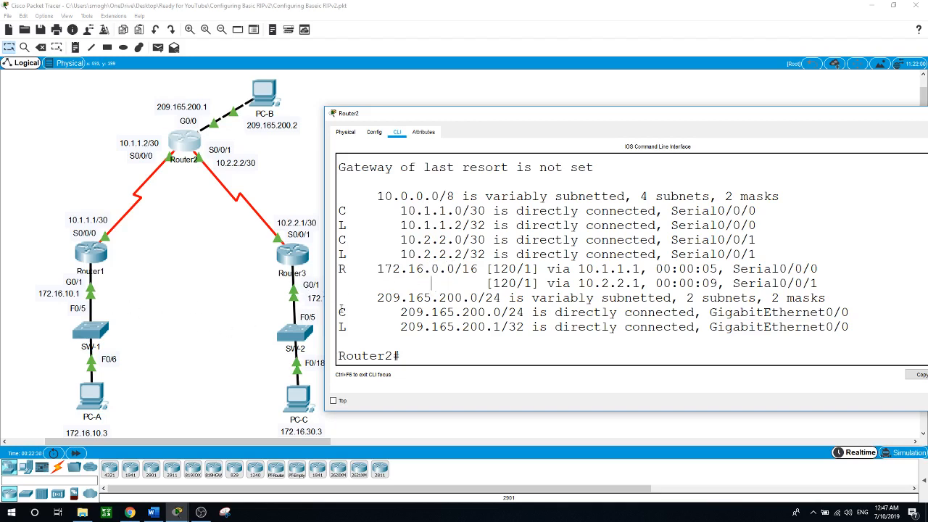
Open Router3's command line and exit RIP configuration mode with end.
{"action": "left_click", "coordinate": [230, 296]}
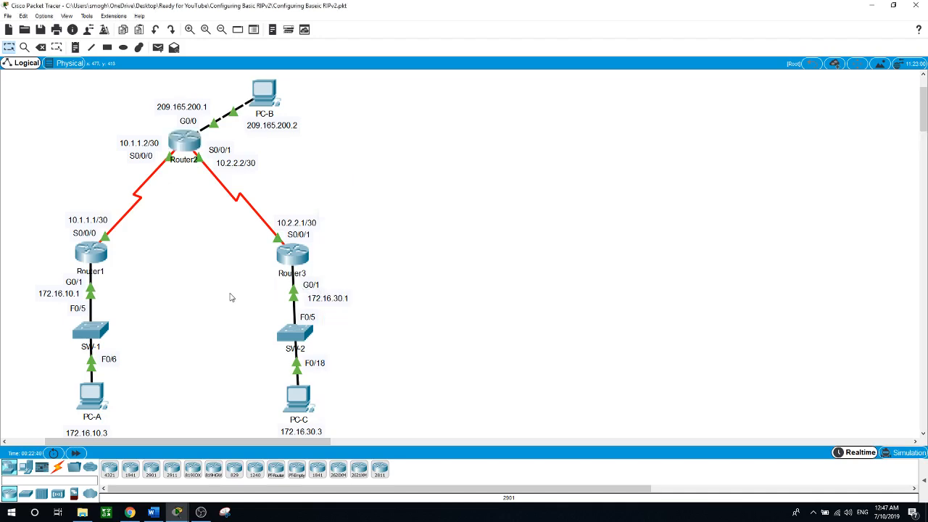
{"action": "left_click", "coordinate": [296, 254]}
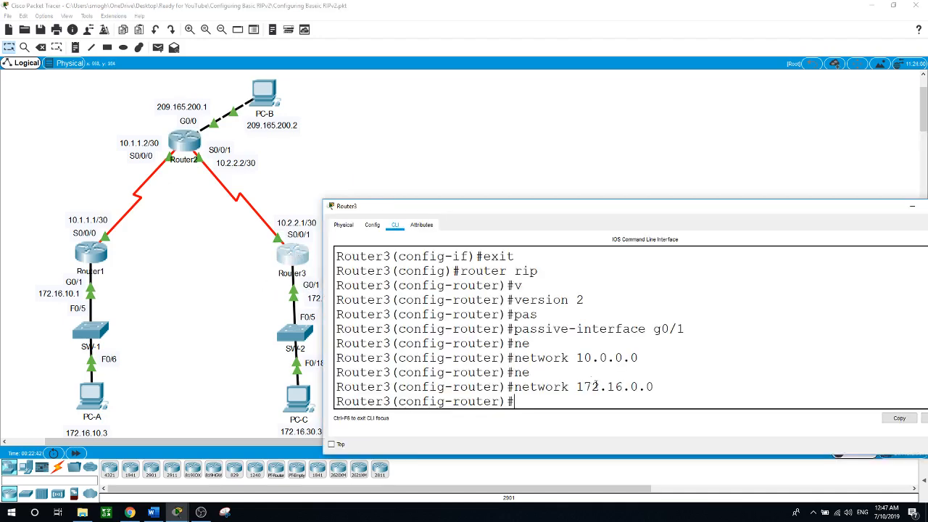
{"action": "type", "text": "end"}
{"action": "key", "text": "Return"}
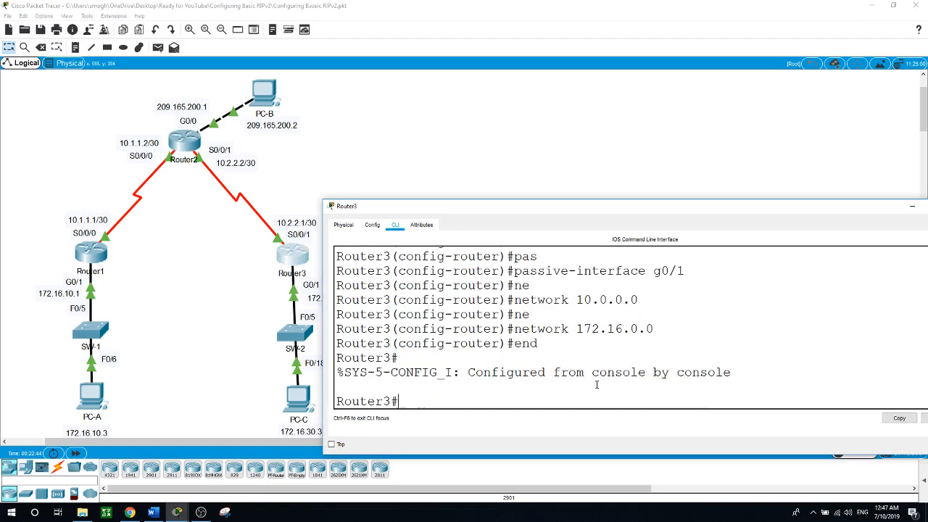
Run show ip route on Router3, highlight the connected network 172.16.30.0, and return to the topology.
{"action": "type", "text": "show ip route"}
{"action": "key", "text": "Return"}
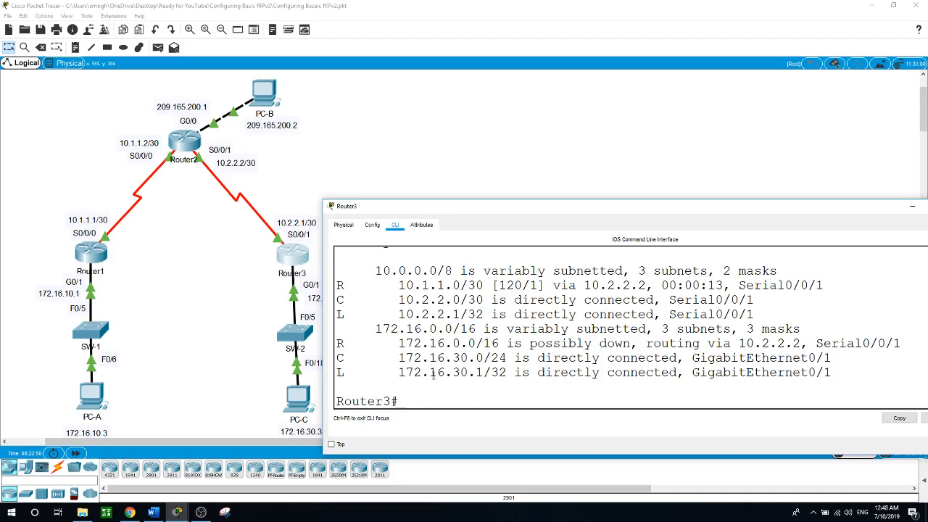
{"action": "left_click_drag", "start_coordinate": [399, 358], "coordinate": [483, 358]}
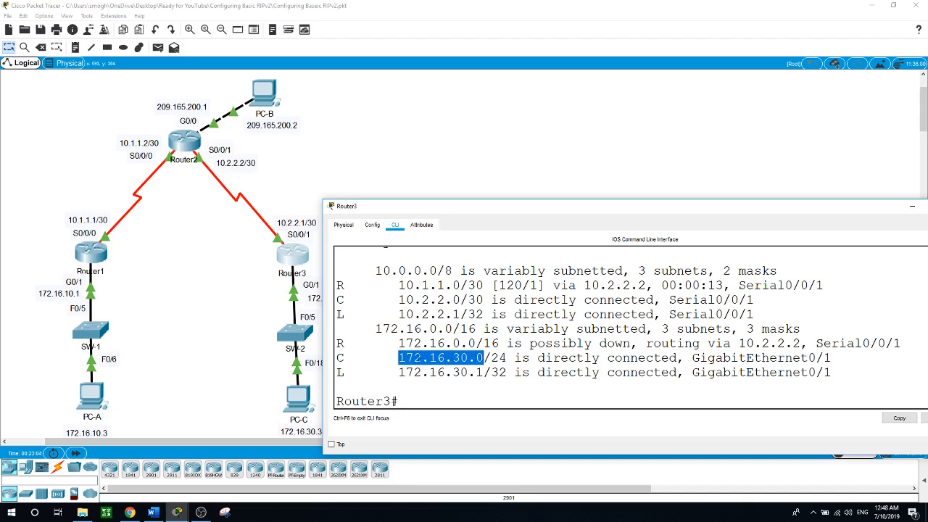
{"action": "left_click", "coordinate": [226, 371]}
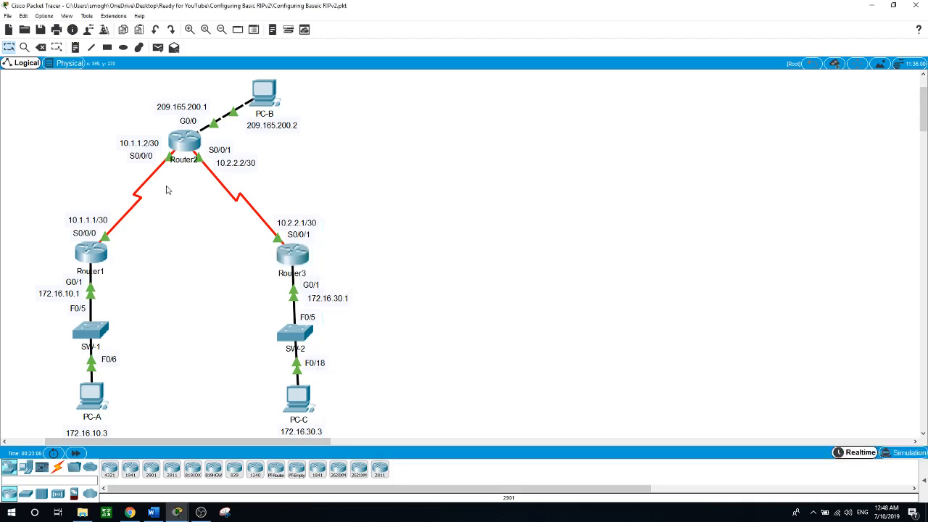
Rerun show ip route on Router2, compare its routes with the topology links, and return to the topology.
{"action": "left_click", "coordinate": [185, 142]}
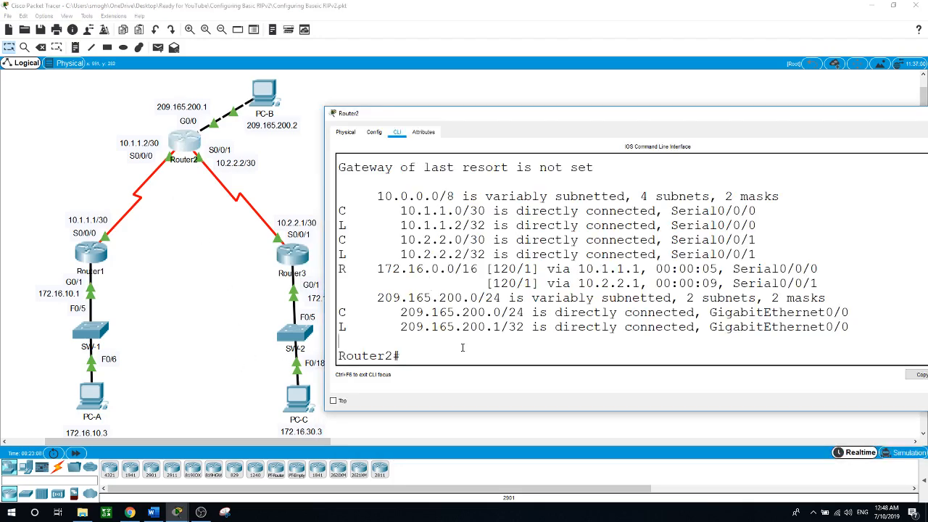
{"action": "key", "text": "Up"}
{"action": "key", "text": "Return"}
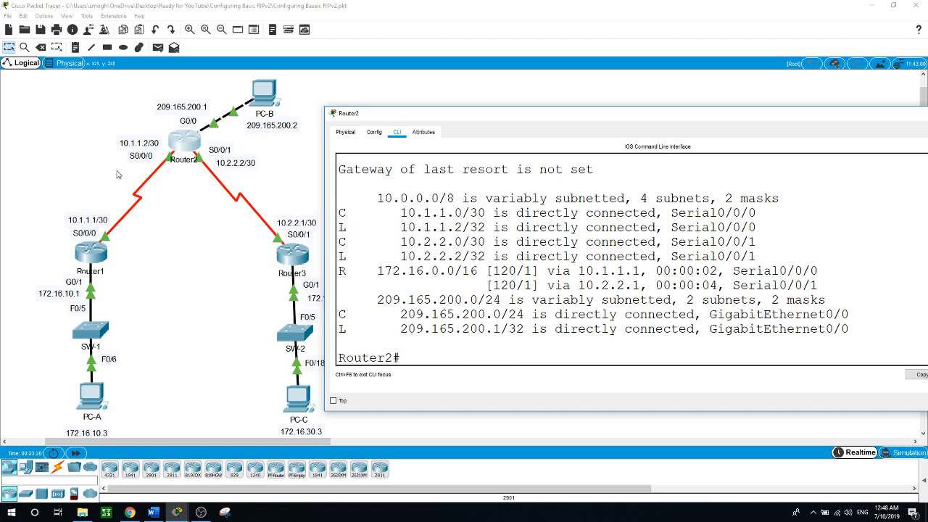
{"action": "left_click_drag", "start_coordinate": [117, 170], "coordinate": [181, 199]}
{"action": "left_click", "coordinate": [186, 145]}
{"action": "left_click", "coordinate": [458, 432]}
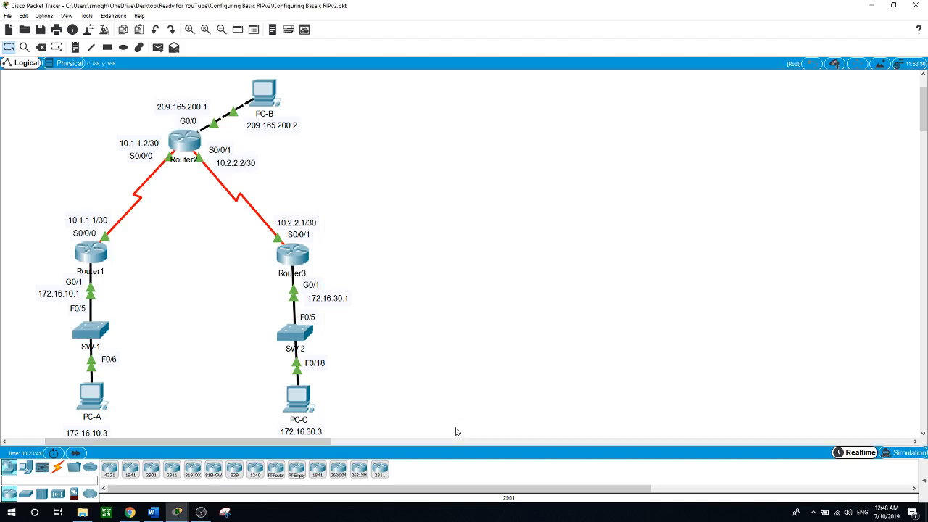
Open Router1's command line and display its routing table with show ip route.
{"action": "left_click", "coordinate": [100, 254]}
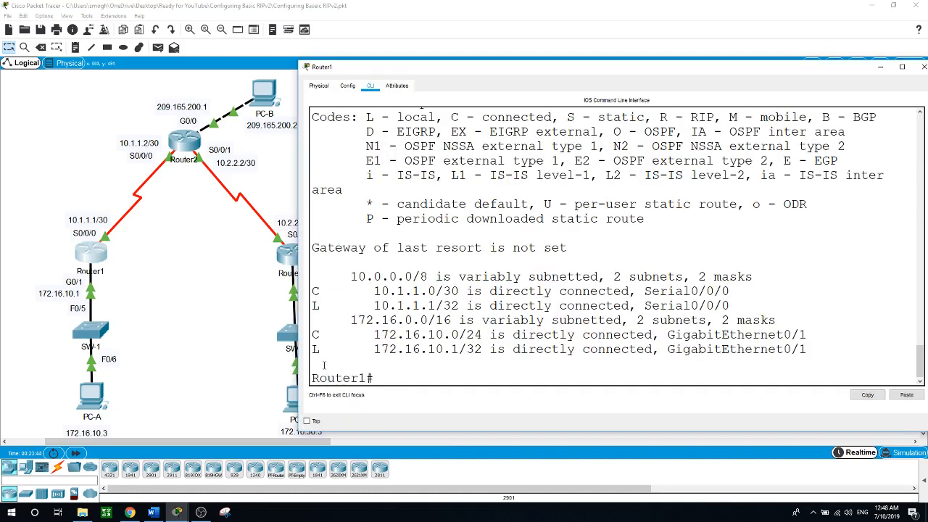
{"action": "type", "text": "show ip route"}
{"action": "key", "text": "Return"}
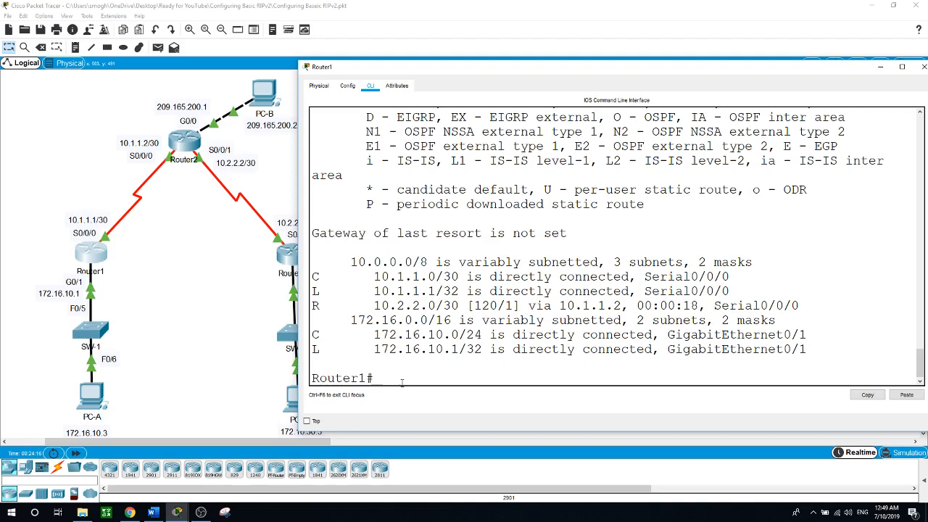
Run show ip protocols on Router1, move the window clear of the topology, and review the RIP settings from the beginning.
{"action": "type", "text": "show ip"}
{"action": "left_click_drag", "start_coordinate": [360, 70], "coordinate": [427, 80]}
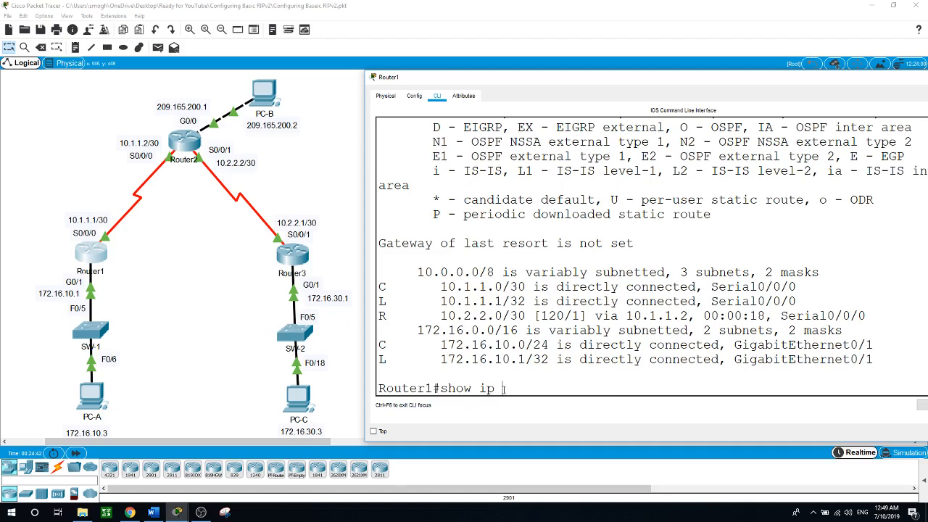
{"action": "type", "text": "pro"}
{"action": "key", "text": "Tab"}
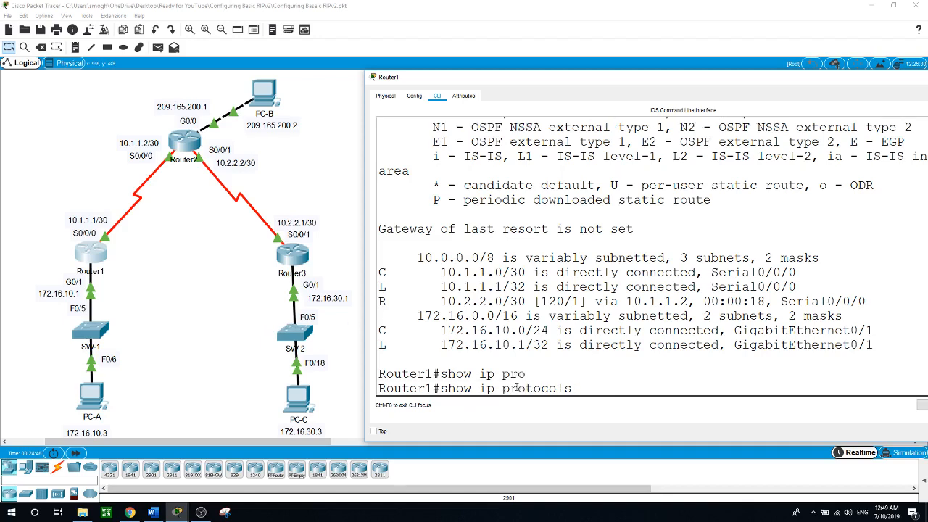
{"action": "key", "text": "Return"}
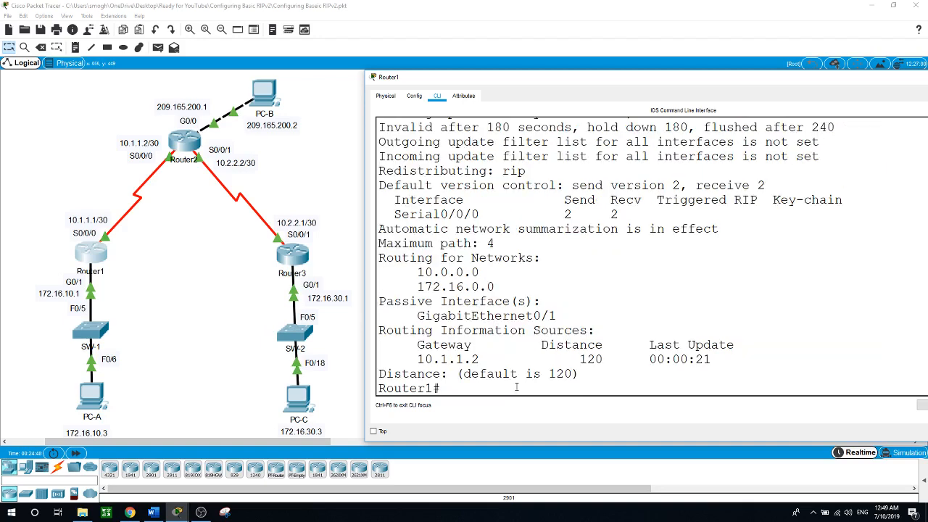
{"action": "scroll", "coordinate": [467, 286], "scroll_direction": "up", "scroll_amount": 2}
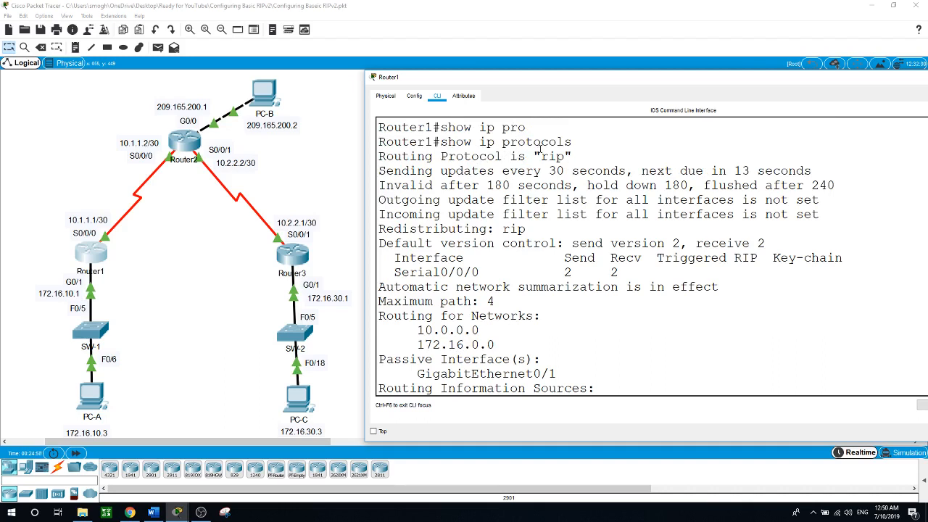
{"action": "scroll", "coordinate": [565, 243], "scroll_direction": "down", "scroll_amount": 1}
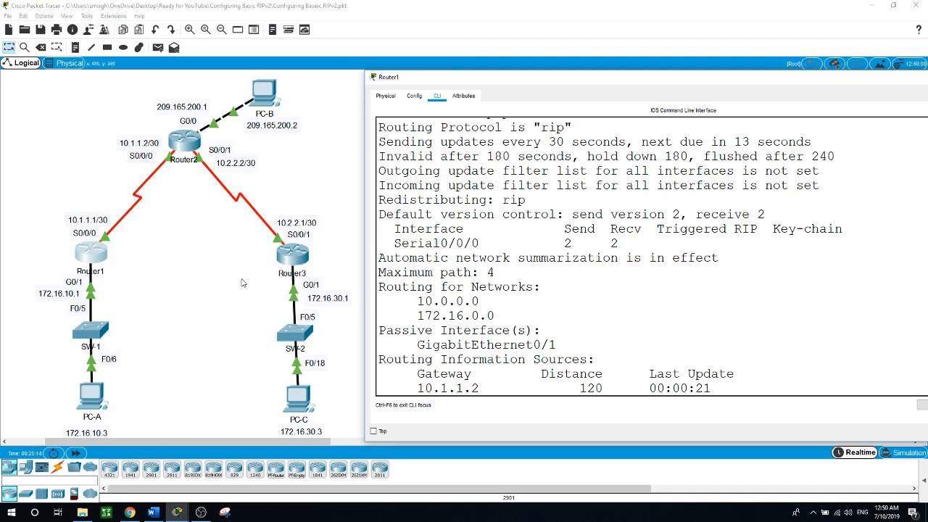
Run show ip protocols on Router2, highlight the routing protocol name, and read through to the end of the output.
{"action": "left_click", "coordinate": [185, 143]}
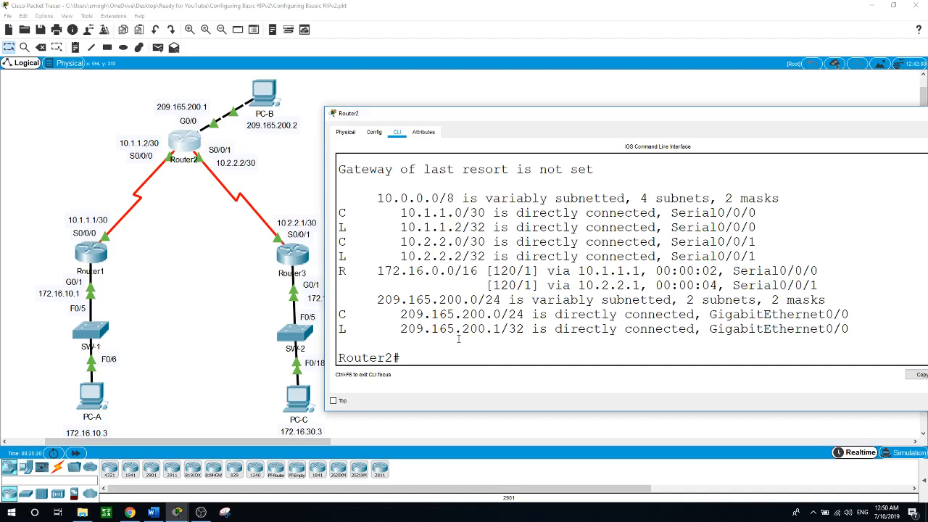
{"action": "type", "text": "show ip prot"}
{"action": "key", "text": "Tab"}
{"action": "key", "text": "Return"}
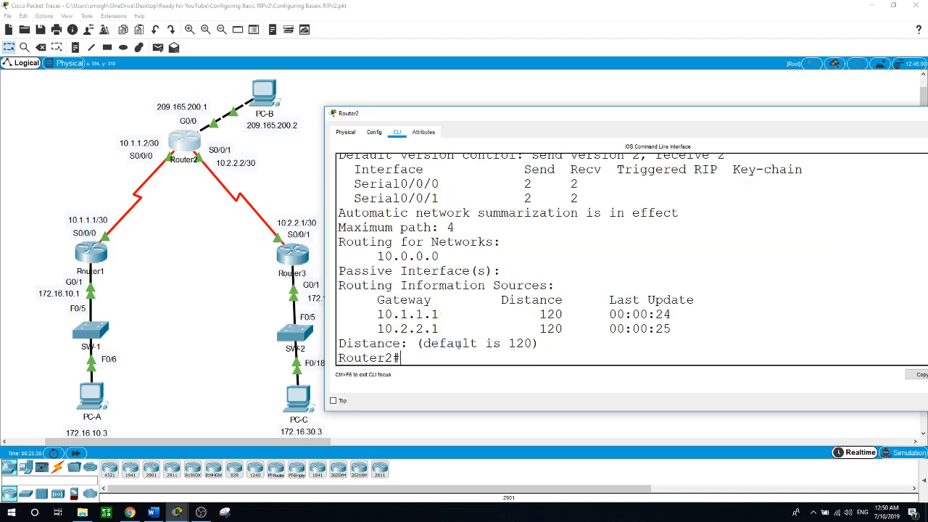
{"action": "scroll", "coordinate": [570, 293], "scroll_direction": "up", "scroll_amount": 3}
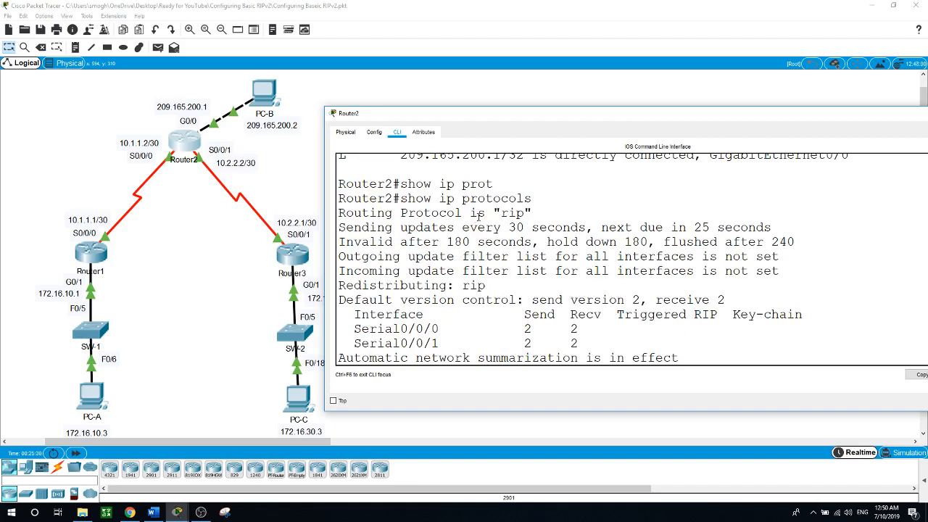
{"action": "left_click_drag", "start_coordinate": [494, 212], "coordinate": [534, 213]}
{"action": "scroll", "coordinate": [573, 255], "scroll_direction": "down", "scroll_amount": 3}
{"action": "scroll", "coordinate": [573, 255], "scroll_direction": "down", "scroll_amount": 1}
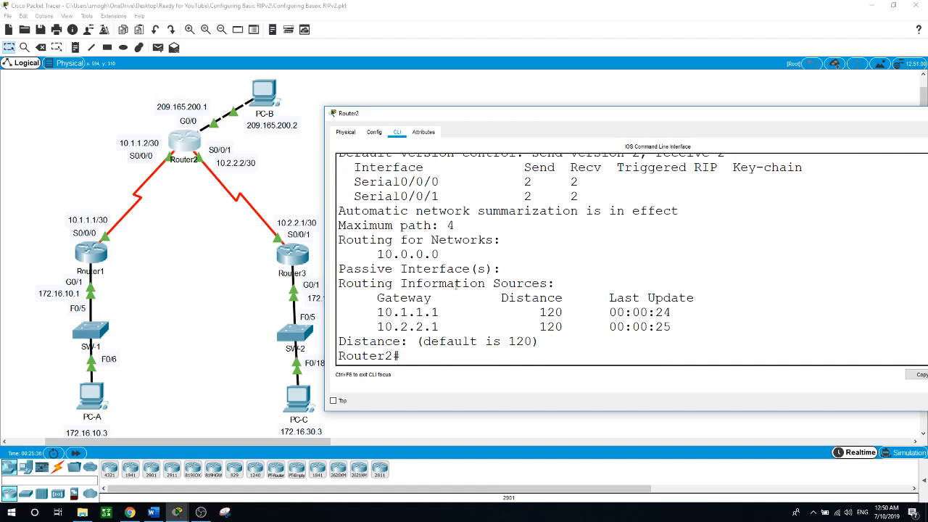
Highlight the send and receive versions and the Serial0/0/0 and Serial0/0/1 entries in Router2's protocol output, then return to the topology.
{"action": "scroll", "coordinate": [519, 282], "scroll_direction": "up", "scroll_amount": 2}
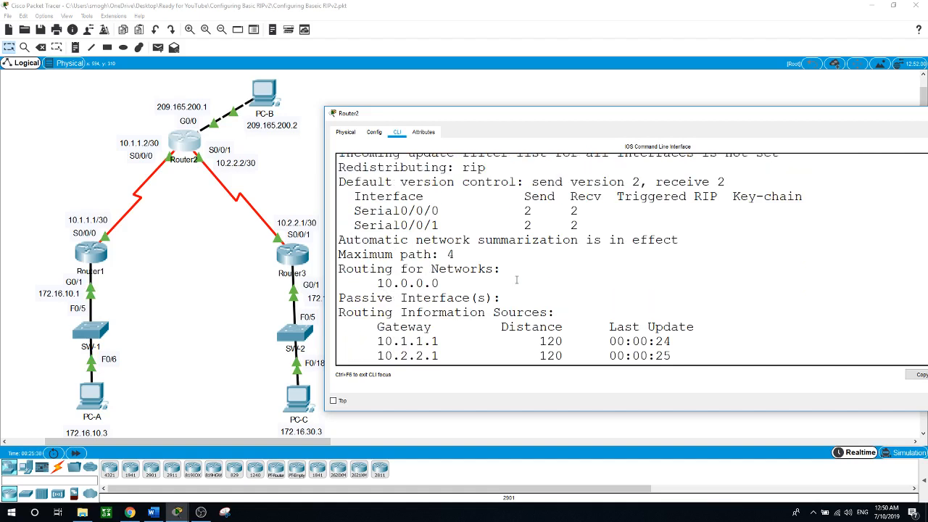
{"action": "scroll", "coordinate": [517, 281], "scroll_direction": "up", "scroll_amount": 1}
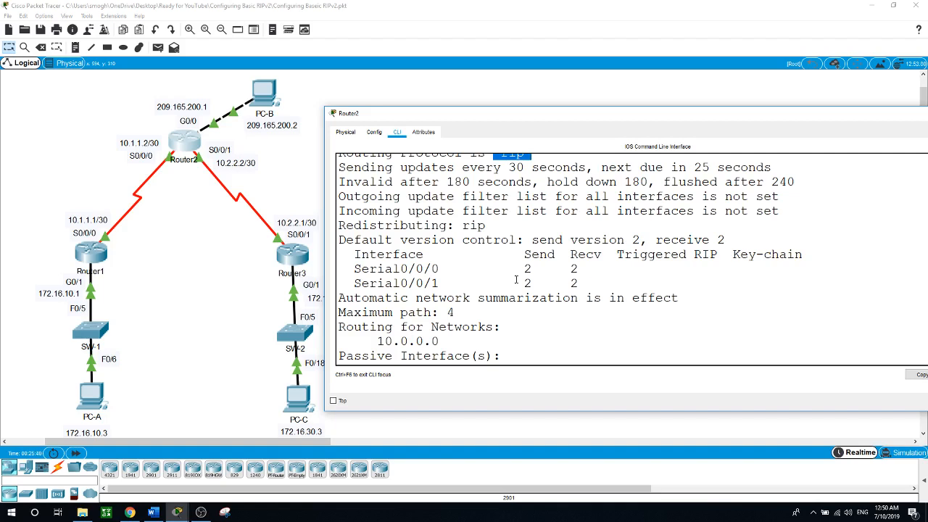
{"action": "left_click_drag", "start_coordinate": [533, 240], "coordinate": [726, 240]}
{"action": "scroll", "coordinate": [674, 271], "scroll_direction": "down", "scroll_amount": 2}
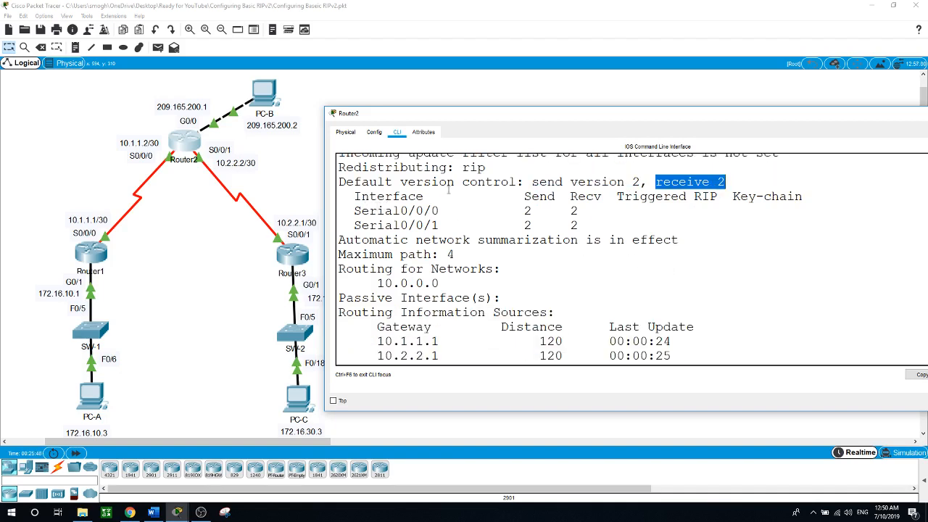
{"action": "left_click_drag", "start_coordinate": [354, 210], "coordinate": [447, 211]}
{"action": "left_click_drag", "start_coordinate": [355, 225], "coordinate": [449, 226]}
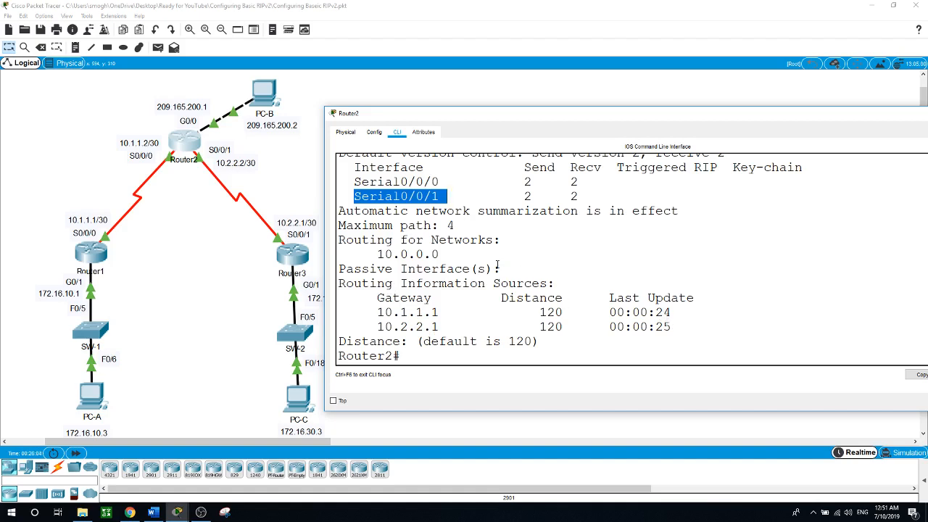
{"action": "left_click", "coordinate": [201, 334]}
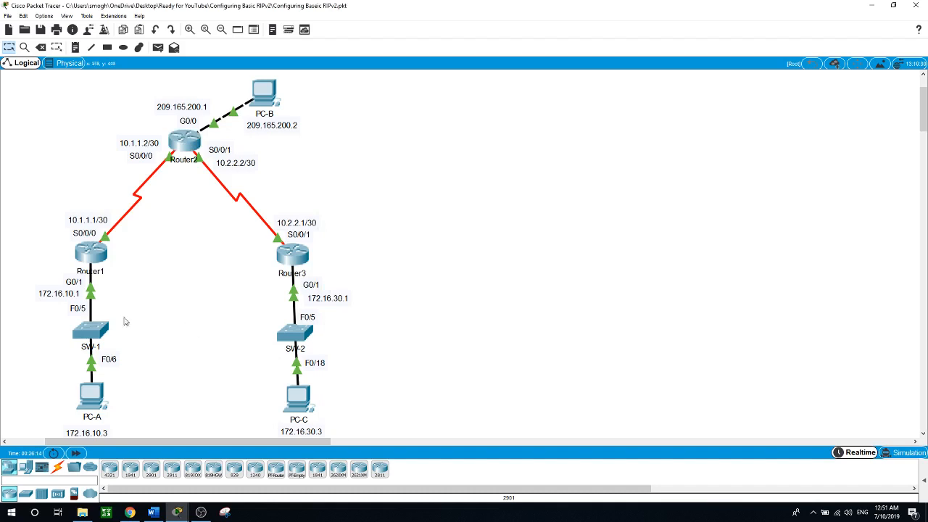
Run show running-config on Router3 and page through to the end of the listing.
{"action": "left_click", "coordinate": [295, 256]}
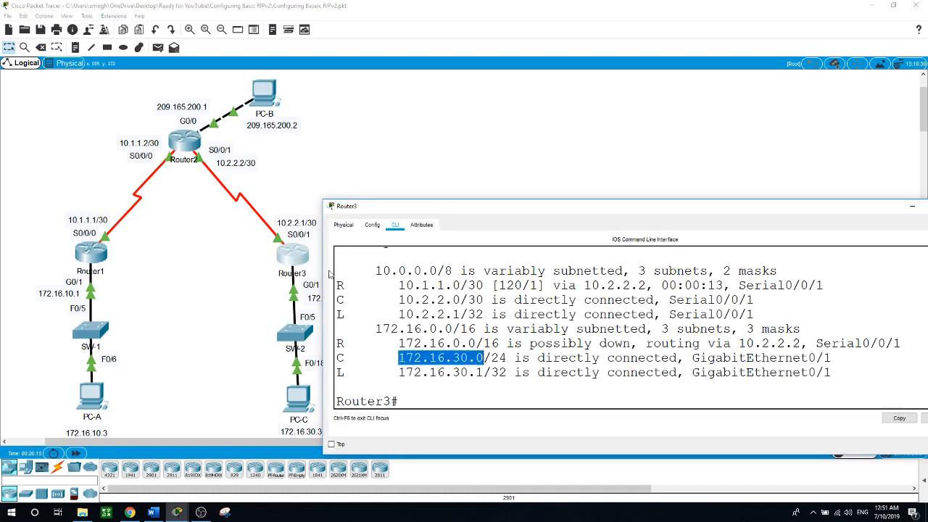
{"action": "left_click", "coordinate": [462, 398]}
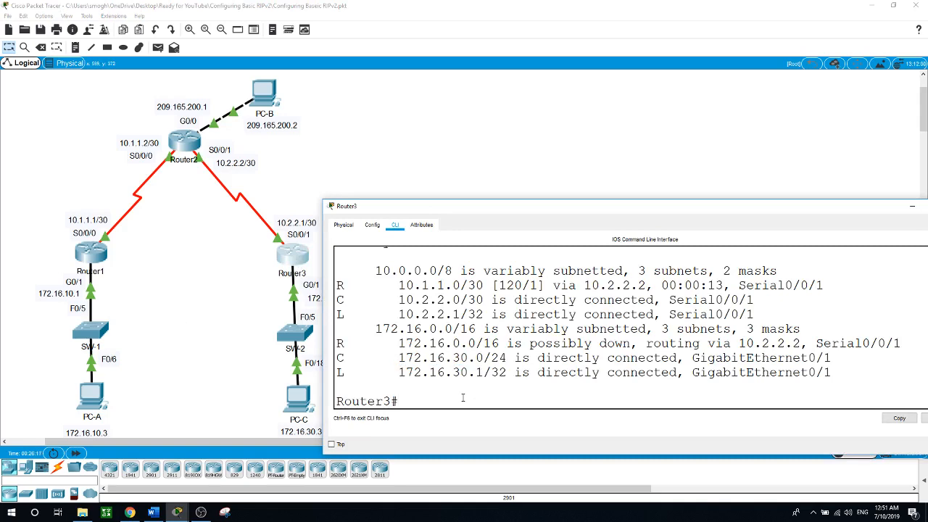
{"action": "type", "text": "show run"}
{"action": "key", "text": "Tab"}
{"action": "key", "text": "Return"}
{"action": "key", "text": "space"}
{"action": "key", "text": "space"}
{"action": "key", "text": "space"}
{"action": "key", "text": "space"}
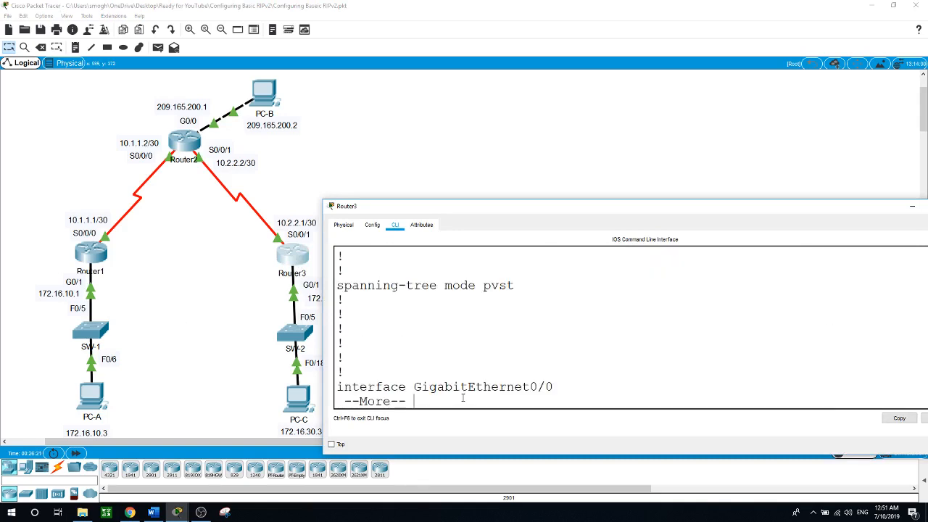
Find the router rip section in Router3's running configuration, highlight its version and passive-interface lines, and return to the topology.
{"action": "scroll", "coordinate": [501, 373], "scroll_direction": "up", "scroll_amount": 7}
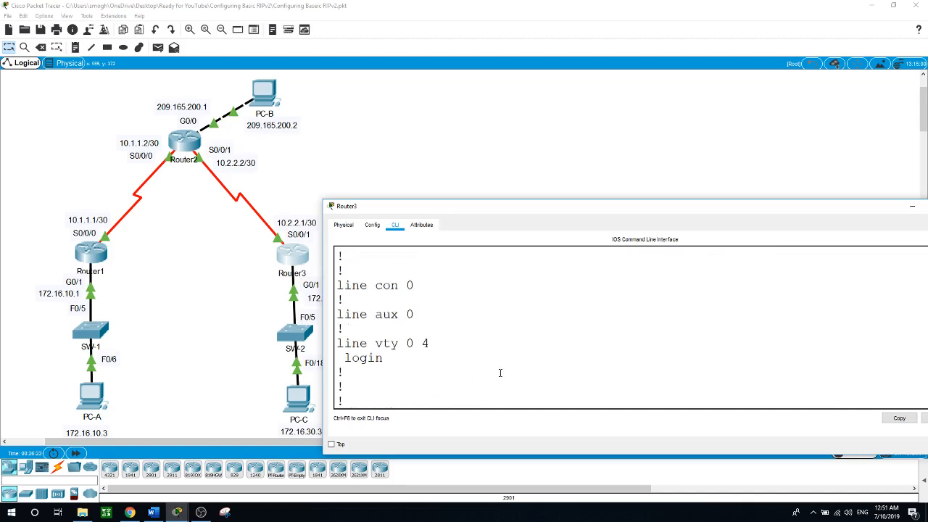
{"action": "scroll", "coordinate": [500, 373], "scroll_direction": "down", "scroll_amount": 1}
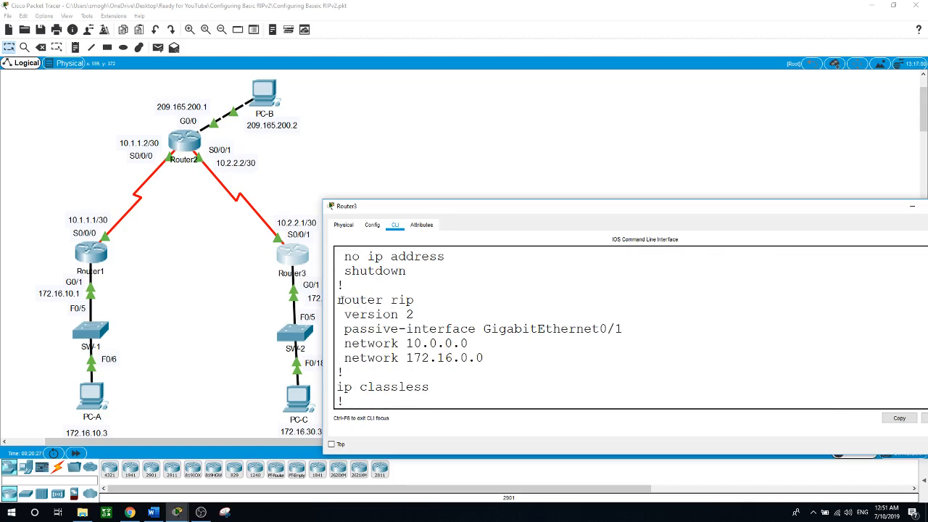
{"action": "left_click_drag", "start_coordinate": [345, 300], "coordinate": [413, 316]}
{"action": "left_click_drag", "start_coordinate": [351, 330], "coordinate": [437, 330]}
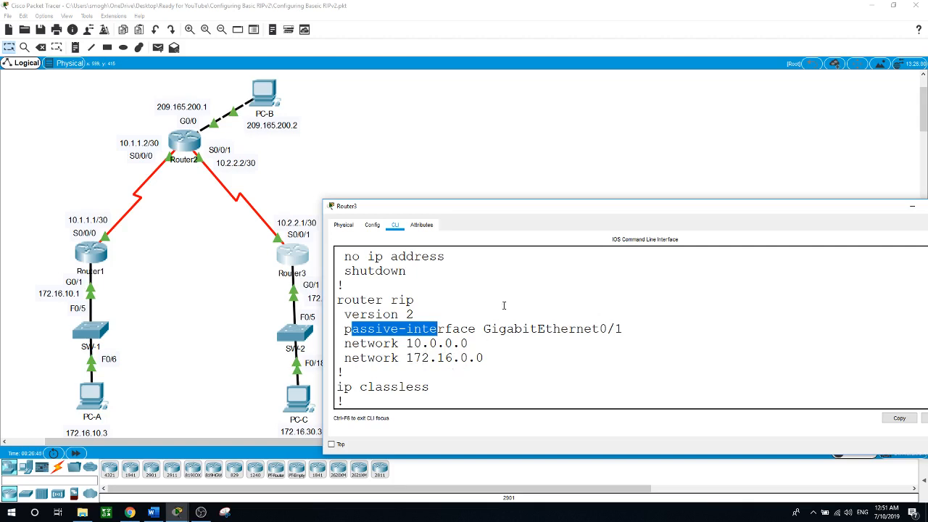
{"action": "left_click", "coordinate": [511, 173]}
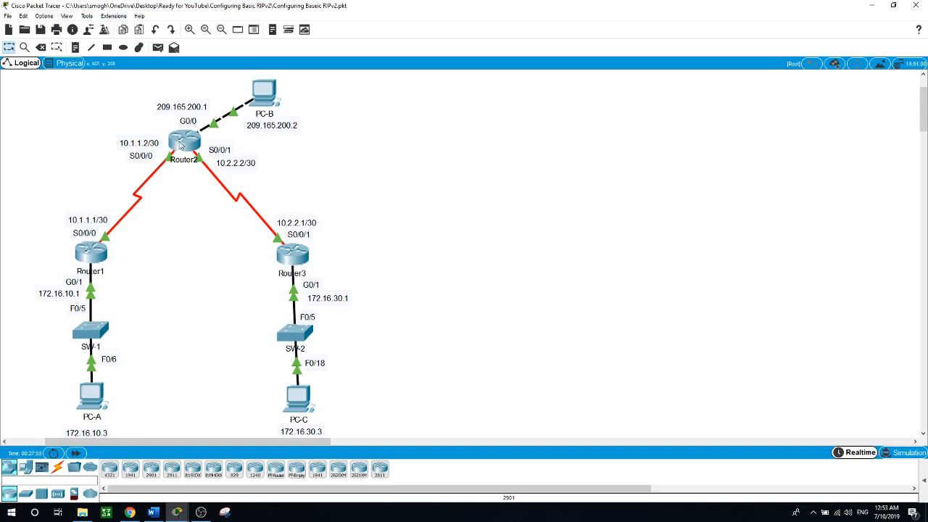
Display Router2's routing table again and highlight the two serial exit interfaces of the 172.16.0.0/16 RIP route.
{"action": "left_click", "coordinate": [182, 144]}
{"action": "left_click", "coordinate": [459, 355]}
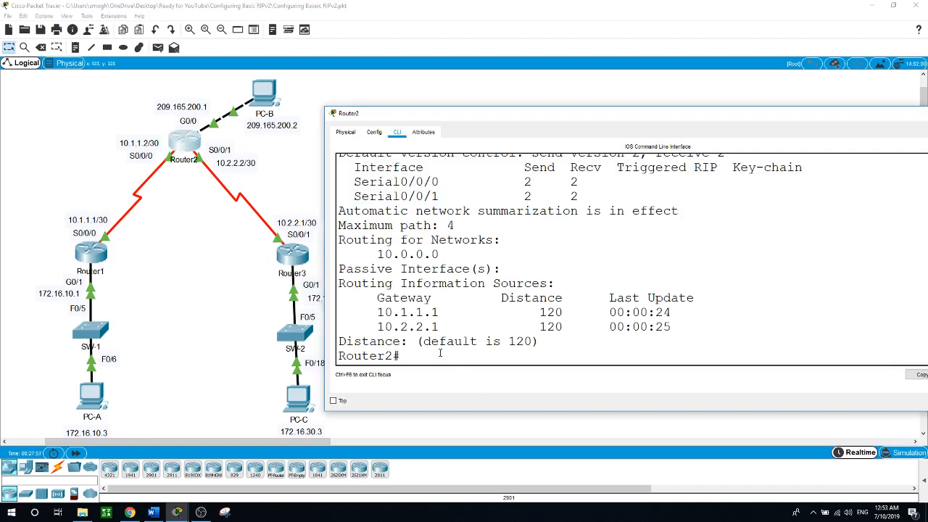
{"action": "type", "text": "show ip ro"}
{"action": "key", "text": "Return"}
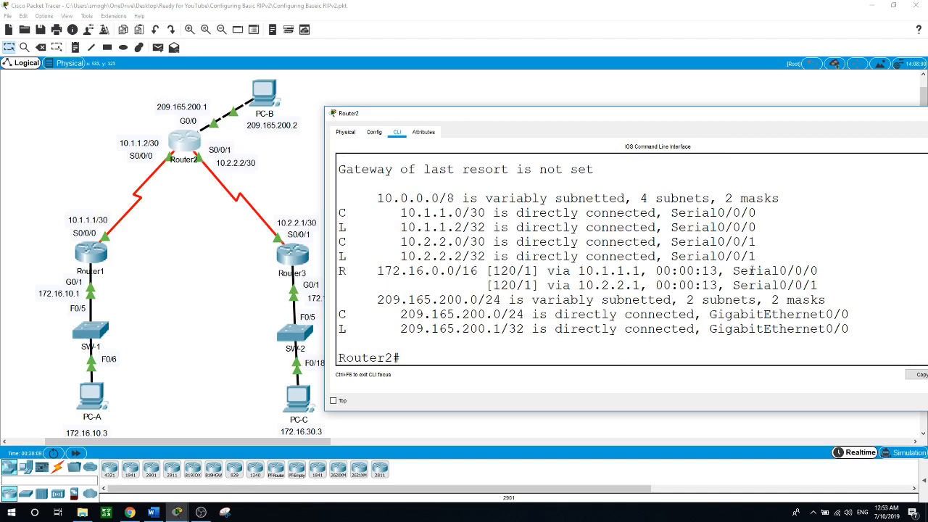
{"action": "left_click_drag", "start_coordinate": [736, 271], "coordinate": [822, 284]}
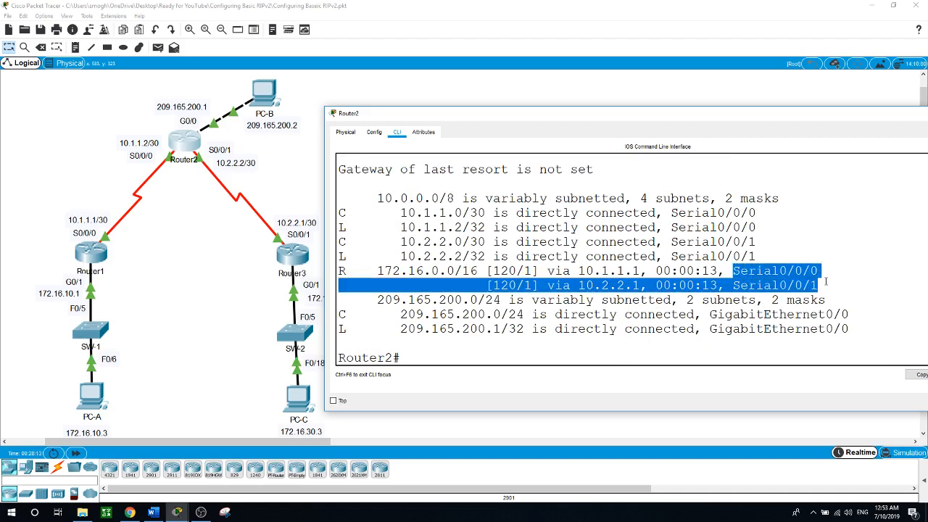
Display Router1's routing table with show ip route, highlight its connected 172.16.10.0 network, and return to the topology.
{"action": "left_click", "coordinate": [673, 103]}
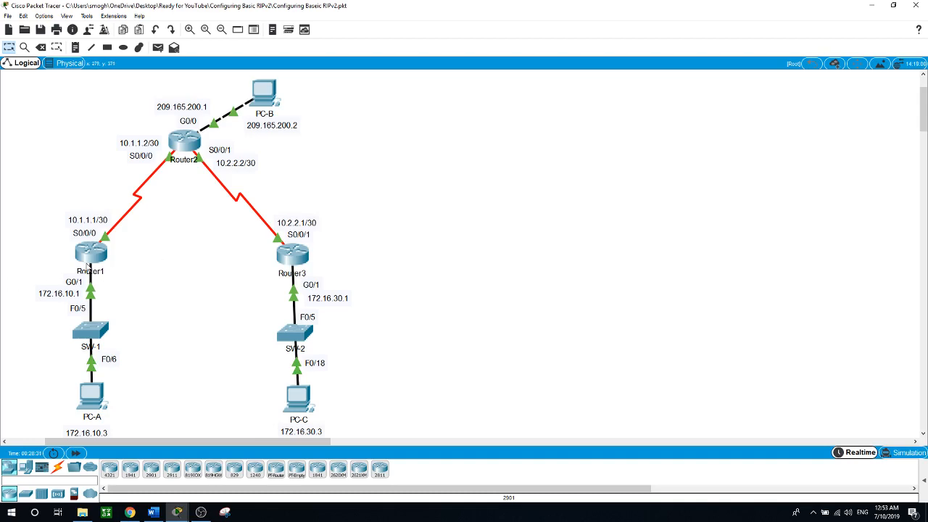
{"action": "left_click", "coordinate": [102, 261]}
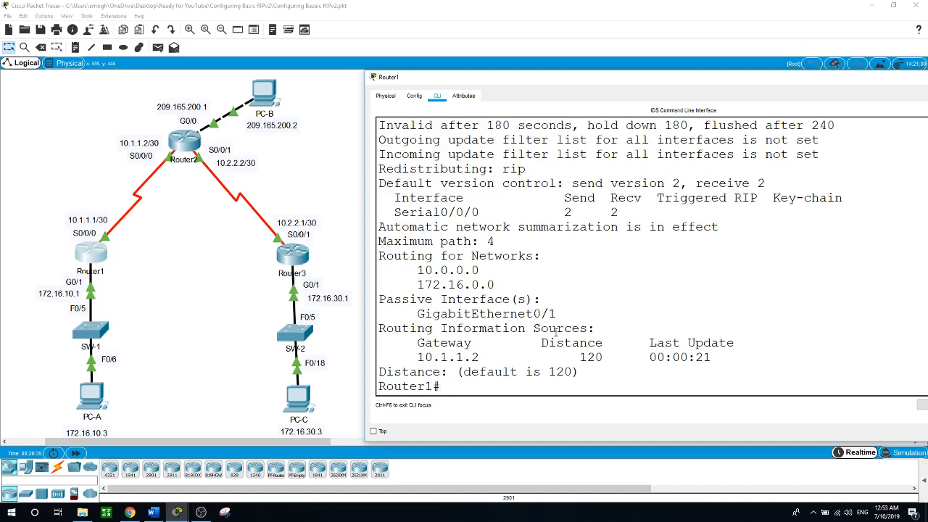
{"action": "type", "text": "show ip rout"}
{"action": "type", "text": "e"}
{"action": "key", "text": "Return"}
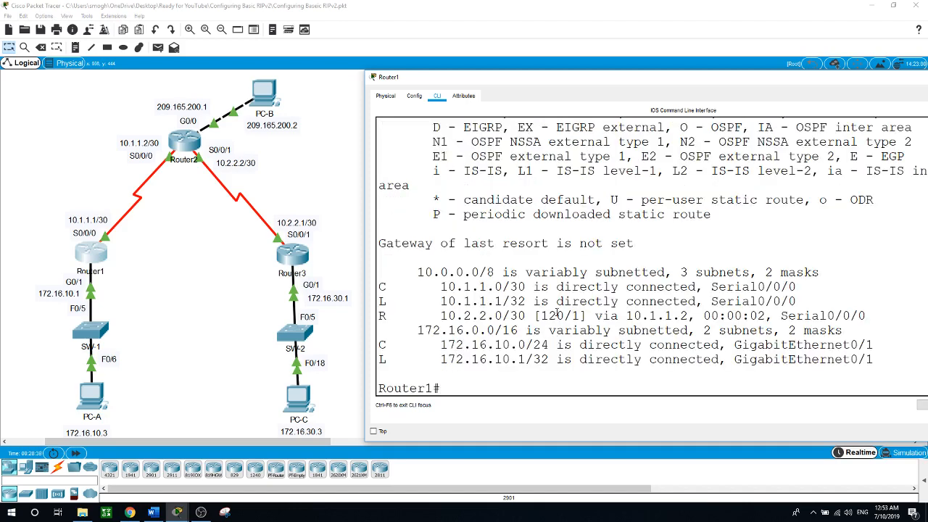
{"action": "left_click_drag", "start_coordinate": [440, 345], "coordinate": [528, 346]}
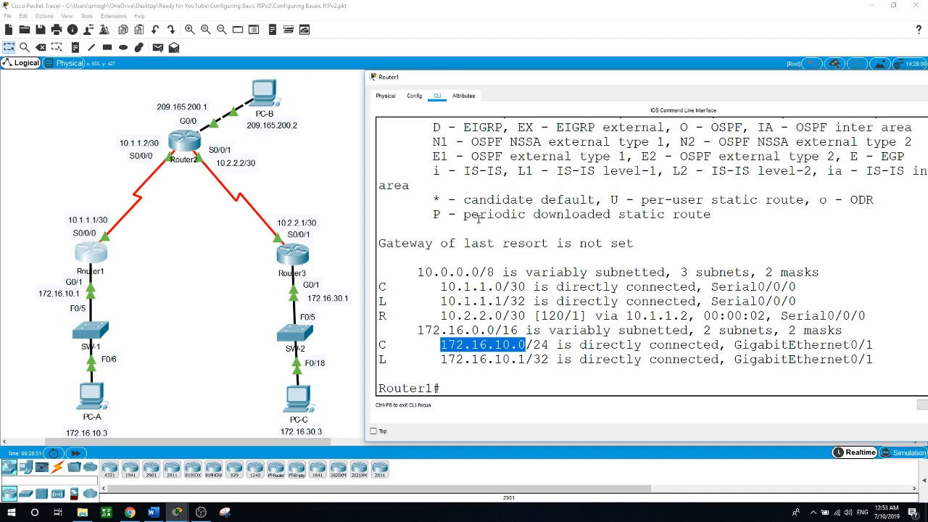
{"action": "left_click", "coordinate": [335, 186]}
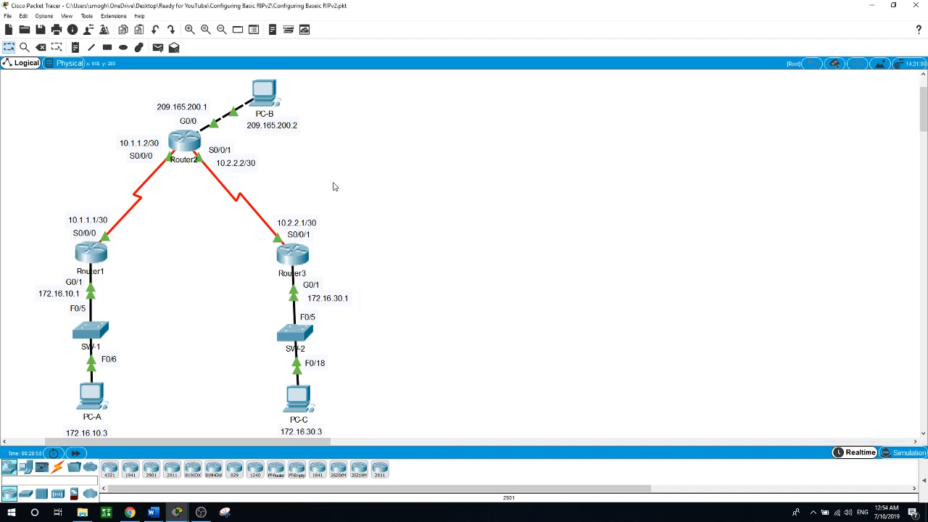
Display Router3's routing table with show ip route, highlight its connected 172.16.30.0 network, and return to the topology.
{"action": "left_click", "coordinate": [293, 257]}
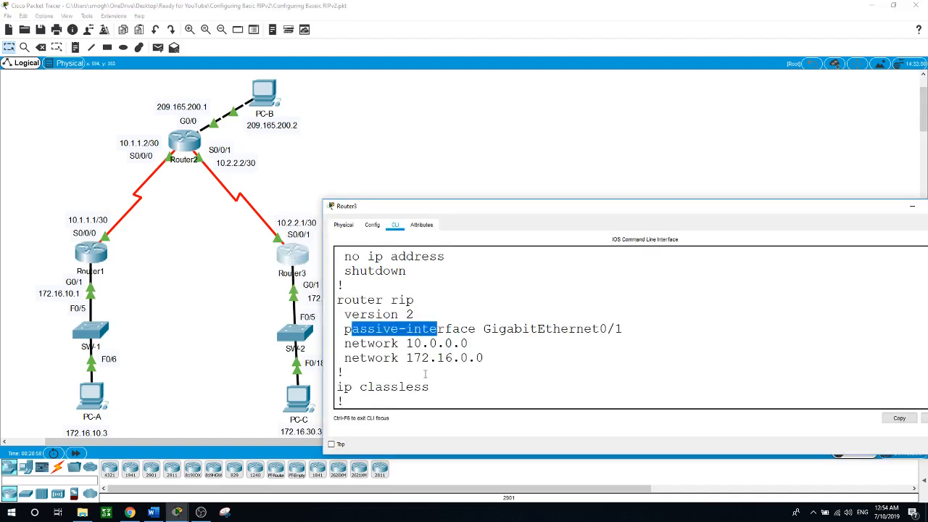
{"action": "scroll", "coordinate": [461, 380], "scroll_direction": "down", "scroll_amount": 3}
{"action": "scroll", "coordinate": [461, 380], "scroll_direction": "down", "scroll_amount": 3}
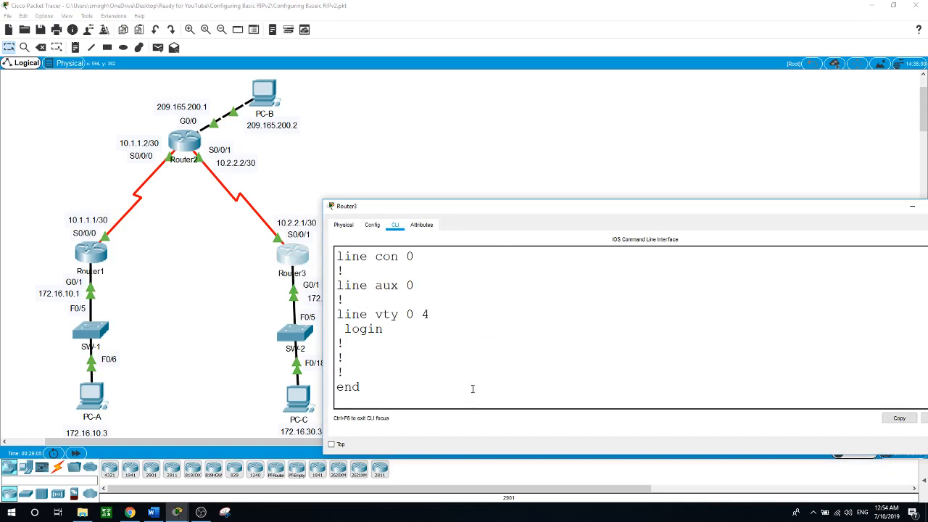
{"action": "scroll", "coordinate": [471, 388], "scroll_direction": "down", "scroll_amount": 1}
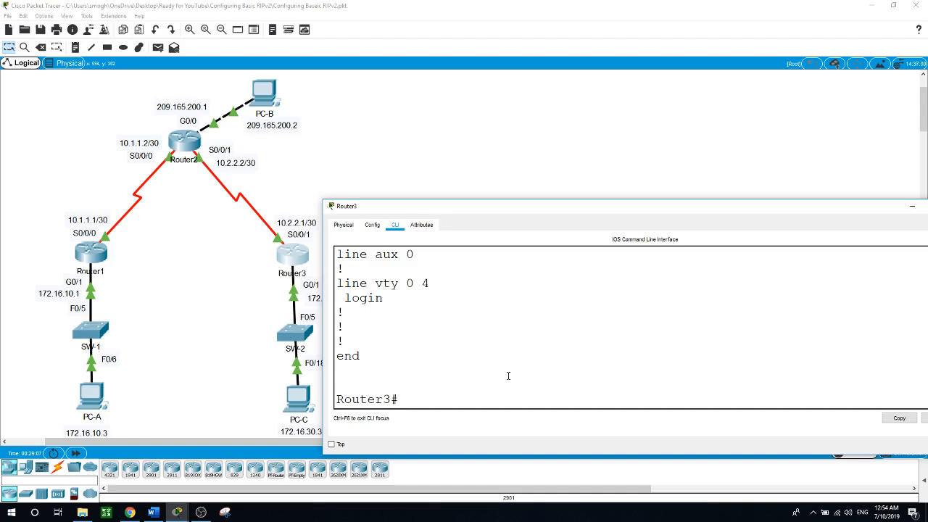
{"action": "type", "text": "show ip route"}
{"action": "key", "text": "Return"}
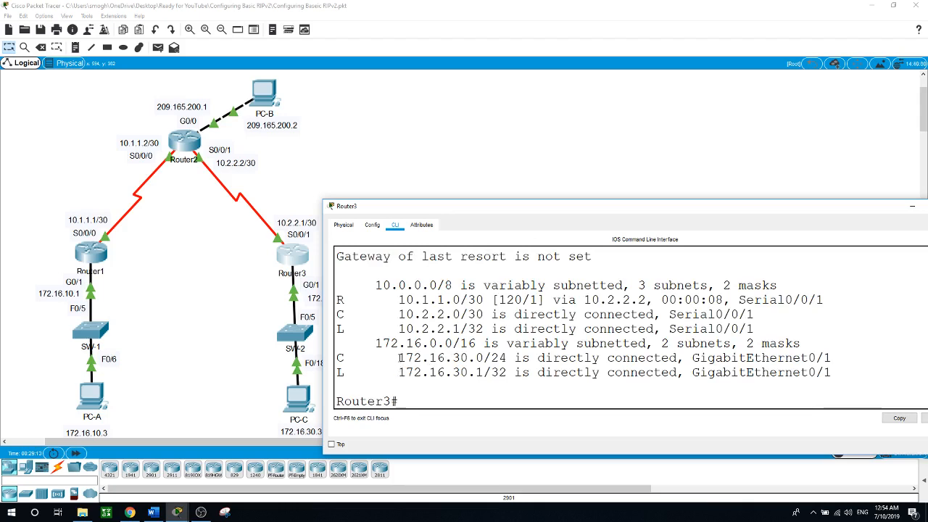
{"action": "left_click_drag", "start_coordinate": [398, 358], "coordinate": [491, 358]}
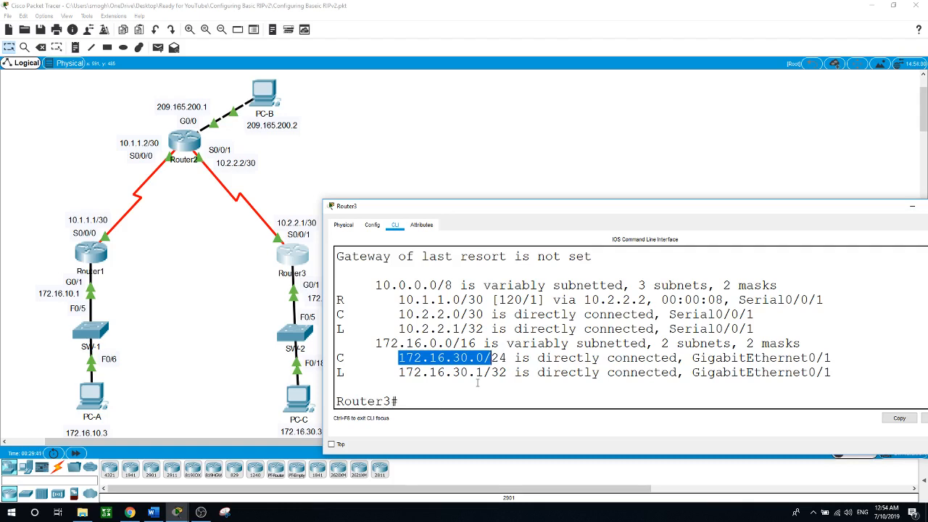
{"action": "left_click", "coordinate": [481, 176]}
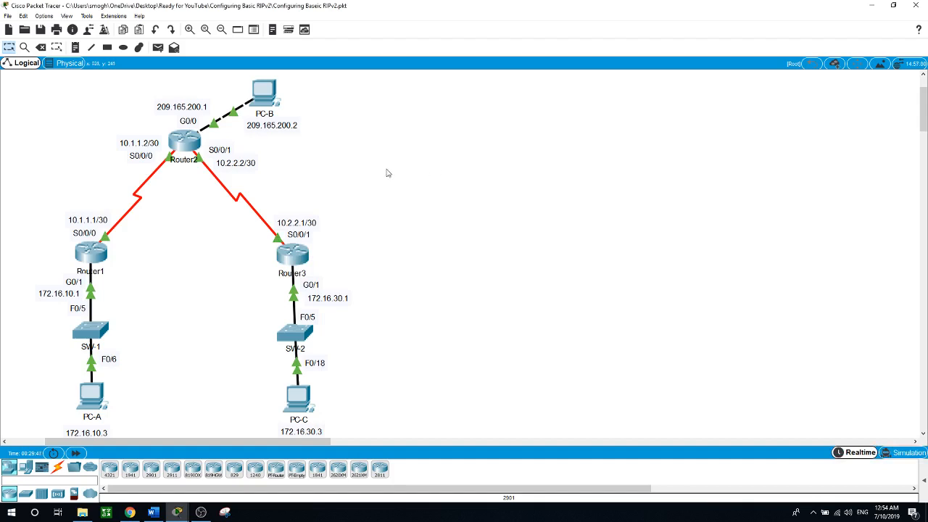
Run debug ip rip on Router2 to capture RIP updates, and turn off all debugging with u all.
{"action": "left_click", "coordinate": [193, 141]}
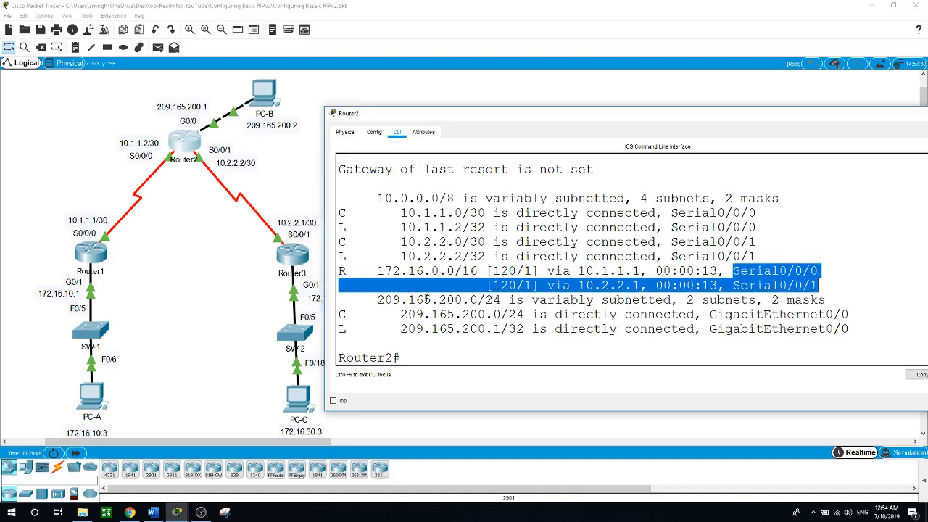
{"action": "left_click", "coordinate": [475, 354]}
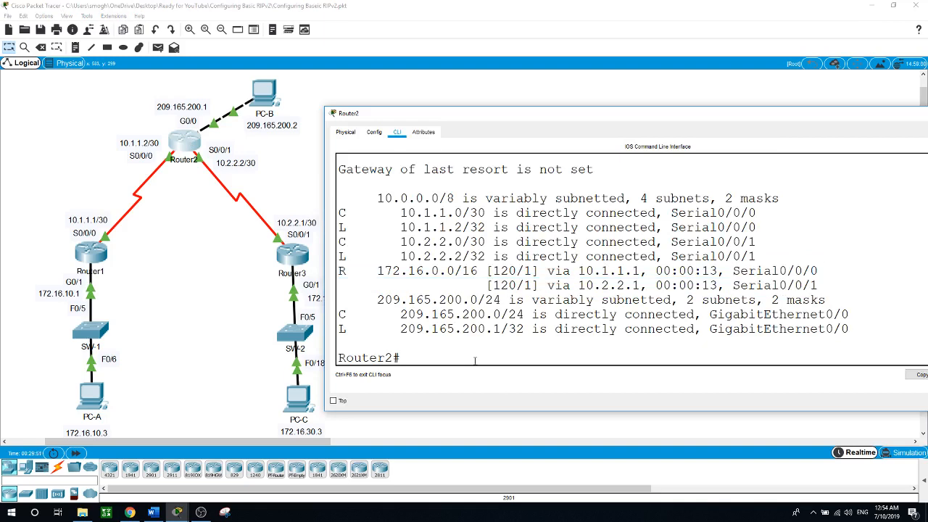
{"action": "type", "text": "debug ip rip"}
{"action": "key", "text": "Return"}
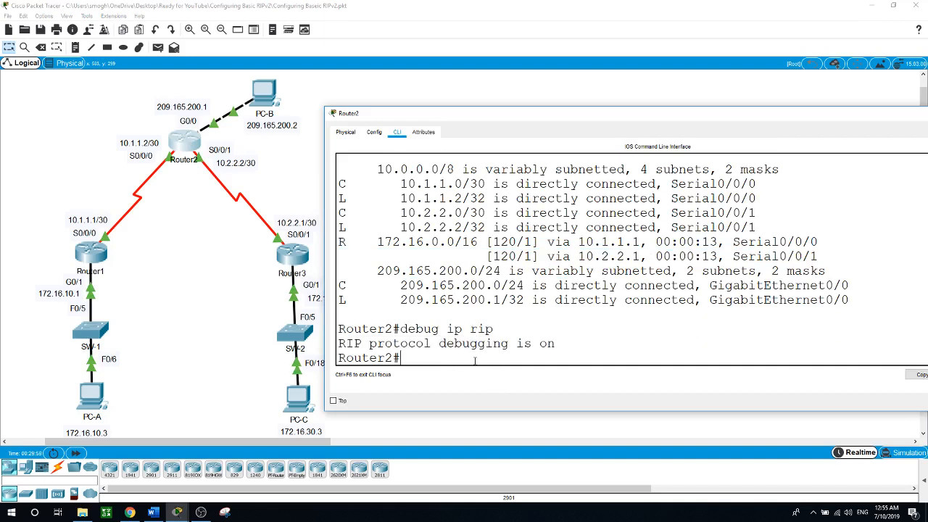
{"action": "key", "text": "Return"}
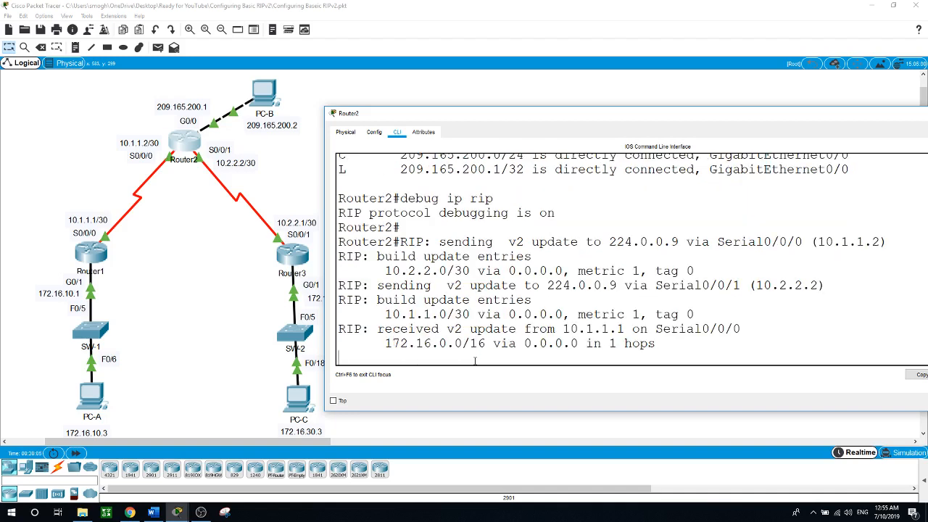
{"action": "key", "text": "Return"}
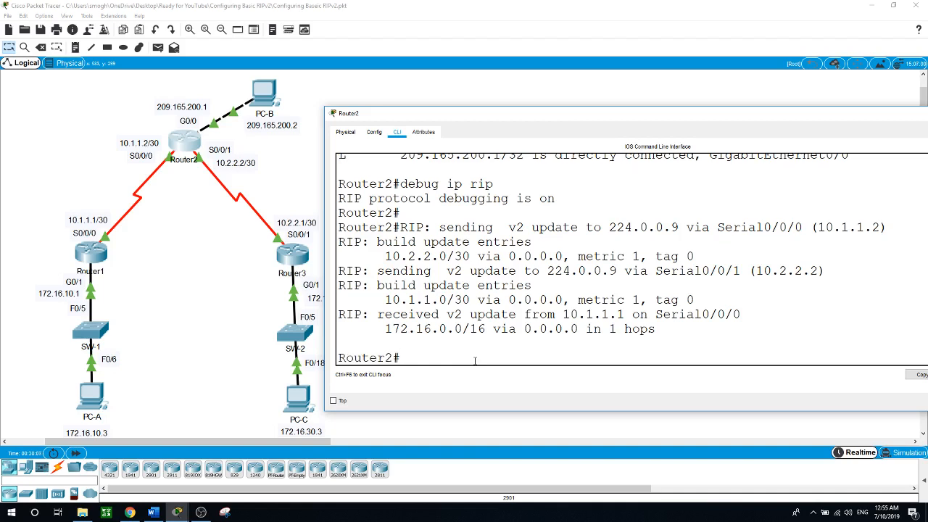
{"action": "type", "text": "u all"}
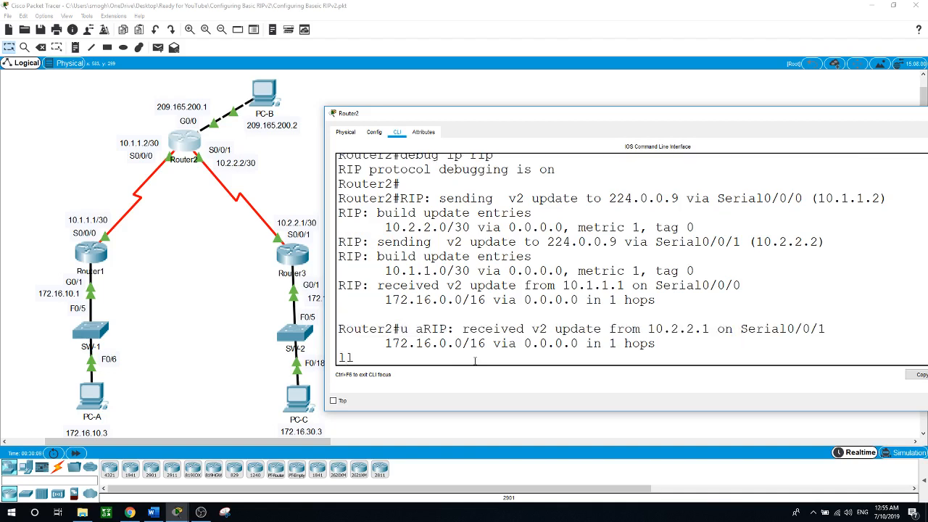
{"action": "key", "text": "Return"}
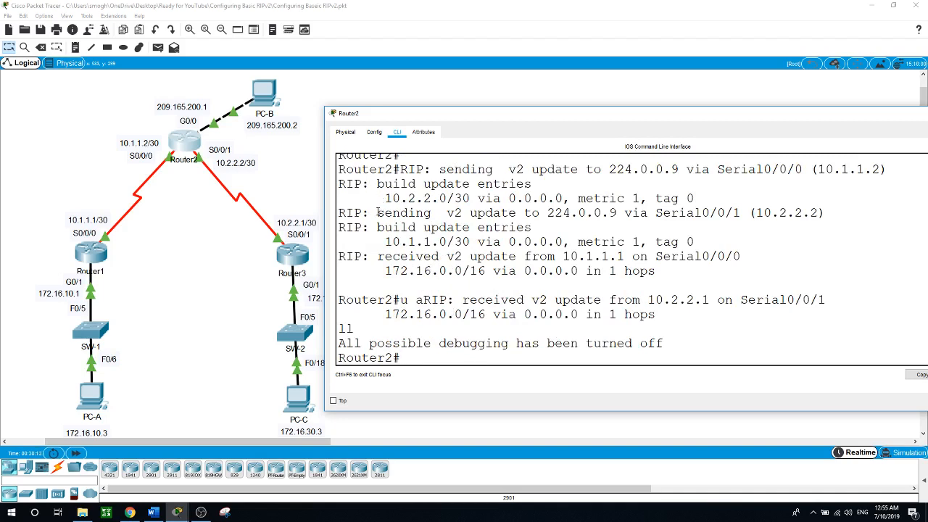
Highlight the sent and received updates, their serial interfaces and the 172.16.0.0/16 entry in Router2's debug output, and return to the topology.
{"action": "left_click_drag", "start_coordinate": [377, 213], "coordinate": [429, 212]}
{"action": "left_click_drag", "start_coordinate": [377, 256], "coordinate": [439, 256]}
{"action": "left_click_drag", "start_coordinate": [439, 212], "coordinate": [462, 212]}
{"action": "left_click_drag", "start_coordinate": [656, 212], "coordinate": [748, 212]}
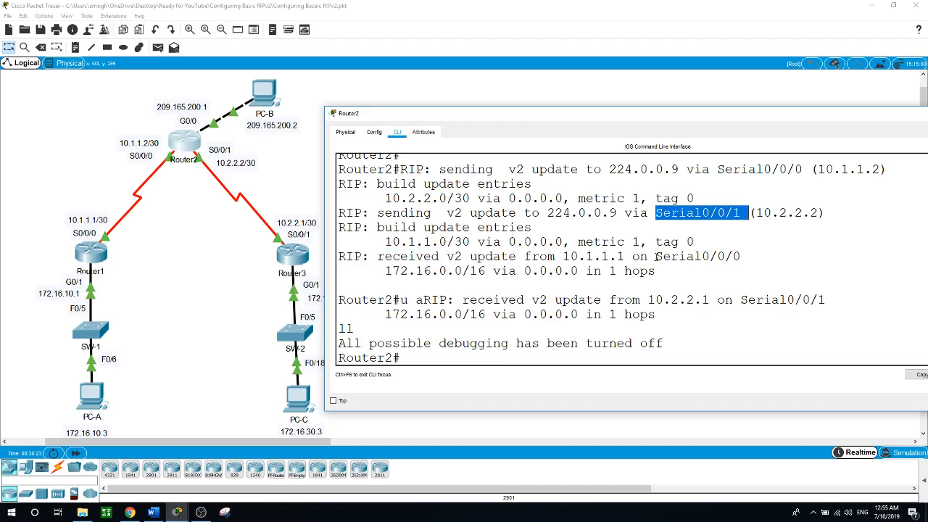
{"action": "left_click_drag", "start_coordinate": [655, 255], "coordinate": [743, 256]}
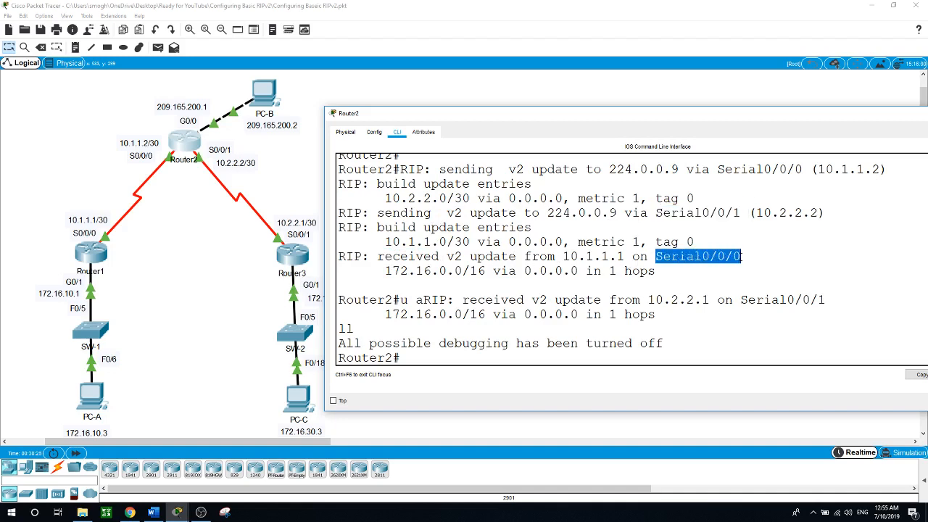
{"action": "left_click_drag", "start_coordinate": [392, 270], "coordinate": [665, 277]}
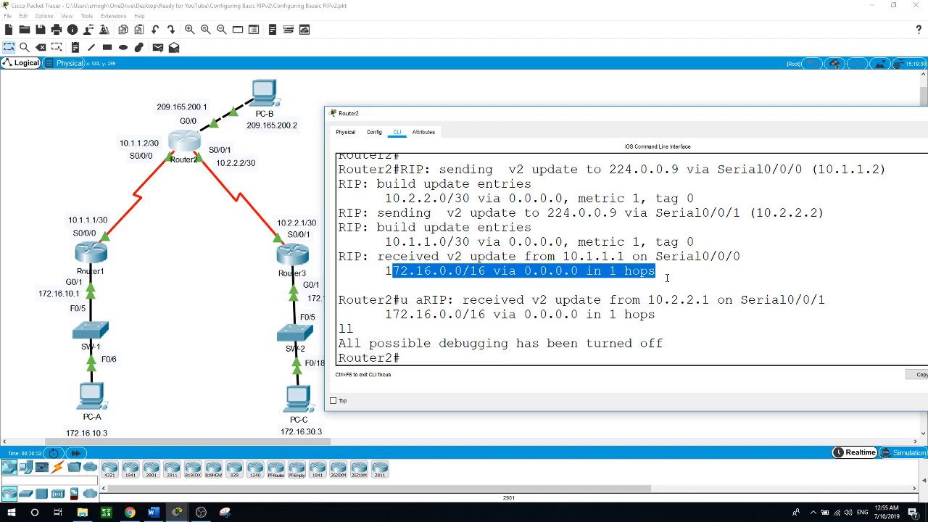
{"action": "left_click", "coordinate": [430, 359]}
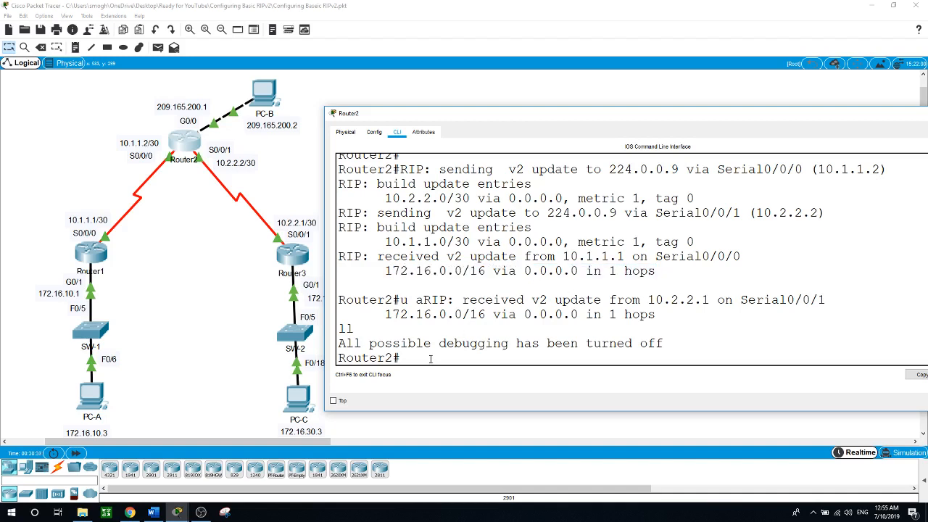
{"action": "left_click", "coordinate": [448, 435]}
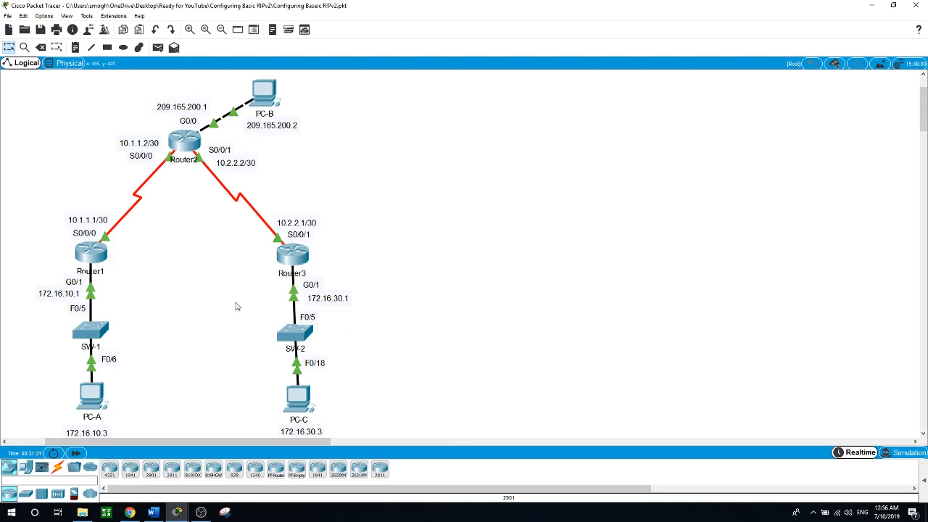
Disable automatic summarization on Router1 with no auto-summary under router rip.
{"action": "left_click", "coordinate": [87, 254]}
{"action": "left_click", "coordinate": [519, 386]}
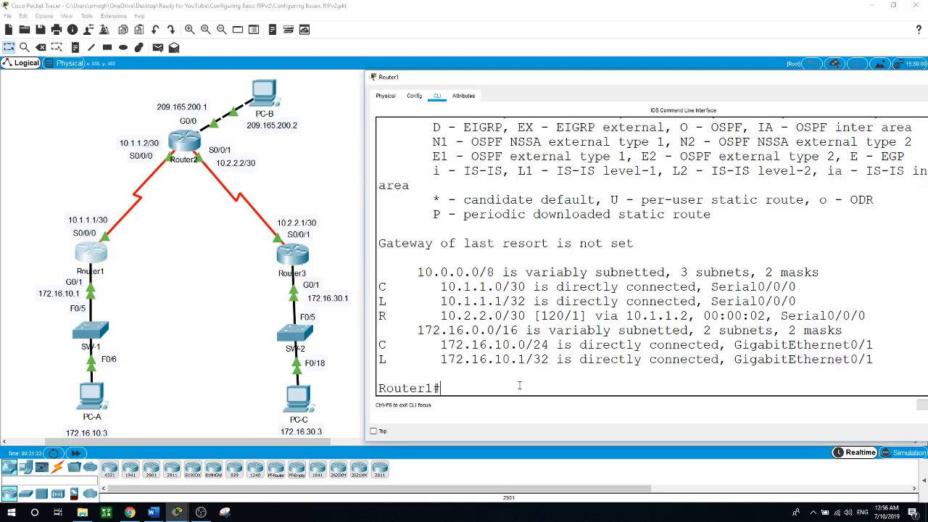
{"action": "type", "text": "conf t"}
{"action": "key", "text": "Return"}
{"action": "type", "text": "router rip"}
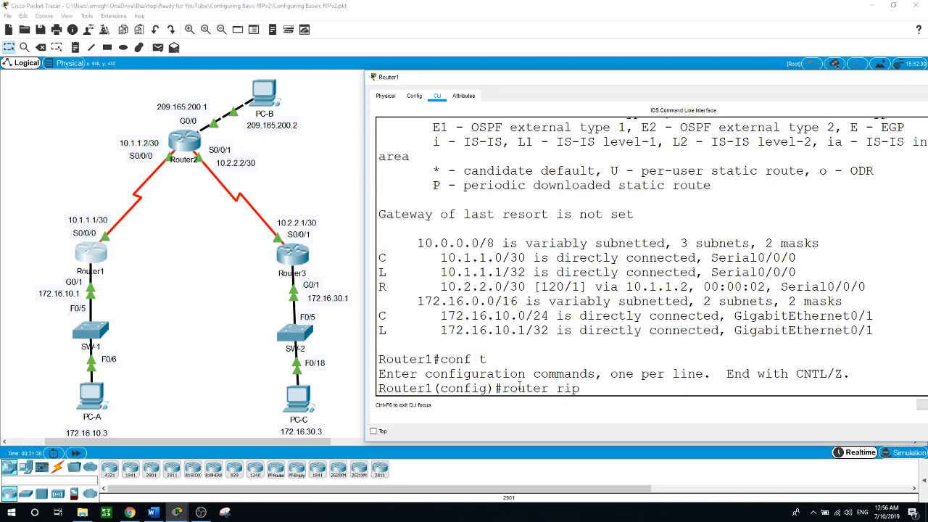
{"action": "key", "text": "Return"}
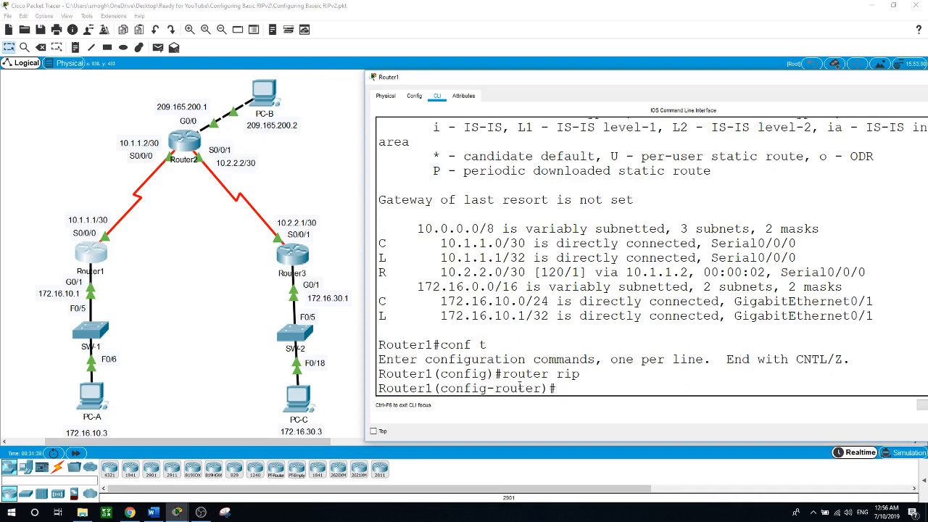
{"action": "type", "text": "no au"}
{"action": "key", "text": "Tab"}
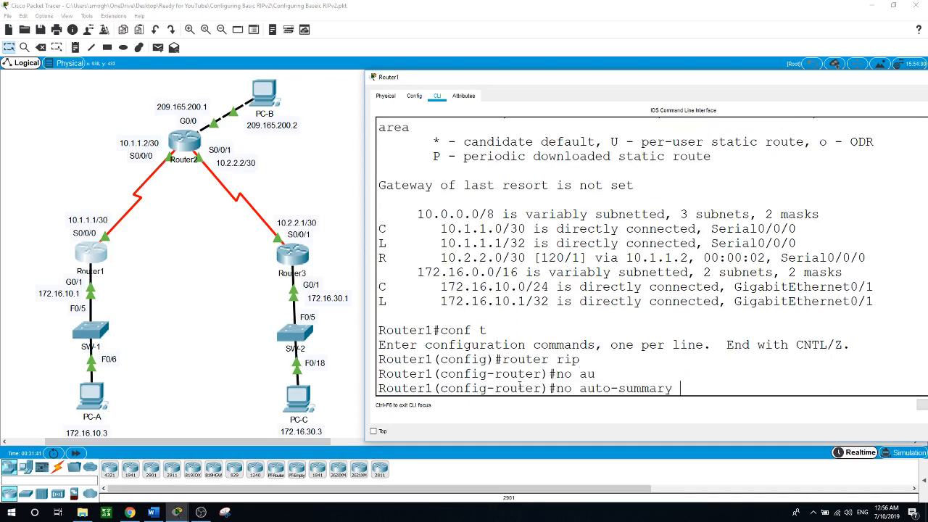
{"action": "key", "text": "Return"}
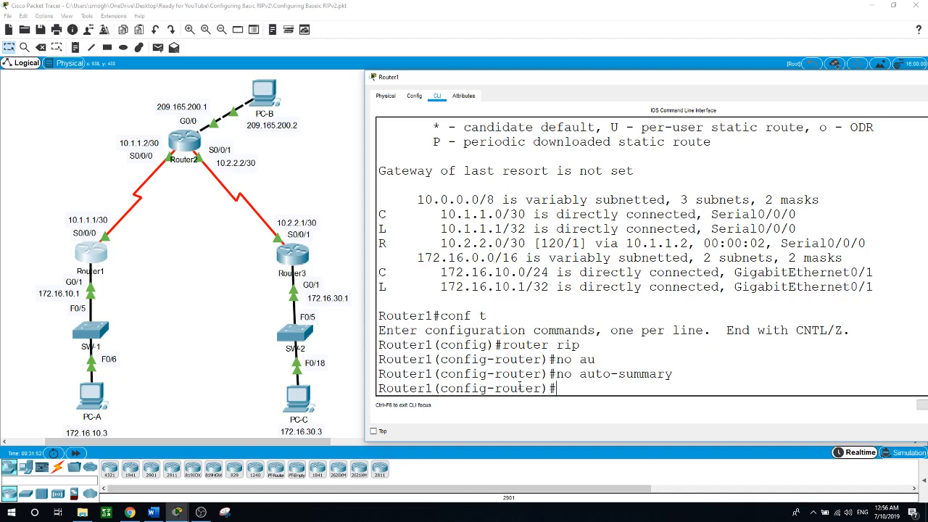
Leave Router1's RIP configuration mode and try clear ip route * from global configuration mode.
{"action": "type", "text": "clear"}
{"action": "key", "text": "BackSpace"}
{"action": "key", "text": "BackSpace"}
{"action": "key", "text": "BackSpace"}
{"action": "key", "text": "BackSpace"}
{"action": "key", "text": "BackSpace"}
{"action": "type", "text": "exit"}
{"action": "key", "text": "Return"}
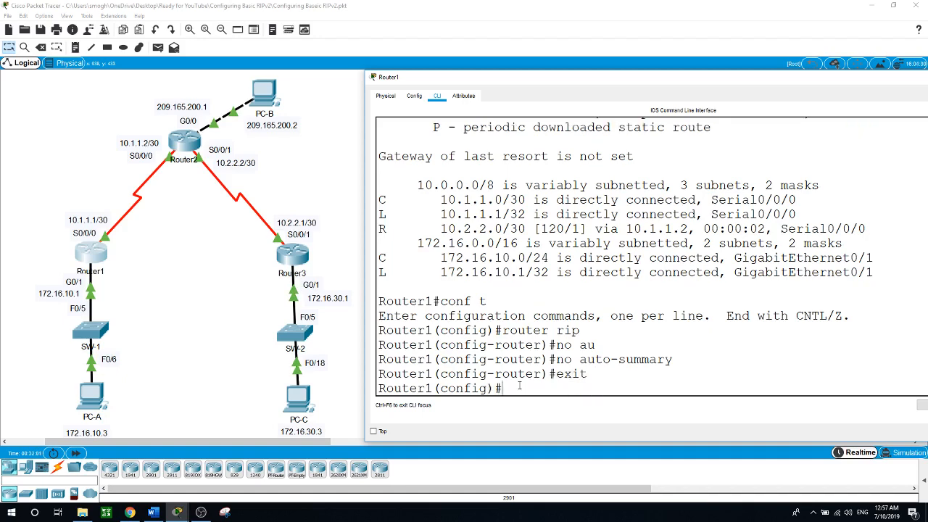
{"action": "type", "text": "clear ip route *"}
{"action": "key", "text": "Return"}
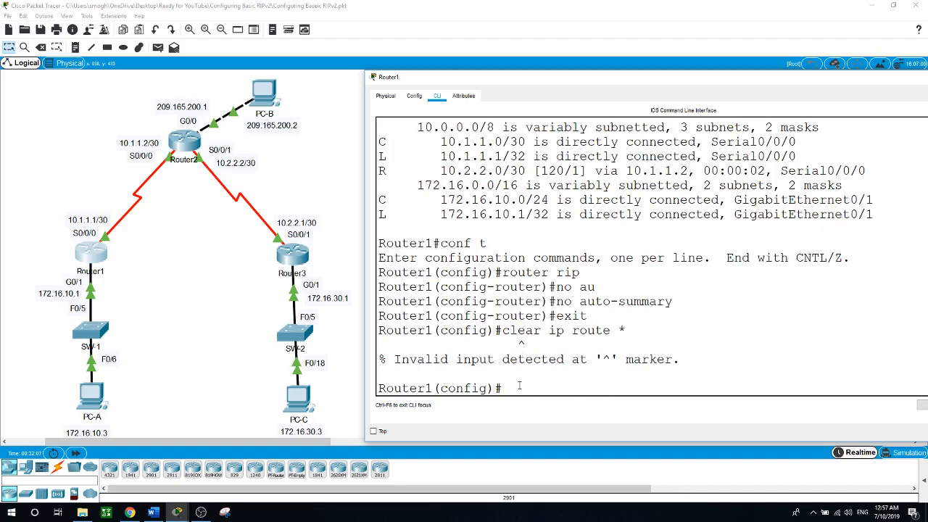
Return Router1 to privileged EXEC mode and clear its routing table with clear ip route *.
{"action": "type", "text": "e"}
{"action": "type", "text": "xit"}
{"action": "key", "text": "Return"}
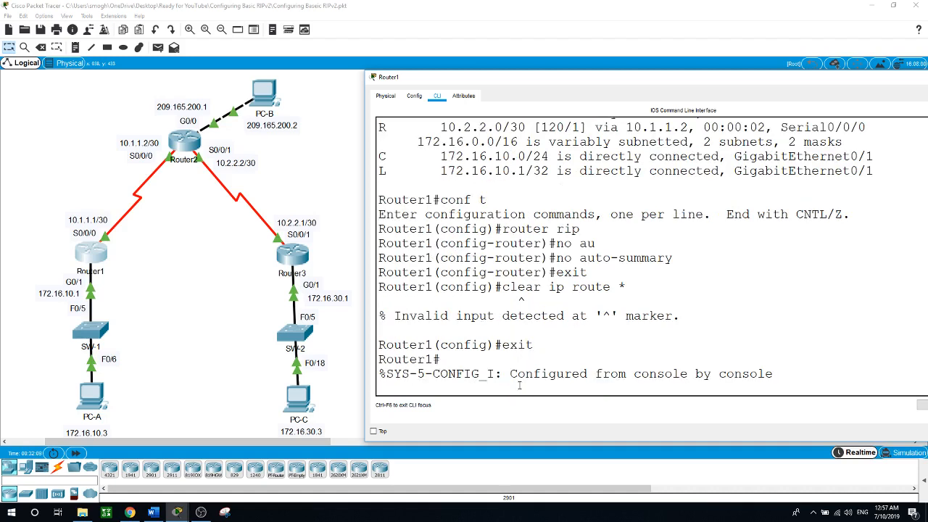
{"action": "key", "text": "Return"}
{"action": "type", "text": "clear"}
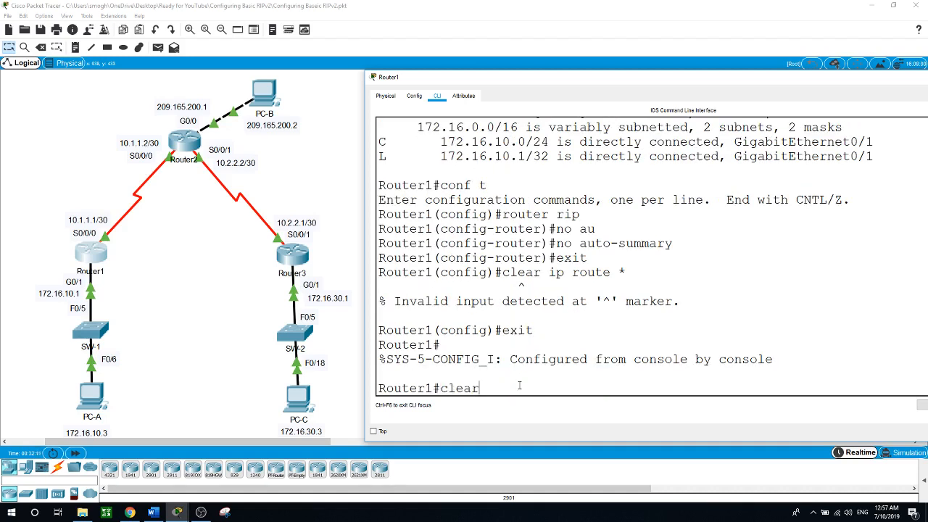
{"action": "type", "text": " ip route *"}
{"action": "key", "text": "Return"}
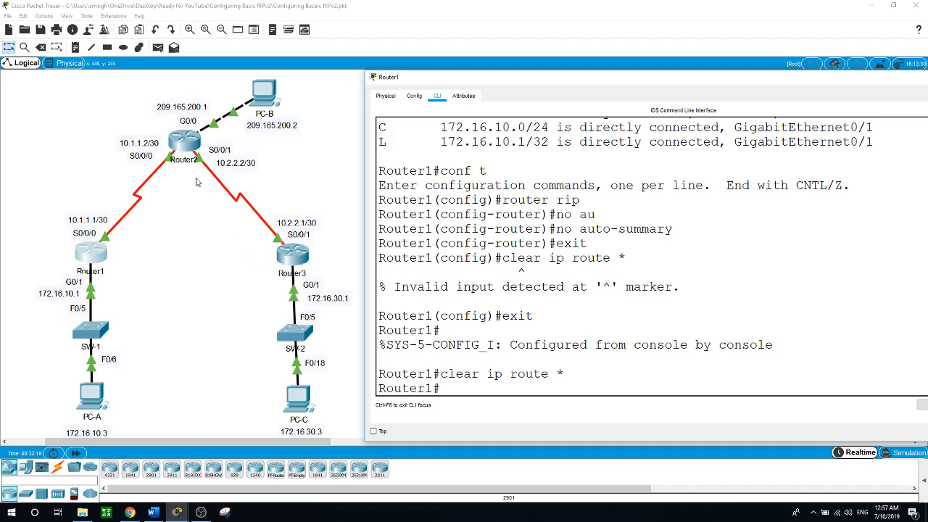
Open Router2's command line and enter global configuration mode with conf t.
{"action": "left_click", "coordinate": [180, 128]}
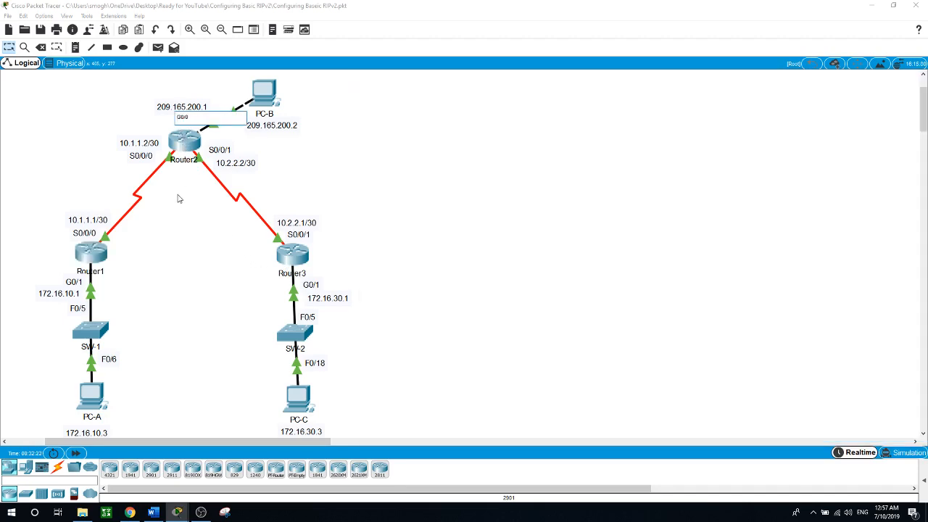
{"action": "left_click", "coordinate": [179, 197]}
{"action": "left_click", "coordinate": [187, 148]}
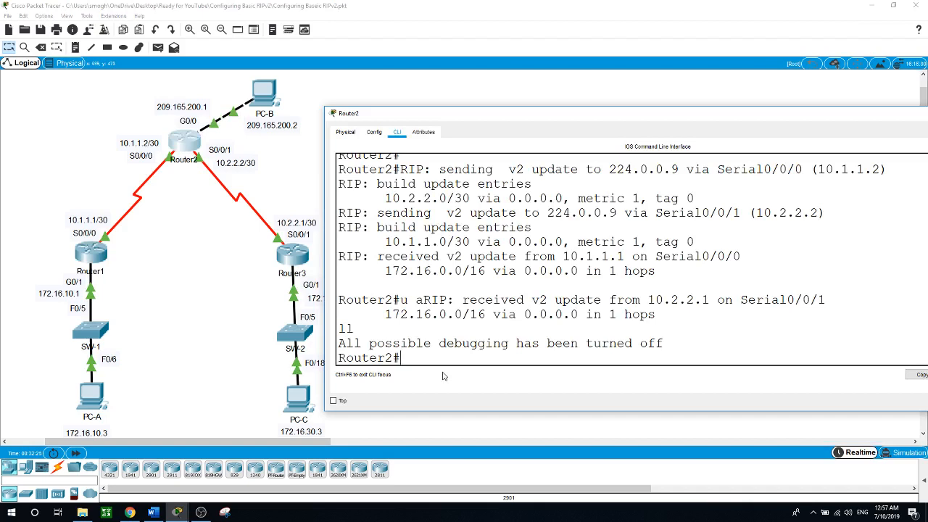
{"action": "type", "text": "conf t"}
{"action": "key", "text": "Return"}
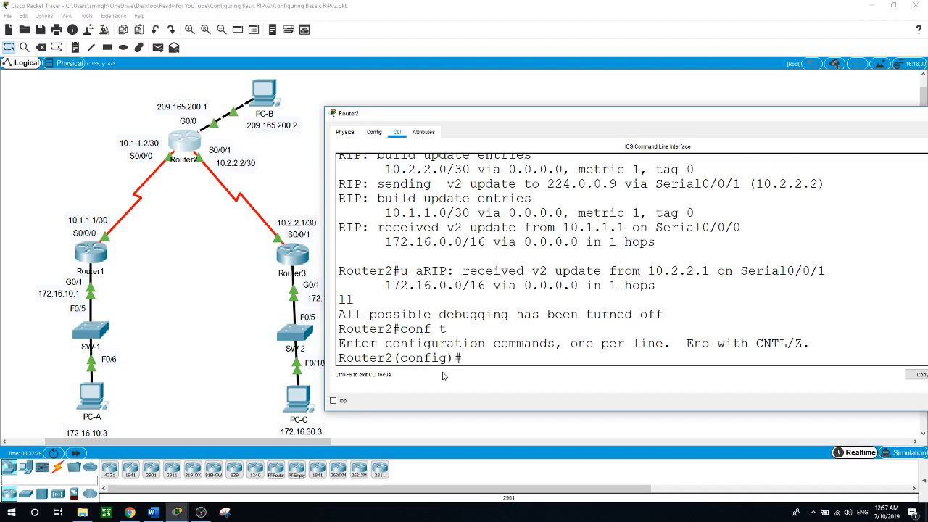
{"action": "type", "text": "router ip"}
{"action": "key", "text": "Return"}
{"action": "type", "text": "no"}
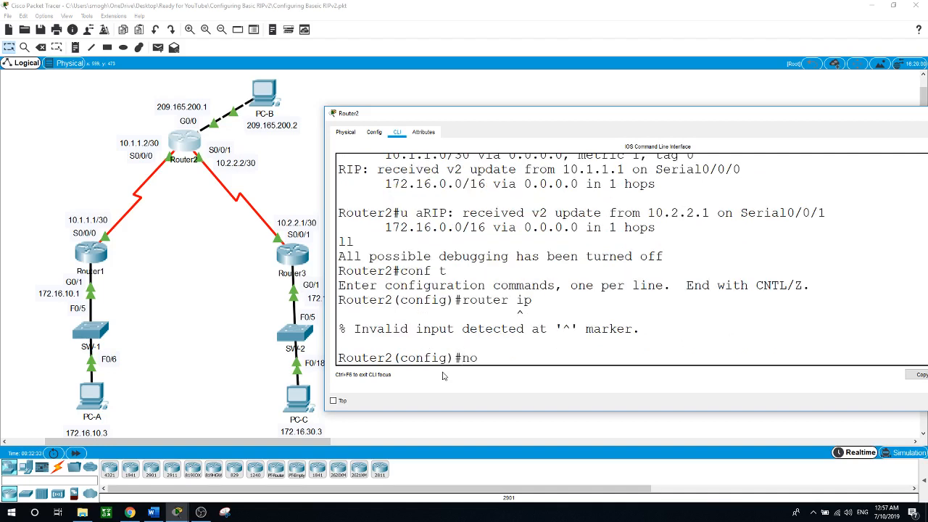
{"action": "key", "text": "Tab"}
{"action": "type", "text": "u"}
{"action": "key", "text": "BackSpace"}
{"action": "type", "text": "au"}
{"action": "key", "text": "Tab"}
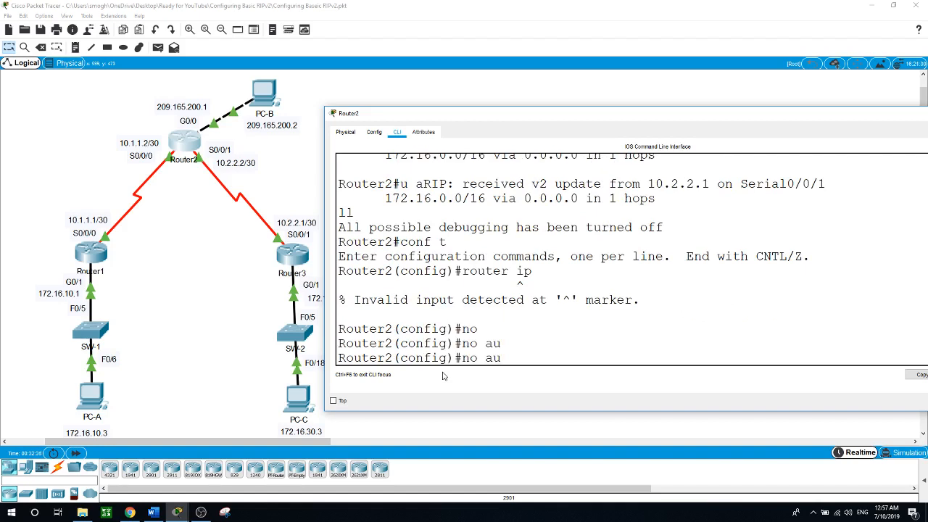
{"action": "key", "text": "BackSpace"}
{"action": "key", "text": "BackSpace"}
{"action": "key", "text": "BackSpace"}
{"action": "key", "text": "BackSpace"}
Disable automatic summarization on Router2 with no auto-summary under router rip.
{"action": "type", "text": "router rip"}
{"action": "key", "text": "Return"}
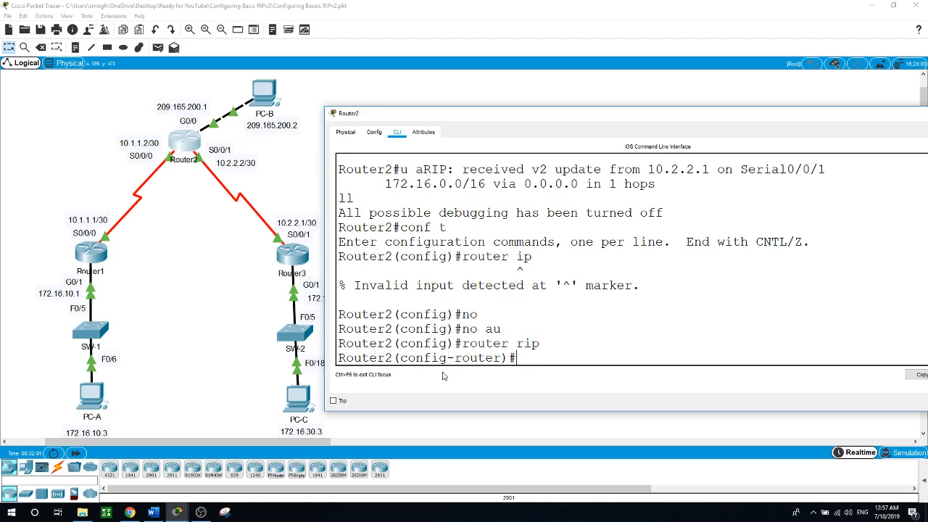
{"action": "type", "text": "no"}
{"action": "key", "text": "Tab"}
{"action": "type", "text": "AU"}
{"action": "key", "text": "Tab"}
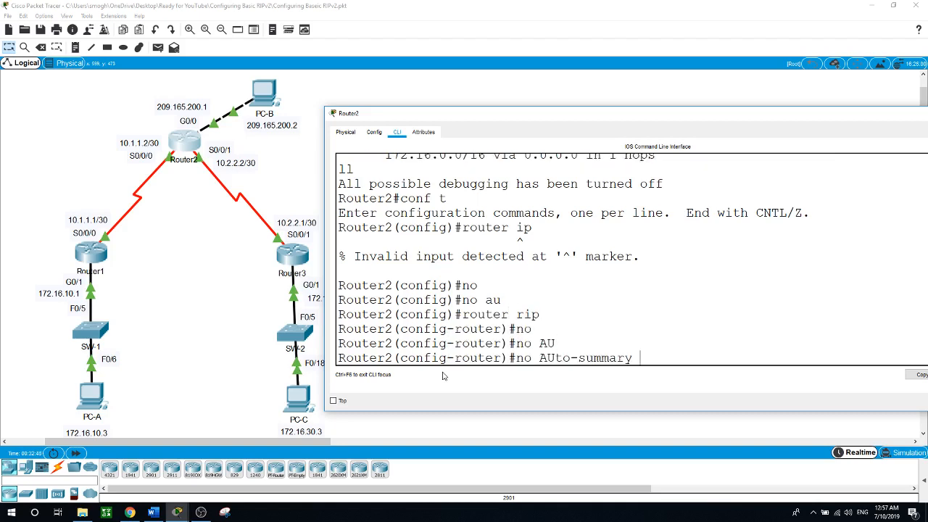
{"action": "type", "text": "exit"}
{"action": "key", "text": "Return"}
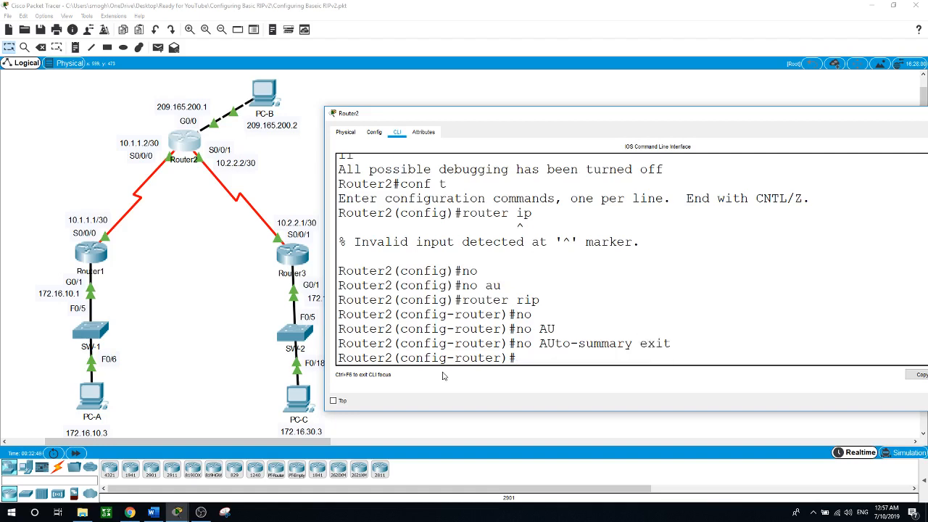
{"action": "type", "text": "no au"}
{"action": "key", "text": "Tab"}
{"action": "key", "text": "Return"}
Return Router2 to privileged EXEC mode and clear its routing table with clear ip route *.
{"action": "type", "text": "exit"}
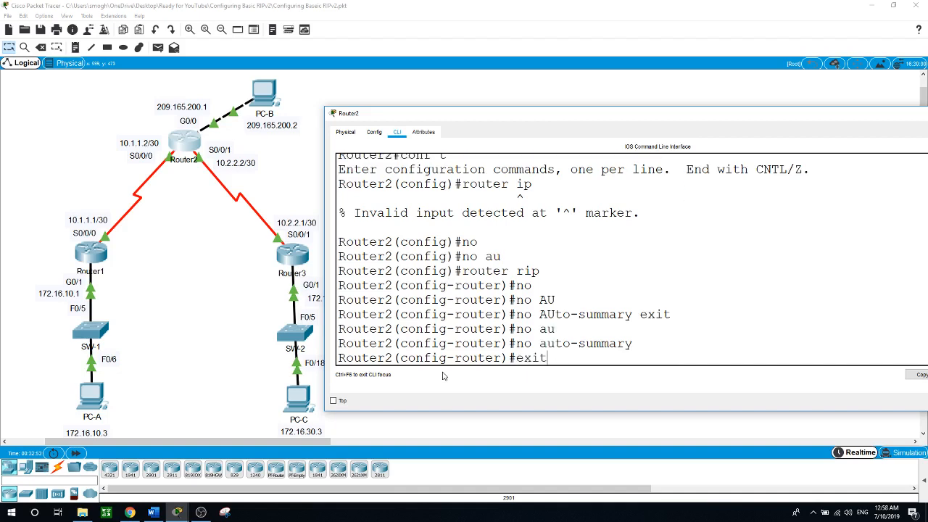
{"action": "key", "text": "Return"}
{"action": "type", "text": "exit"}
{"action": "key", "text": "Return"}
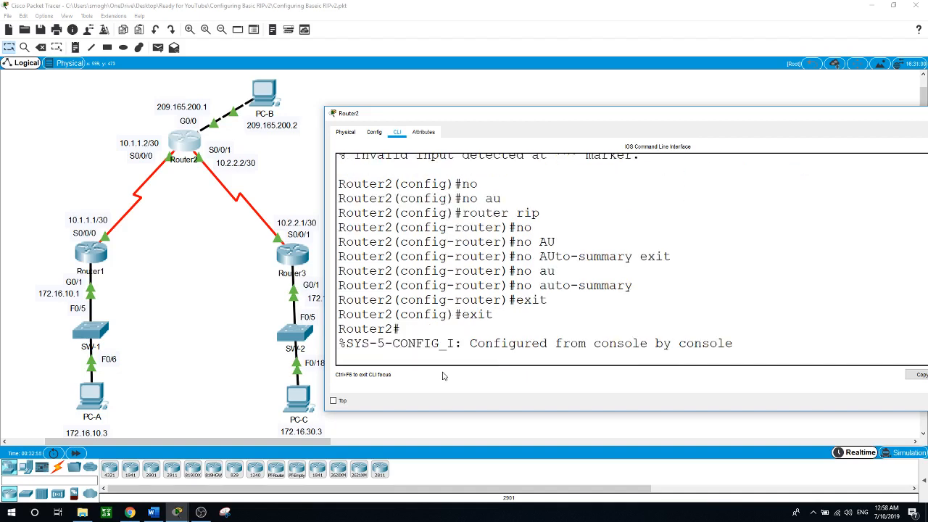
{"action": "key", "text": "Return"}
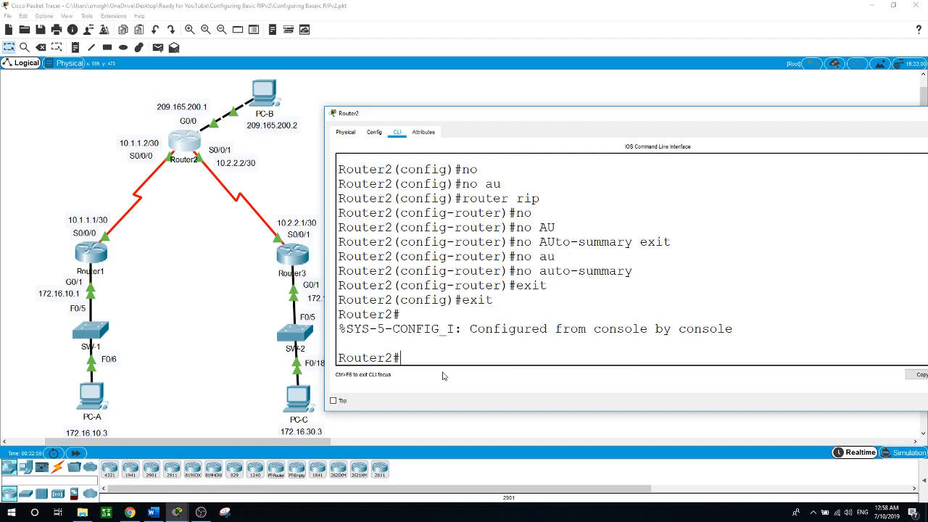
{"action": "type", "text": "clear ip route *"}
{"action": "key", "text": "Return"}
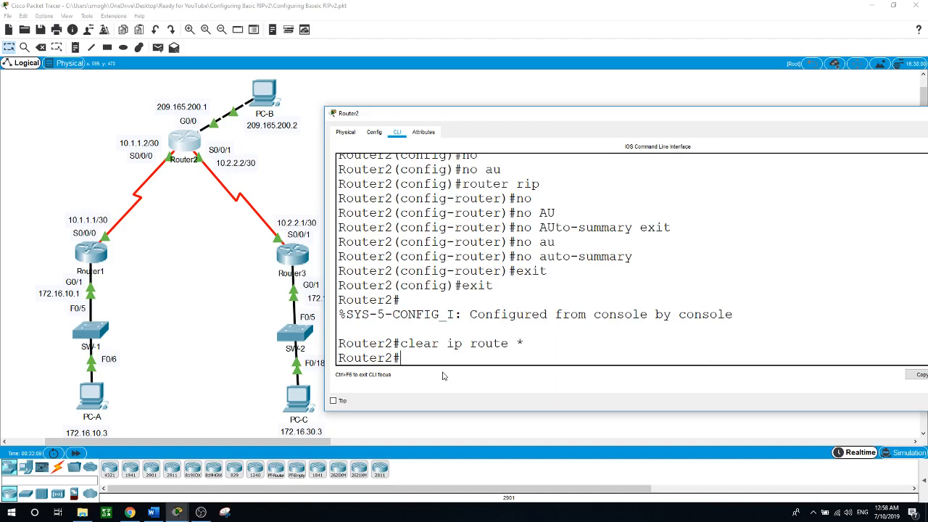
Open Router3's command line and disable automatic summarization with no auto-summary under router rip.
{"action": "left_click", "coordinate": [291, 254]}
{"action": "left_click_drag", "start_coordinate": [398, 357], "coordinate": [491, 358]}
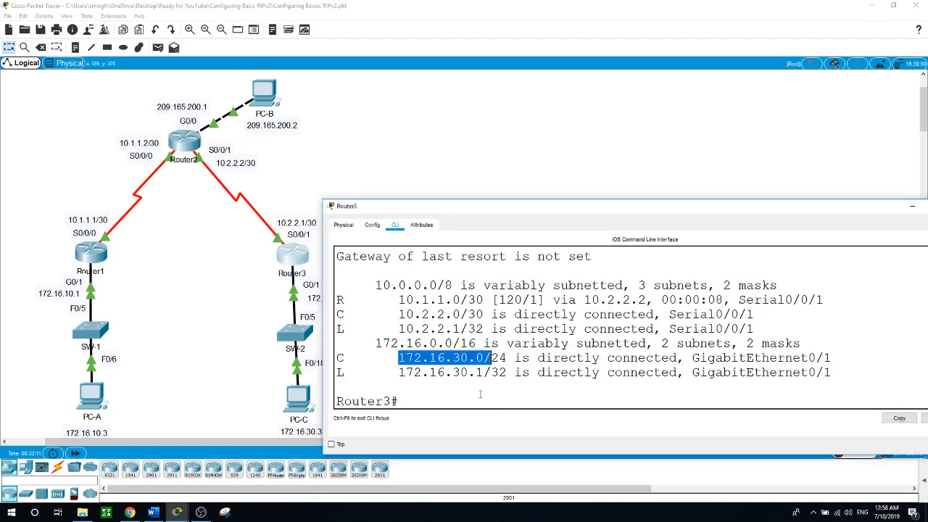
{"action": "left_click", "coordinate": [480, 394]}
{"action": "type", "text": "conf t"}
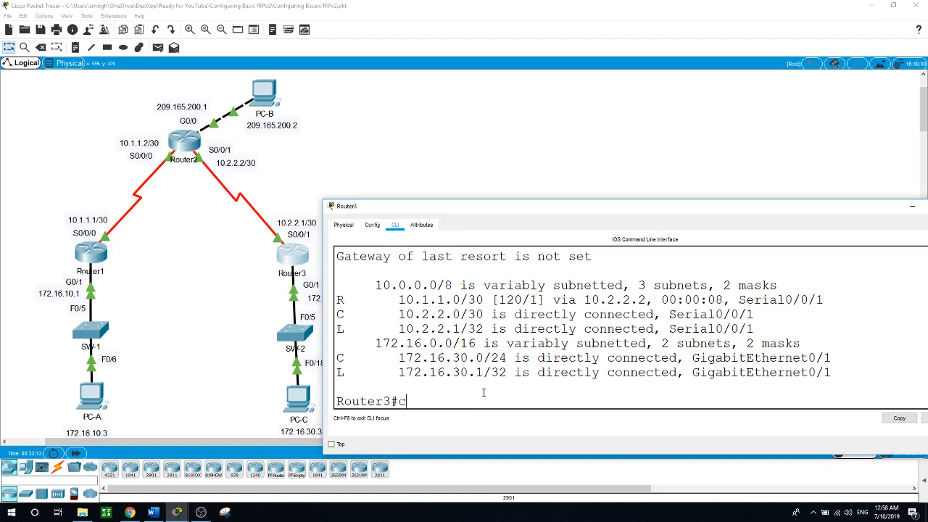
{"action": "key", "text": "Return"}
{"action": "type", "text": "router rip"}
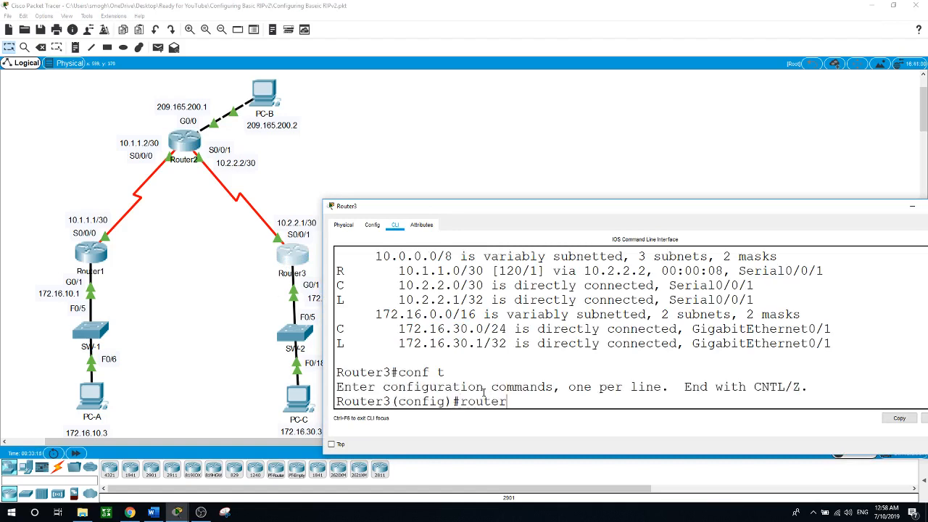
{"action": "key", "text": "Return"}
{"action": "type", "text": "no"}
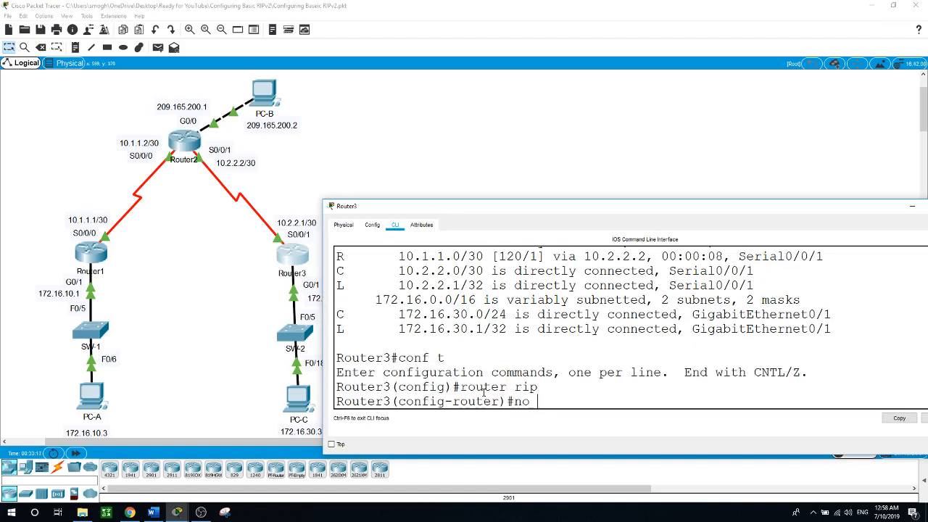
{"action": "type", "text": " au"}
{"action": "key", "text": "Tab"}
{"action": "key", "text": "Return"}
End Router3's configuration session and clear its routing table with clear ip route *.
{"action": "type", "text": "er3(config-router)#e"}
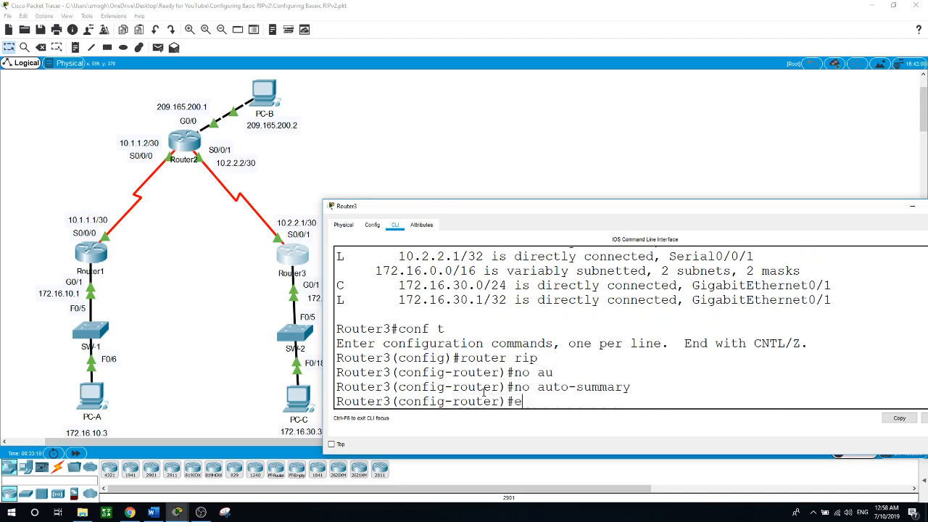
{"action": "type", "text": "nd"}
{"action": "key", "text": "Return"}
{"action": "type", "text": "coe"}
{"action": "key", "text": "Tab"}
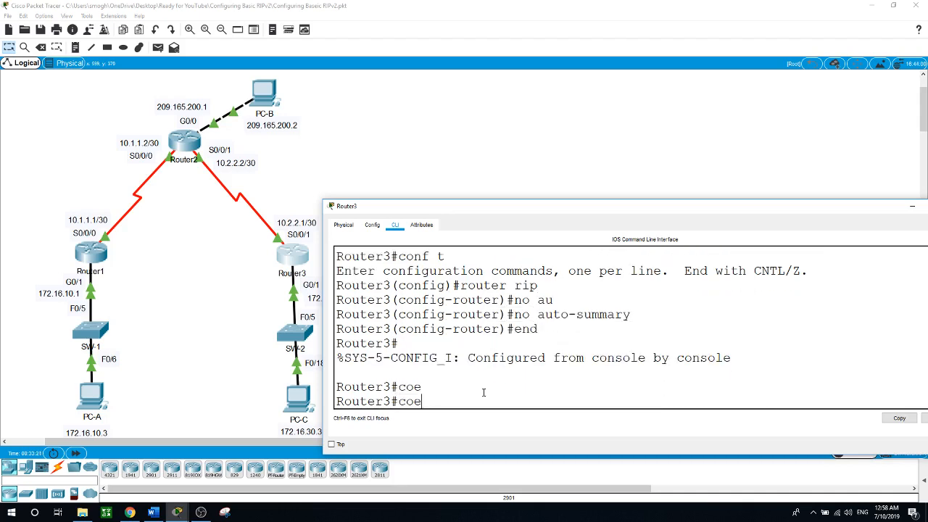
{"action": "key", "text": "BackSpace"}
{"action": "key", "text": "BackSpace"}
{"action": "type", "text": "le"}
{"action": "key", "text": "Tab"}
{"action": "type", "text": "ip rout"}
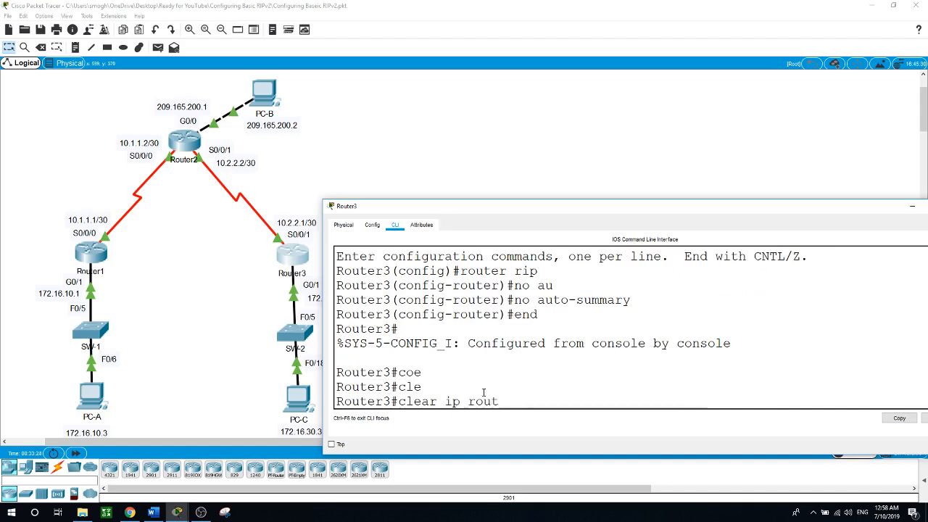
{"action": "key", "text": "Tab"}
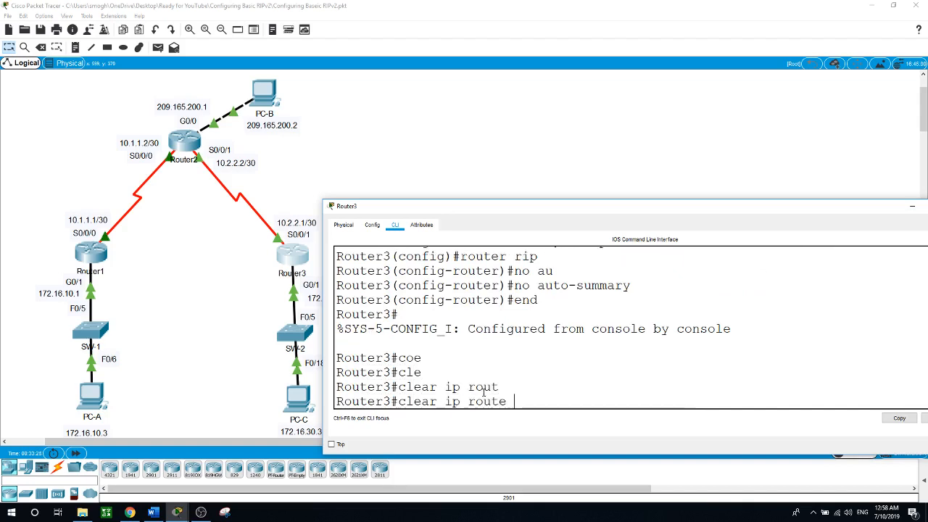
{"action": "type", "text": "*"}
{"action": "key", "text": "Return"}
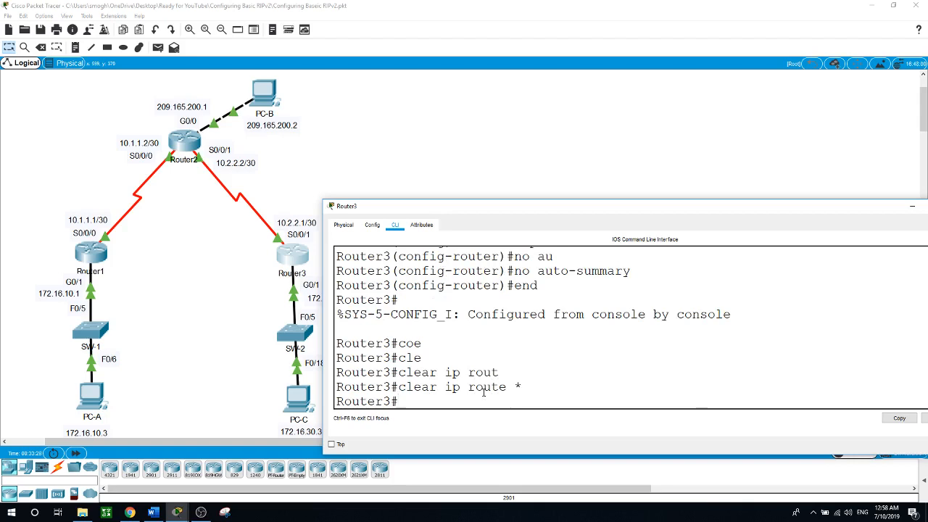
Display Router1's routing table with show ip route and examine its connected and RIP-learned subnets.
{"action": "left_click", "coordinate": [543, 147]}
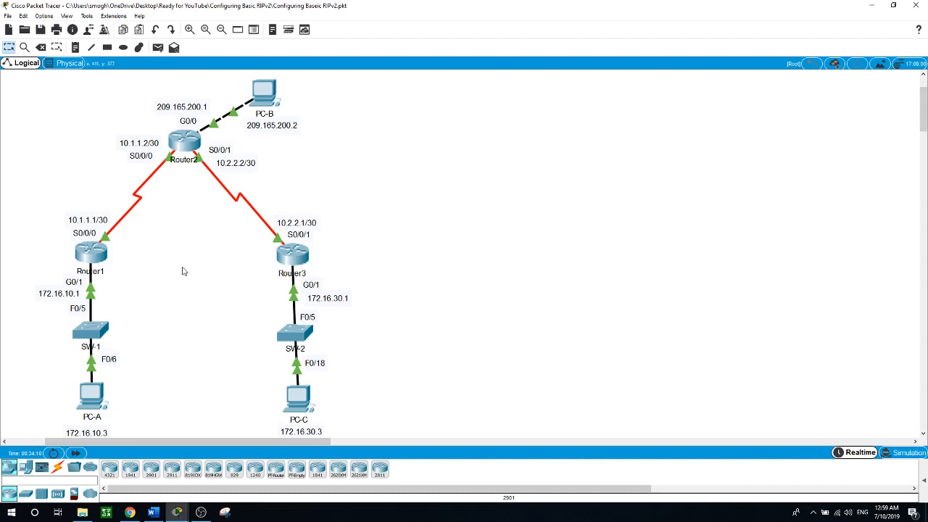
{"action": "left_click", "coordinate": [93, 252]}
{"action": "type", "text": "sh"}
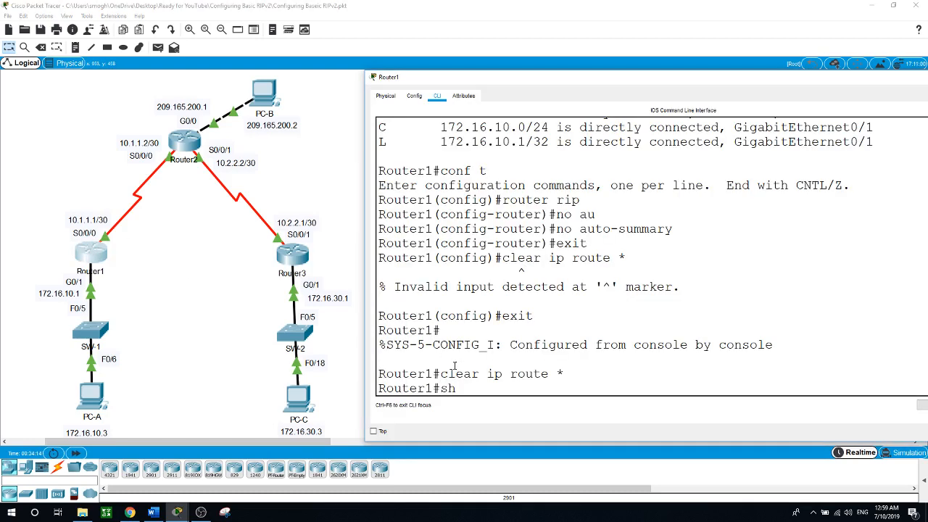
{"action": "type", "text": "ow ip rout"}
{"action": "key", "text": "Return"}
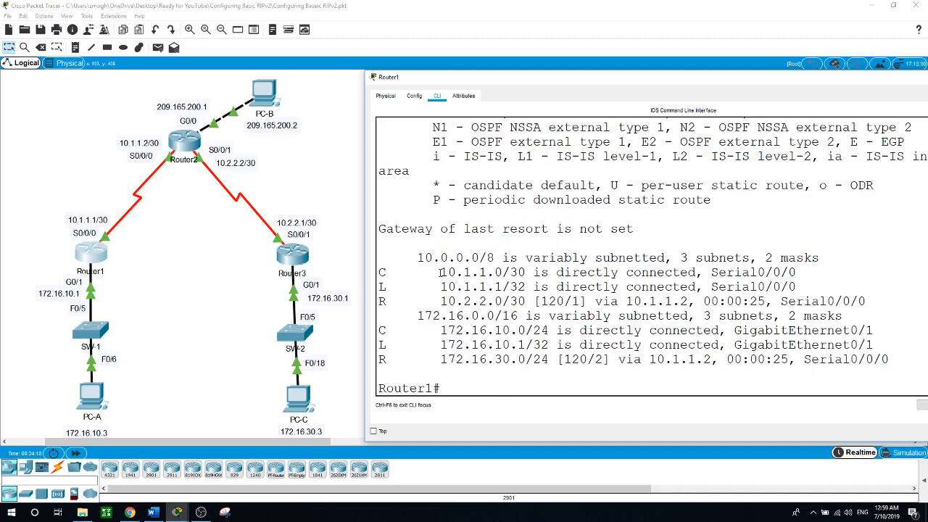
{"action": "left_click_drag", "start_coordinate": [440, 271], "coordinate": [496, 272]}
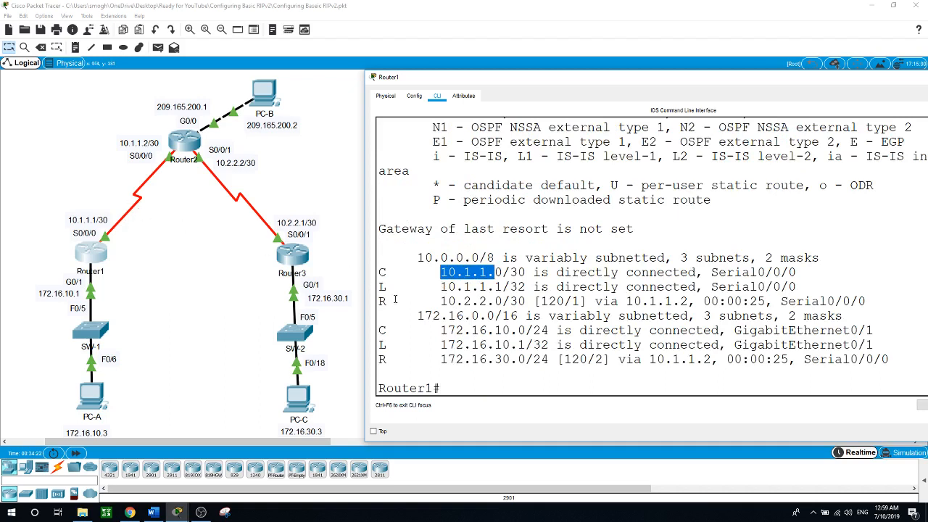
{"action": "left_click", "coordinate": [441, 301]}
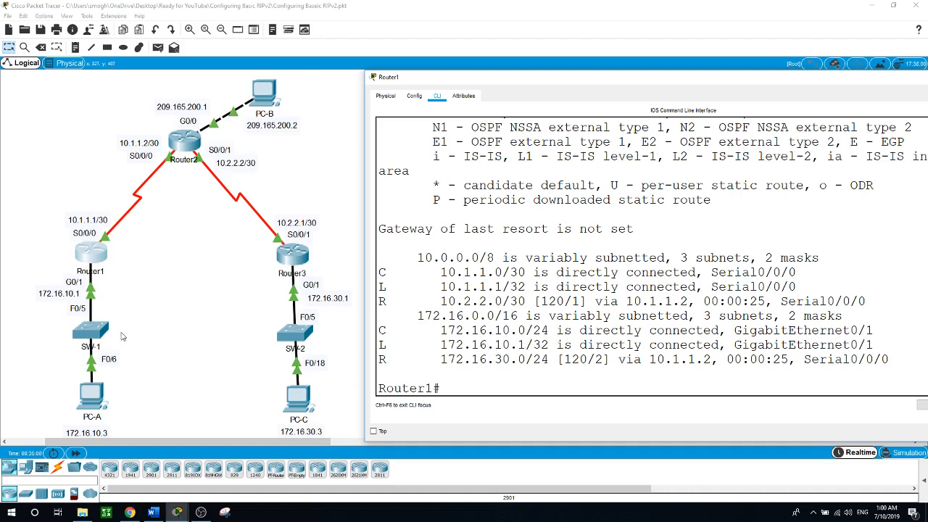
Display Router3's routing table with show ip route and enlarge its window to examine the subnets.
{"action": "left_click", "coordinate": [165, 334]}
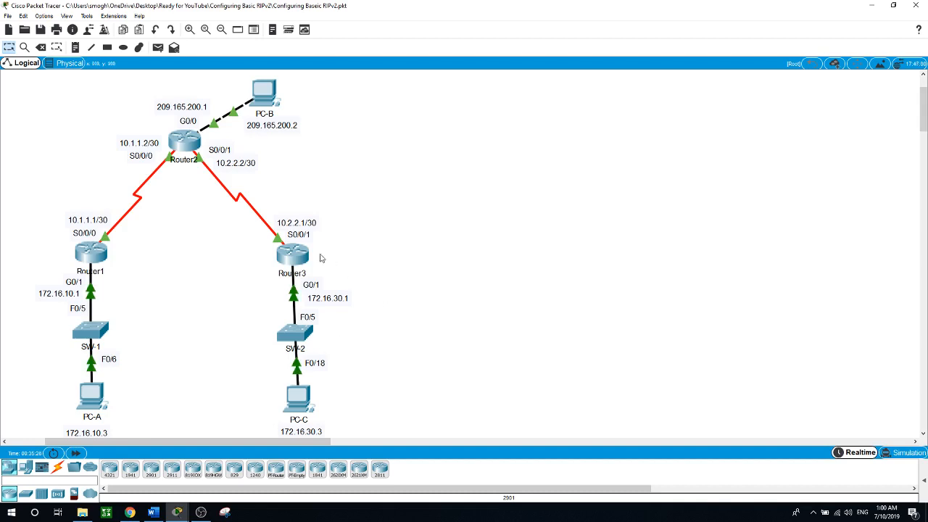
{"action": "left_click", "coordinate": [293, 254]}
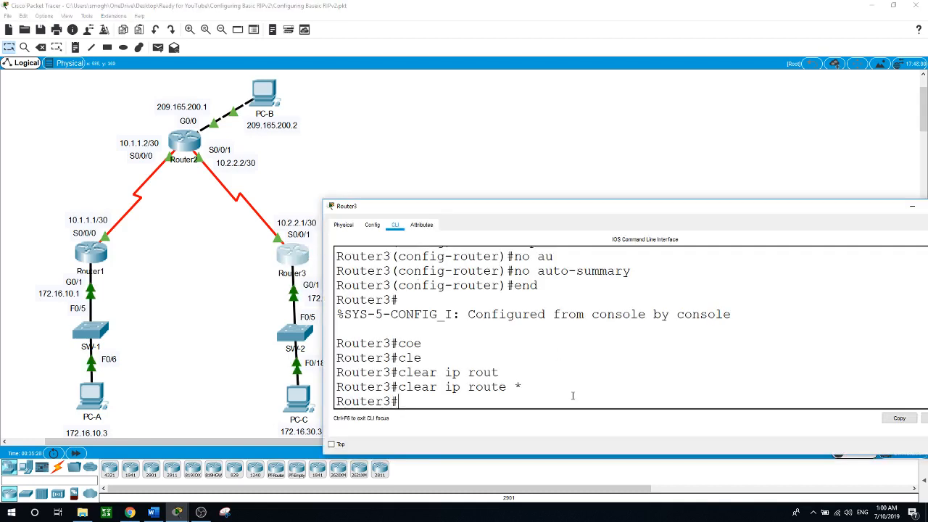
{"action": "type", "text": "show ip route"}
{"action": "key", "text": "Return"}
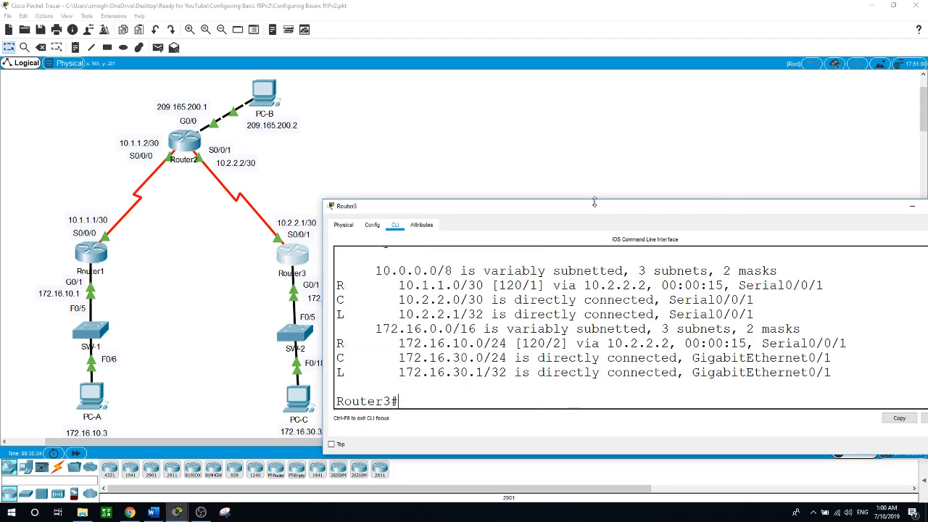
{"action": "left_click_drag", "start_coordinate": [598, 200], "coordinate": [592, 162]}
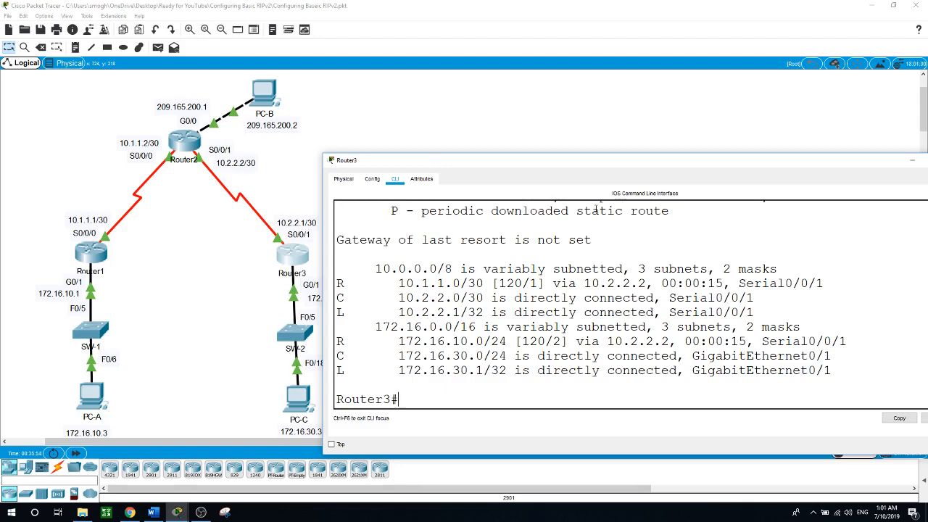
Turn on IP routing debugging and RIP debugging on Router2 with debug ip rout and debug ip rip.
{"action": "left_click", "coordinate": [467, 118]}
{"action": "left_click", "coordinate": [187, 149]}
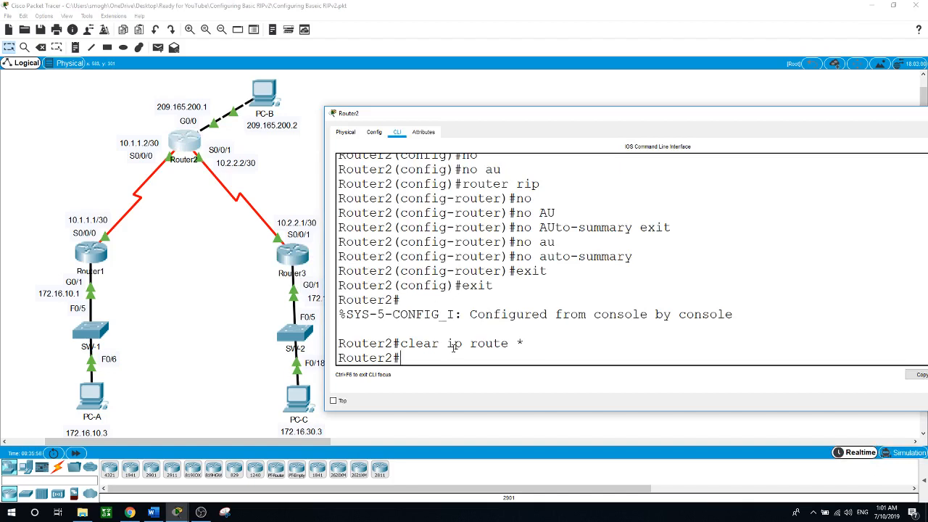
{"action": "type", "text": "debug ip rout"}
{"action": "key", "text": "Return"}
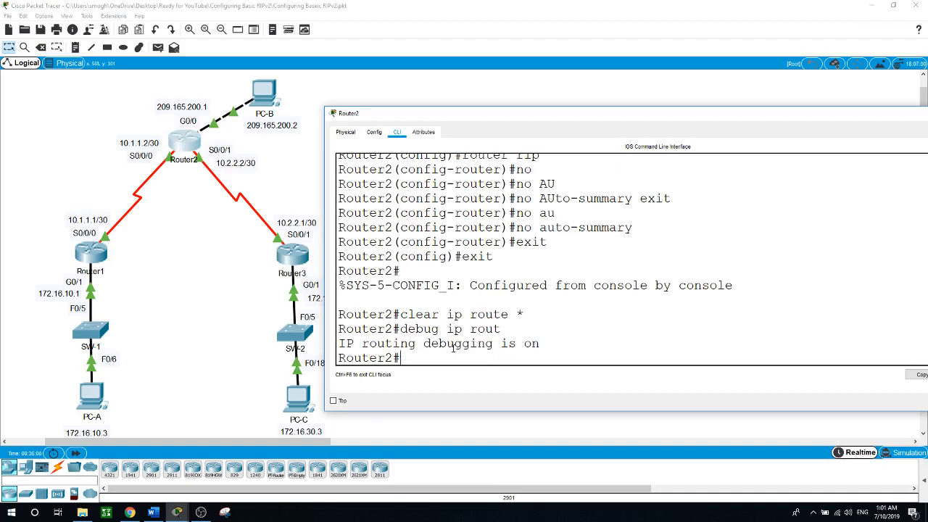
{"action": "type", "text": "d"}
{"action": "key", "text": "BackSpace"}
{"action": "key", "text": "Return"}
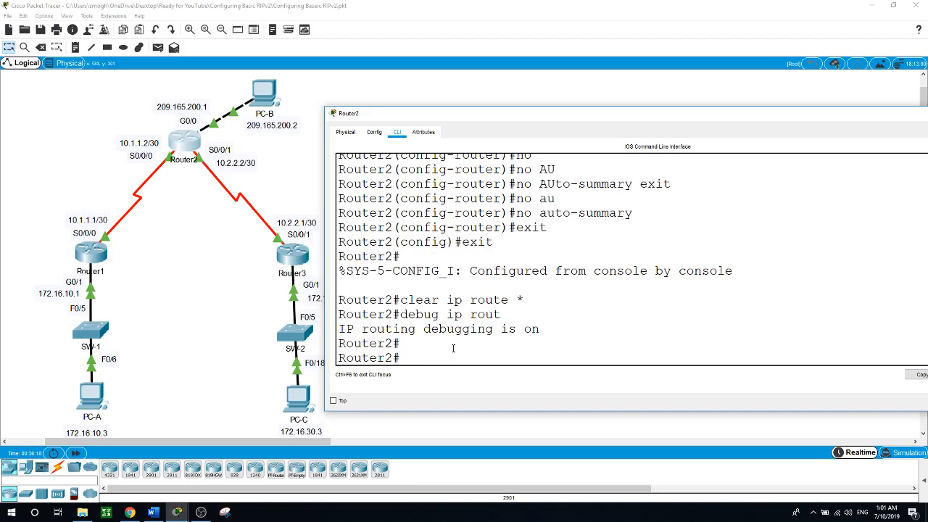
{"action": "key", "text": "Return"}
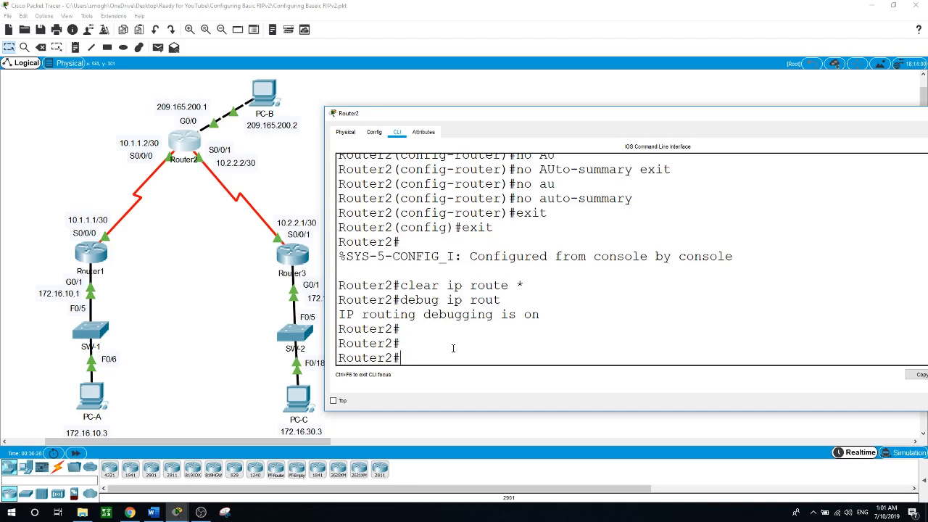
{"action": "type", "text": "debug ip rip"}
{"action": "key", "text": "Return"}
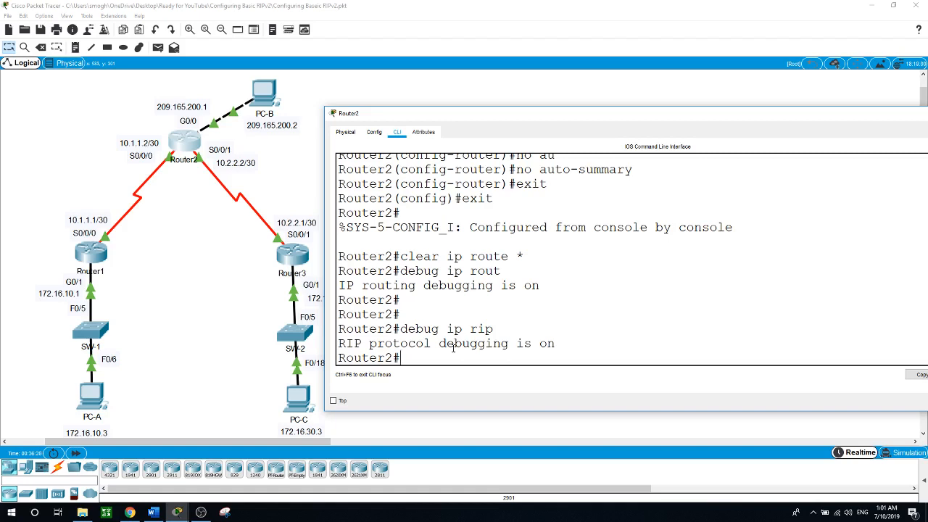
Examine the RIP updates sent and received in Router2's debug output, raising the window's upper edge to show more lines.
{"action": "key", "text": "Return"}
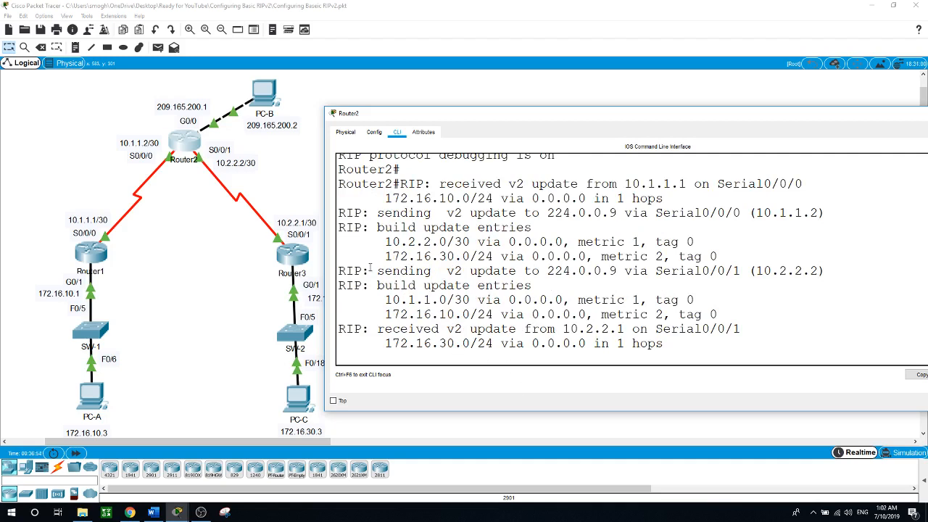
{"action": "left_click_drag", "start_coordinate": [377, 270], "coordinate": [416, 270]}
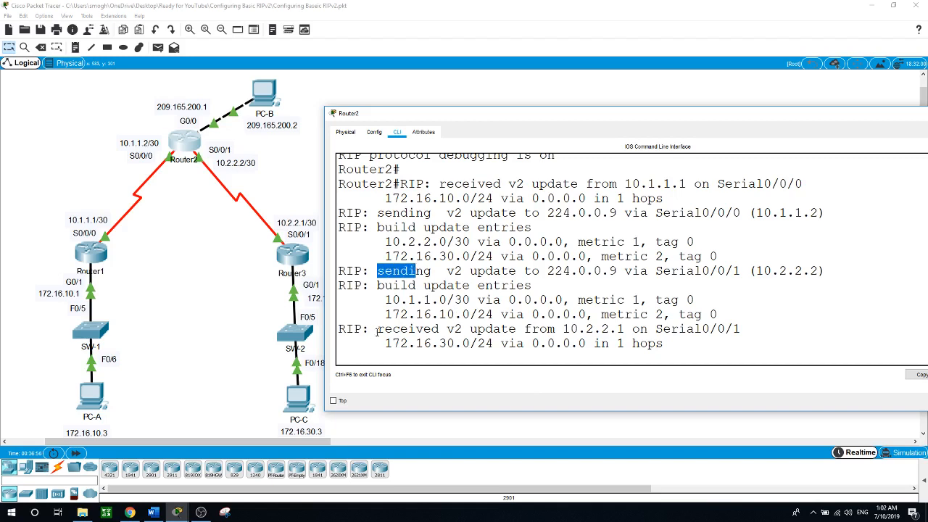
{"action": "left_click_drag", "start_coordinate": [377, 331], "coordinate": [455, 332]}
{"action": "left_click", "coordinate": [445, 360]}
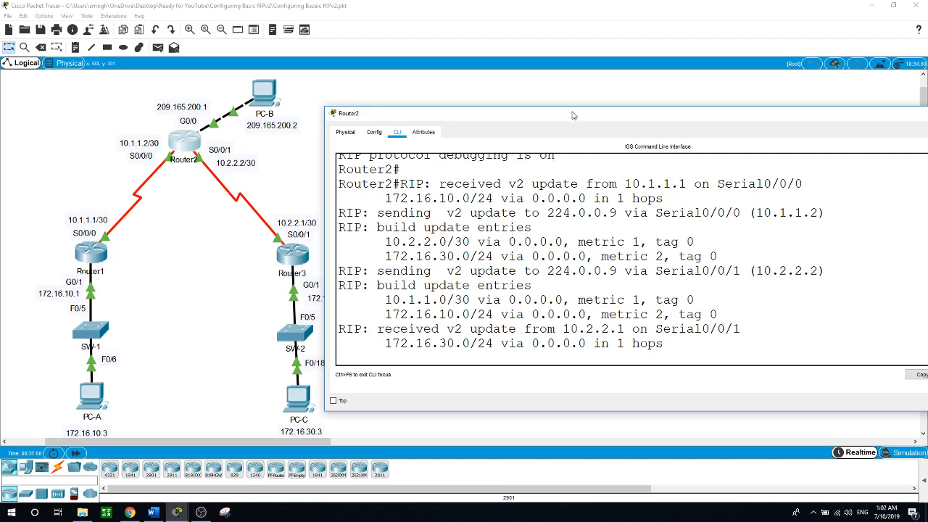
{"action": "left_click_drag", "start_coordinate": [574, 107], "coordinate": [574, 47]}
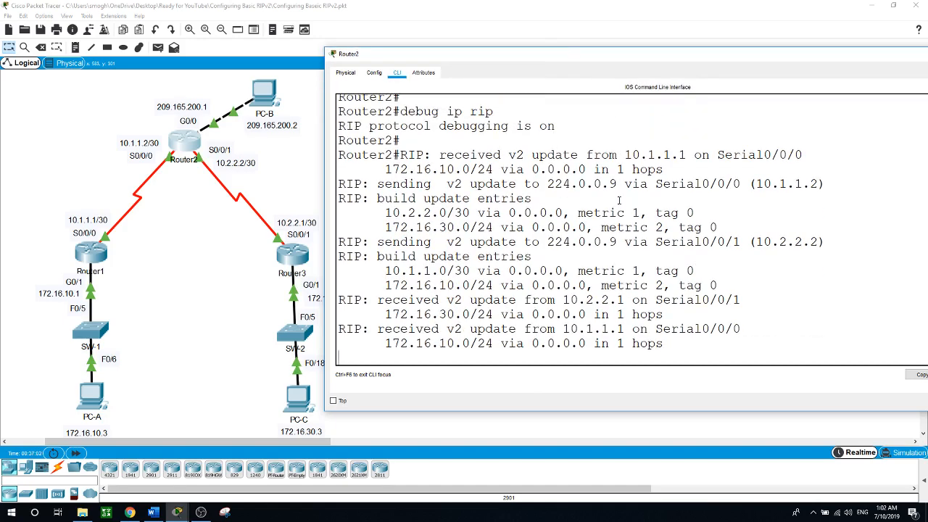
Turn off all debugging on Router2 with u all and return to the topology.
{"action": "key", "text": "Return"}
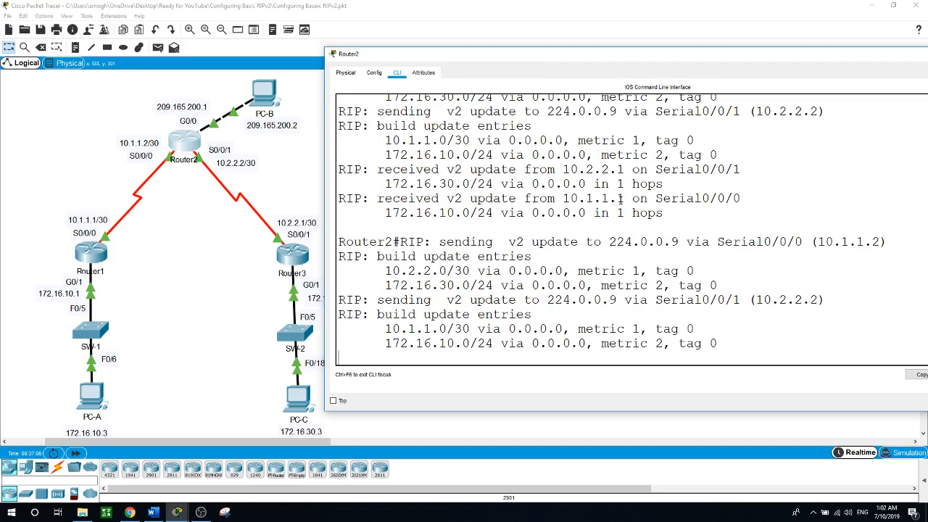
{"action": "type", "text": "u all"}
{"action": "key", "text": "Return"}
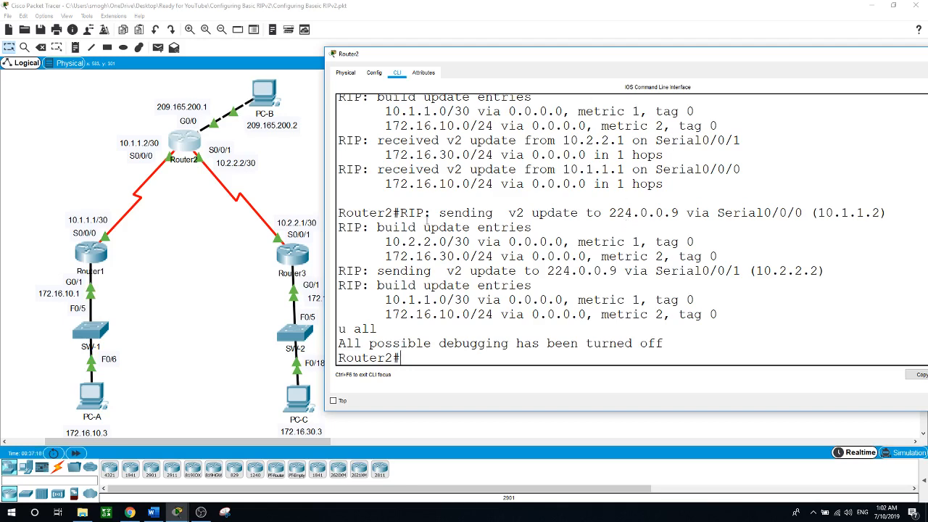
{"action": "left_click", "coordinate": [312, 158]}
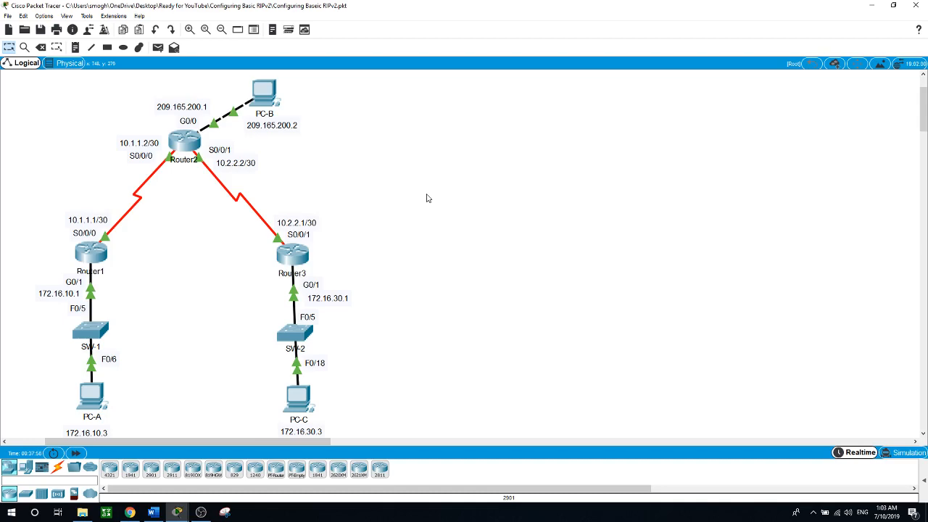
Reopen Router2's command line and enter global configuration mode with conf t.
{"action": "left_click", "coordinate": [184, 142]}
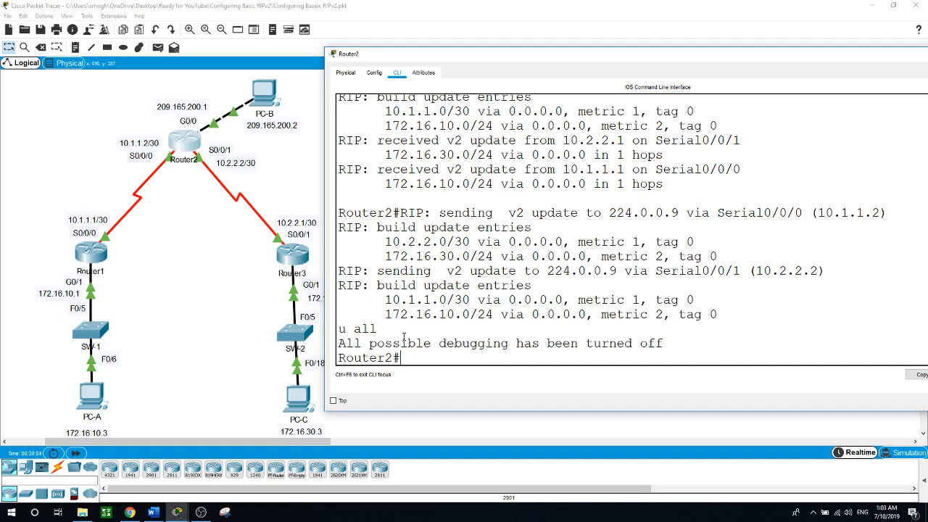
{"action": "type", "text": "router rip"}
{"action": "key", "text": "Return"}
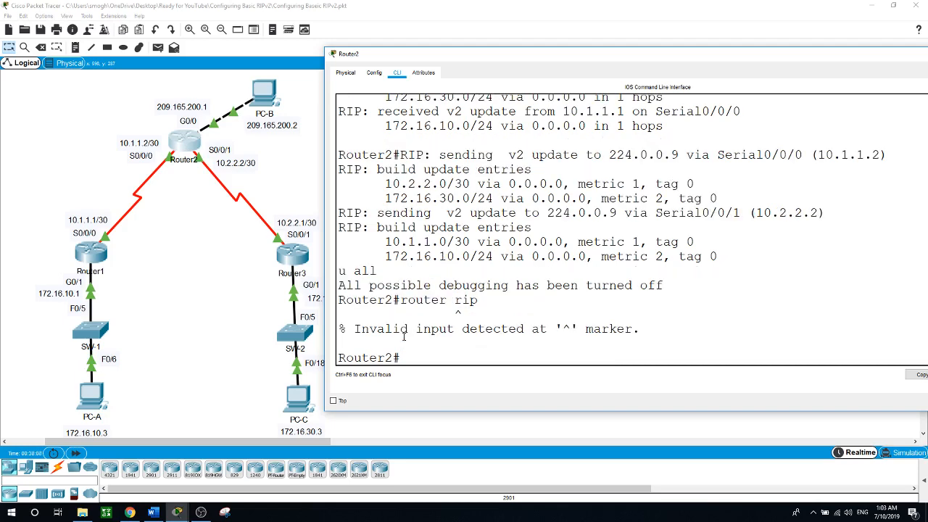
{"action": "type", "text": "conf t"}
{"action": "key", "text": "Return"}
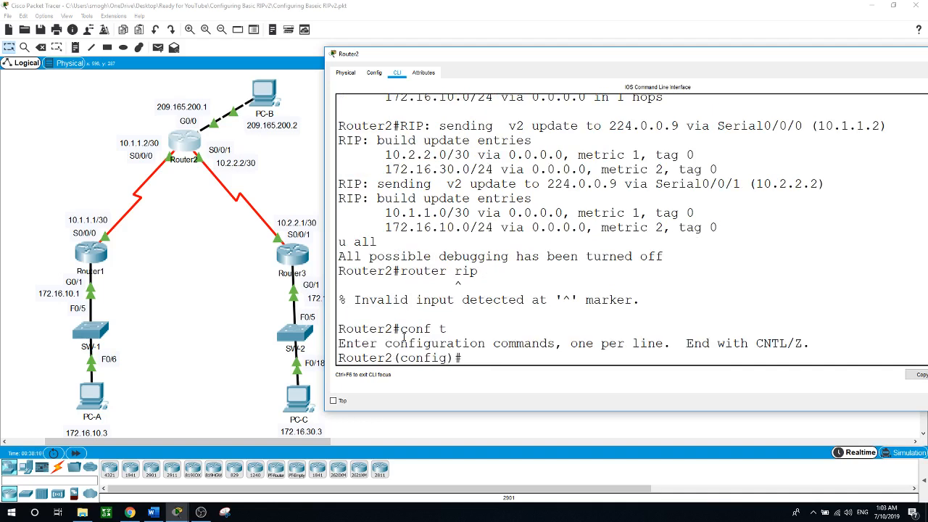
{"action": "type", "text": "router rip"}
{"action": "key", "text": "Return"}
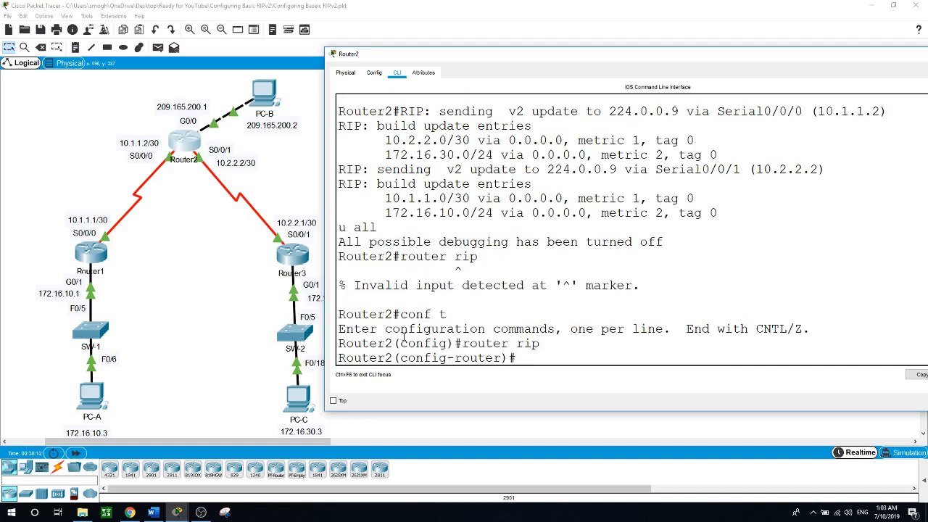
{"action": "type", "text": "de"}
{"action": "key", "text": "Tab"}
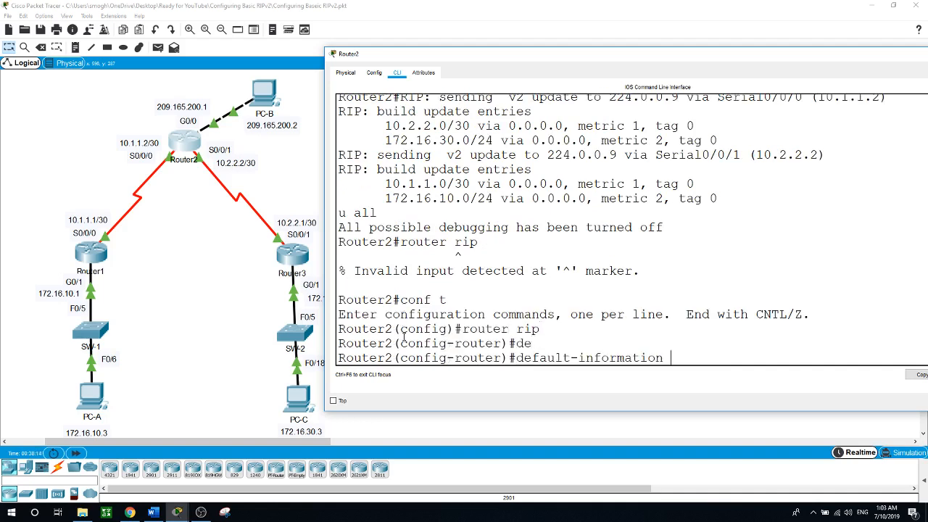
{"action": "key", "text": "BackSpace"}
{"action": "key", "text": "BackSpace"}
{"action": "key", "text": "BackSpace"}
{"action": "key", "text": "BackSpace"}
{"action": "key", "text": "BackSpace"}
{"action": "key", "text": "BackSpace"}
{"action": "key", "text": "BackSpace"}
{"action": "key", "text": "BackSpace"}
{"action": "key", "text": "BackSpace"}
{"action": "key", "text": "BackSpace"}
{"action": "key", "text": "BackSpace"}
{"action": "key", "text": "BackSpace"}
{"action": "key", "text": "BackSpace"}
{"action": "key", "text": "BackSpace"}
{"action": "key", "text": "BackSpace"}
{"action": "key", "text": "BackSpace"}
{"action": "key", "text": "BackSpace"}
{"action": "key", "text": "BackSpace"}
{"action": "key", "text": "BackSpace"}
{"action": "key", "text": "BackSpace"}
{"action": "type", "text": "exs"}
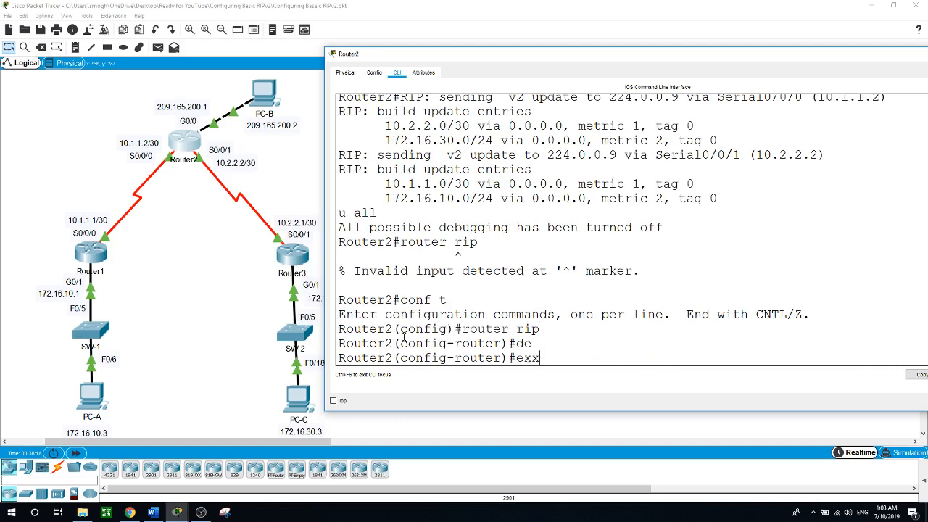
{"action": "key", "text": "BackSpace"}
{"action": "type", "text": "it"}
{"action": "key", "text": "Return"}
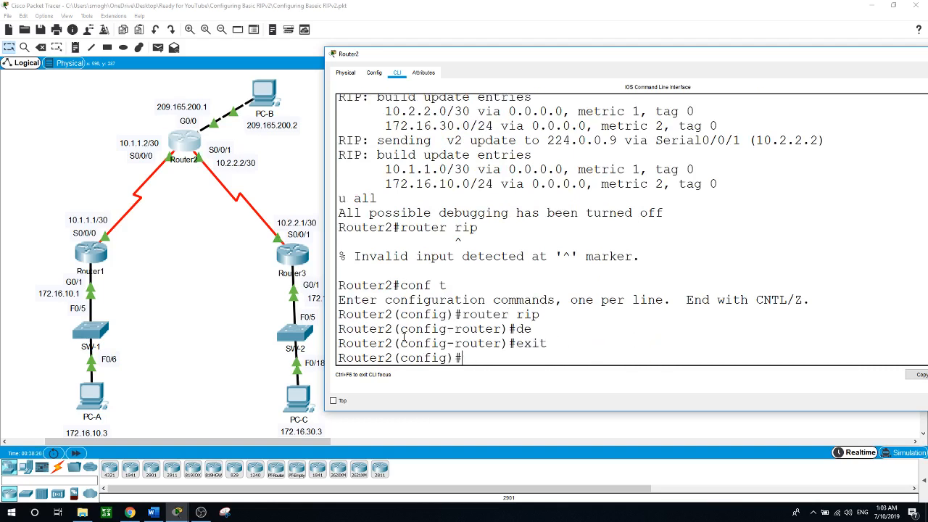
Add a static default route on Router2 with ip route 0.0.0.0 0.0.0.0 209.165.200.2.
{"action": "type", "text": "ip route 0.0.0.0 0.0.0.0"}
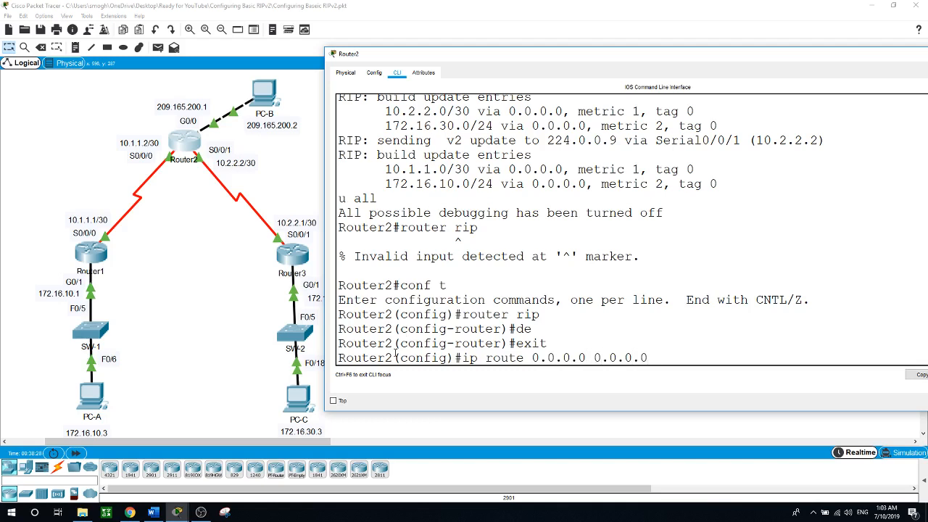
{"action": "type", "text": " 20"}
{"action": "type", "text": "9."}
{"action": "type", "text": "165"}
{"action": "type", "text": "."}
{"action": "type", "text": "22.2"}
{"action": "key", "text": "BackSpace"}
{"action": "key", "text": "BackSpace"}
{"action": "key", "text": "BackSpace"}
{"action": "type", "text": "00.0"}
{"action": "key", "text": "BackSpace"}
{"action": "type", "text": "2"}
{"action": "key", "text": "Return"}
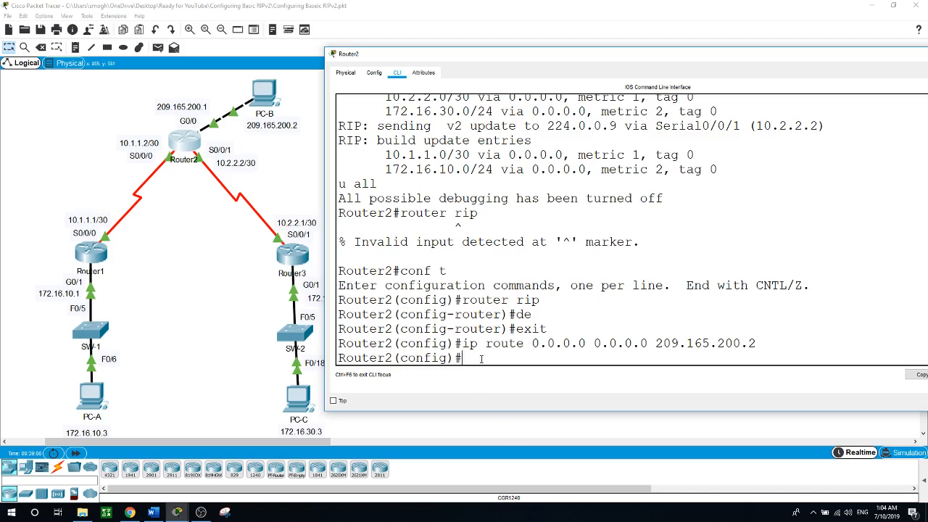
Advertise the default route through RIP on Router2 with router rip and default-information originate.
{"action": "type", "text": "router rip"}
{"action": "key", "text": "Return"}
{"action": "type", "text": "de"}
{"action": "key", "text": "Tab"}
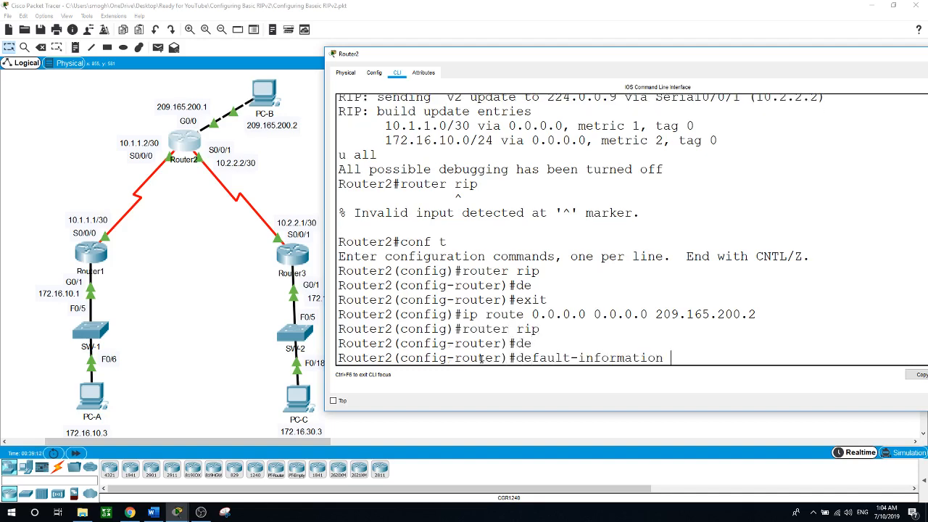
{"action": "type", "text": "or"}
{"action": "key", "text": "Tab"}
{"action": "key", "text": "Return"}
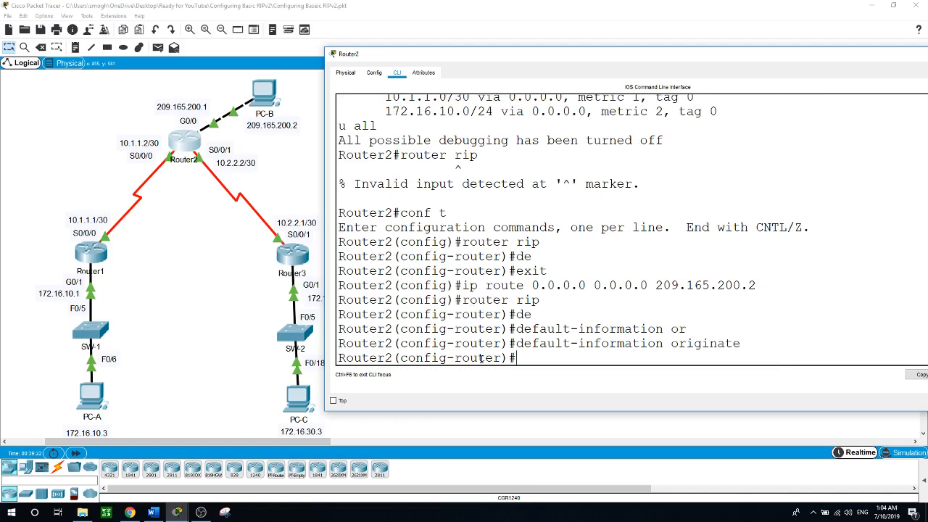
Display Router1's routing table with show ip route and examine the RIP-learned default route.
{"action": "left_click", "coordinate": [103, 308]}
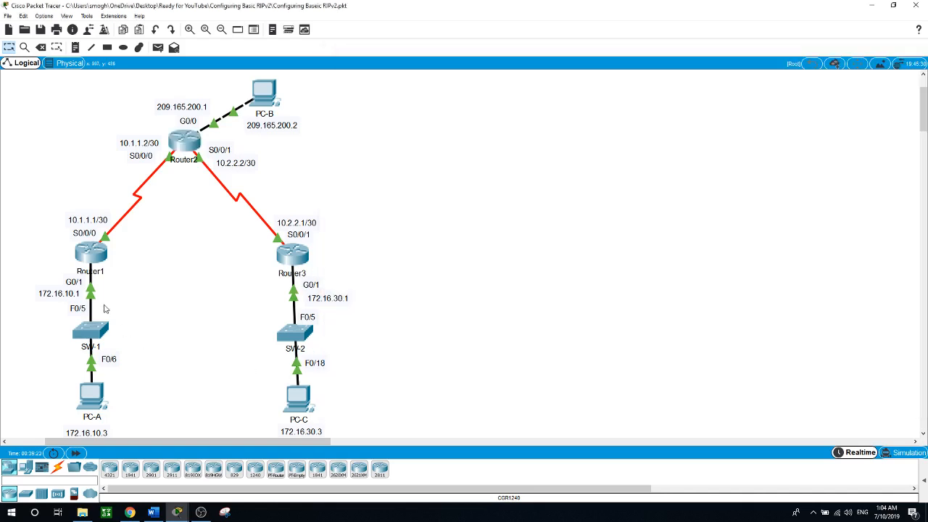
{"action": "left_click", "coordinate": [88, 254]}
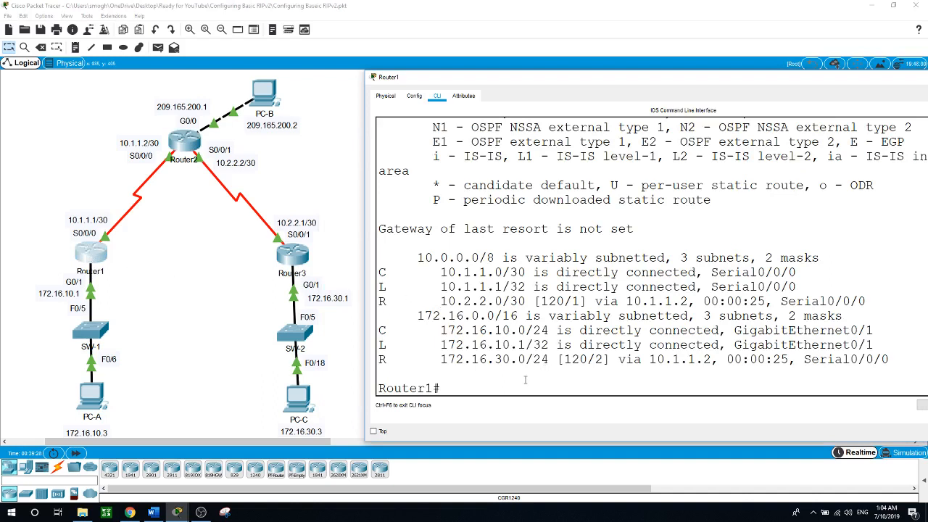
{"action": "type", "text": "show ip route"}
{"action": "key", "text": "Return"}
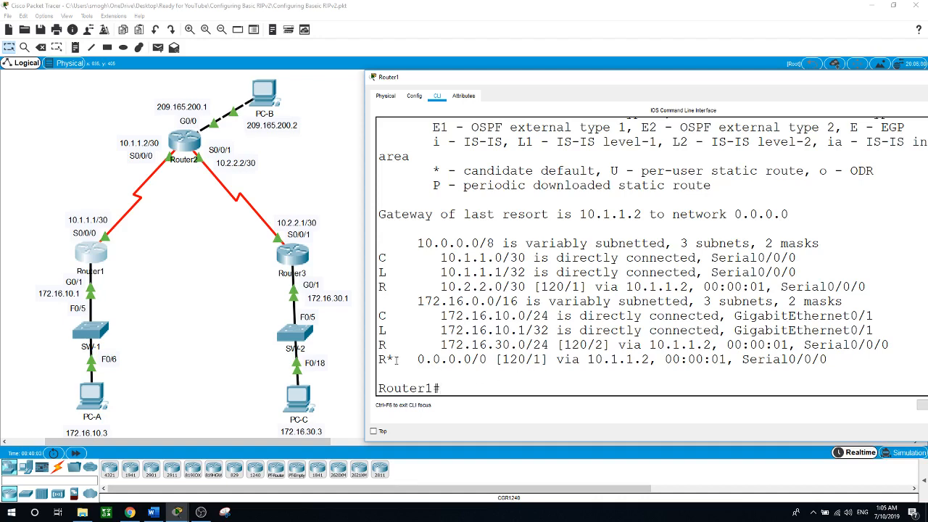
{"action": "left_click_drag", "start_coordinate": [396, 361], "coordinate": [678, 364]}
{"action": "left_click", "coordinate": [651, 389]}
{"action": "left_click", "coordinate": [235, 355]}
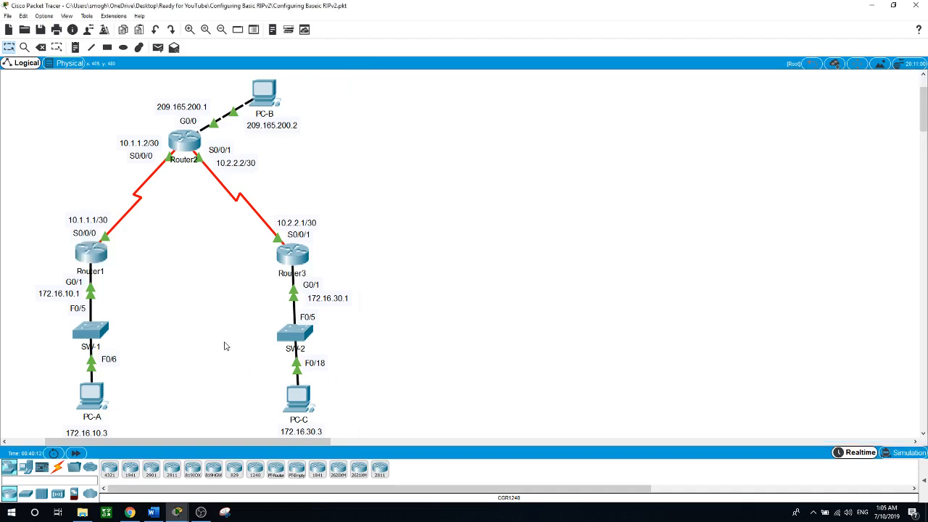
Return to Router2 and exit RIP and global configuration modes to the privileged prompt.
{"action": "left_click", "coordinate": [192, 148]}
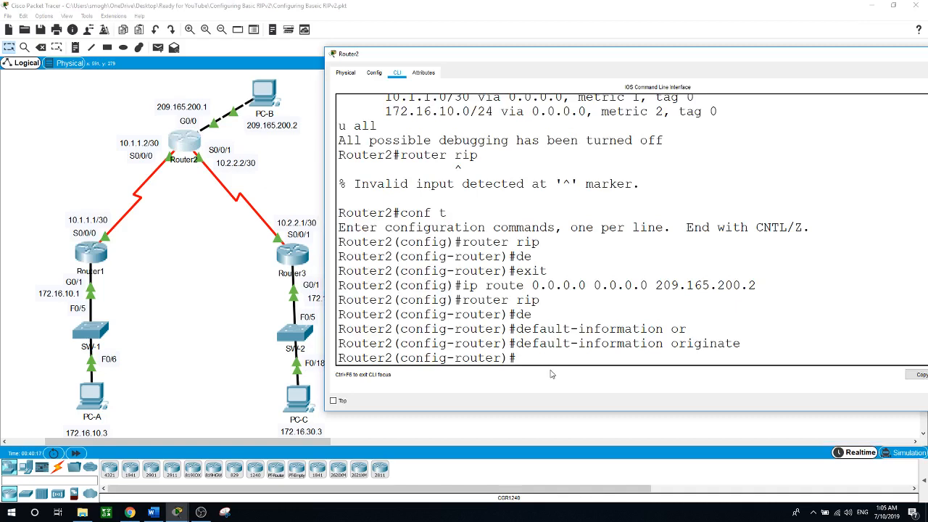
{"action": "type", "text": "exit"}
{"action": "key", "text": "Return"}
{"action": "type", "text": "er2(config)#e"}
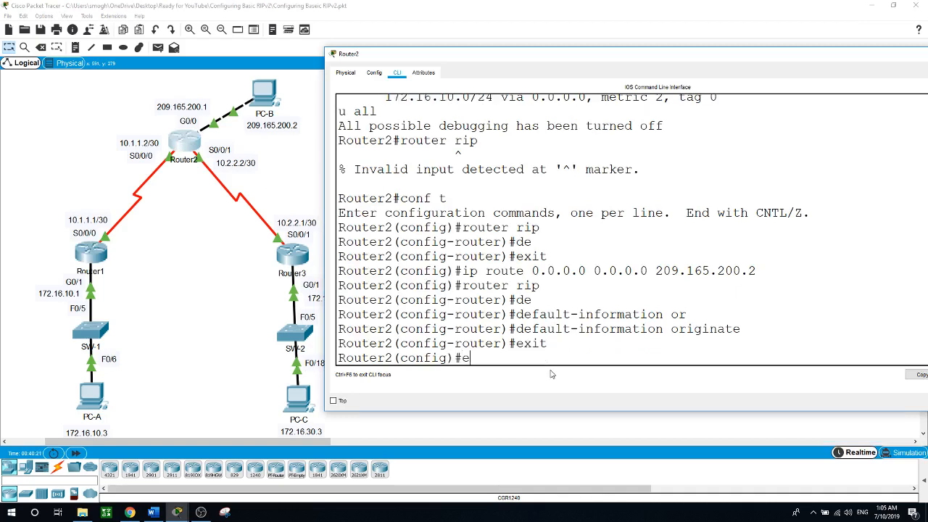
{"action": "type", "text": "xit"}
{"action": "key", "text": "Return"}
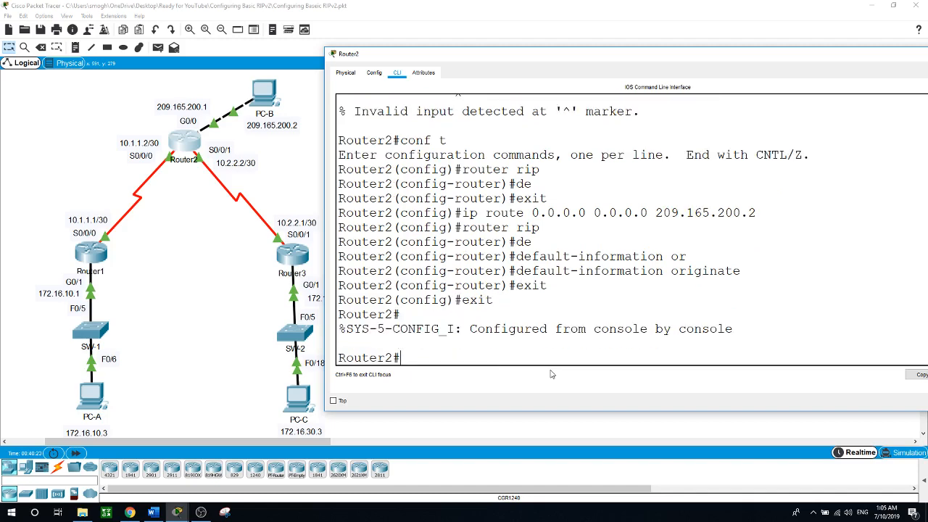
Display Router2's full routing table with show ip route and examine its static default route.
{"action": "type", "text": "show ip route"}
{"action": "key", "text": "Return"}
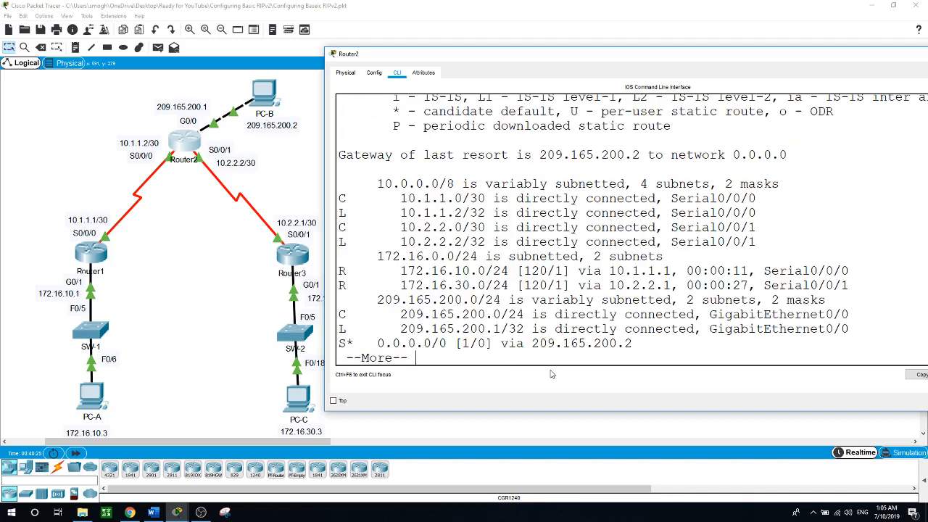
{"action": "key", "text": "space"}
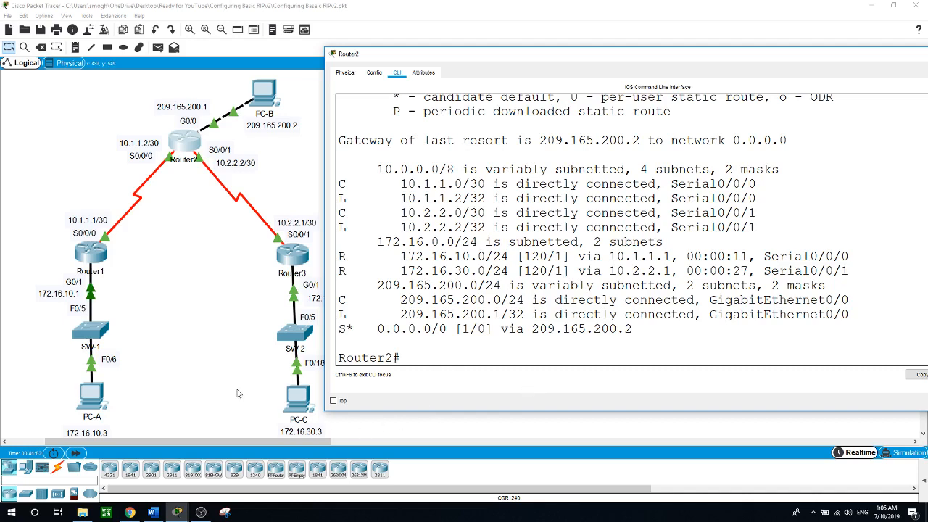
{"action": "left_click", "coordinate": [239, 393]}
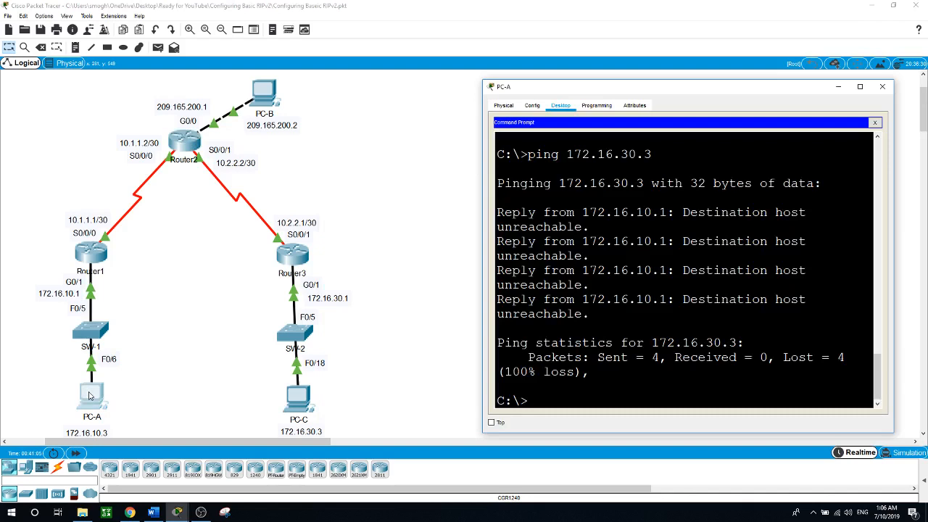
Test connectivity from PC-A to PC-B with ping 209.165.200.2.
{"action": "left_click", "coordinate": [89, 395]}
{"action": "type", "text": "ping 20"}
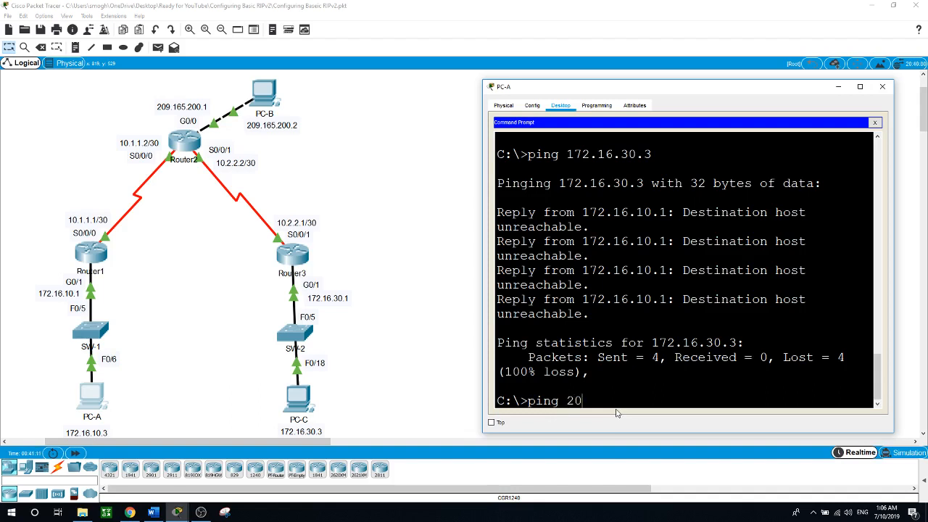
{"action": "type", "text": "9.165.200.2"}
{"action": "key", "text": "Return"}
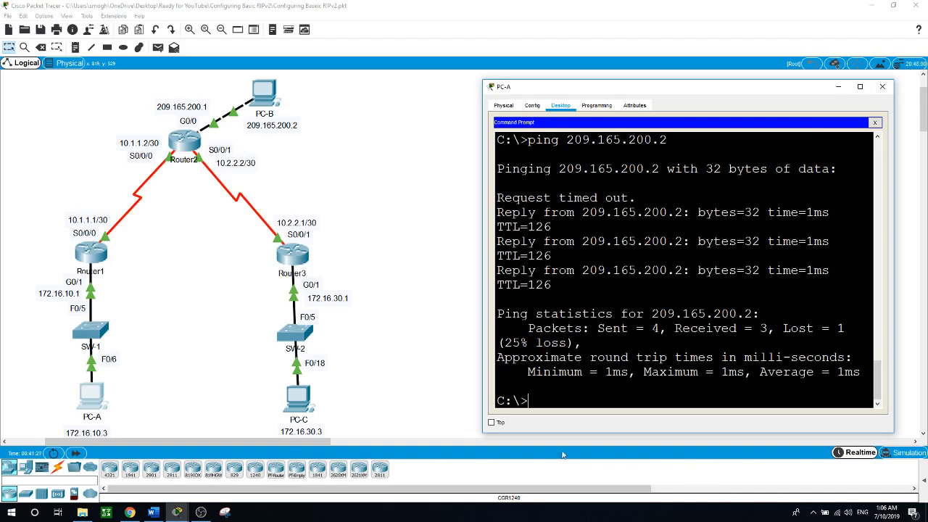
Test connectivity from PC-C to PC-B with ping 209.165.200.2 and return to the topology.
{"action": "left_click", "coordinate": [293, 403]}
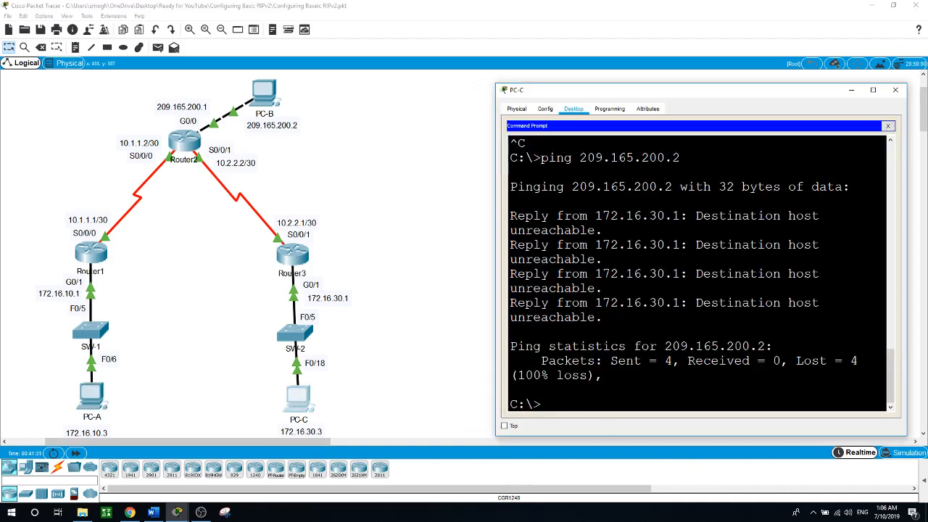
{"action": "type", "text": "ping 209.165.200.2"}
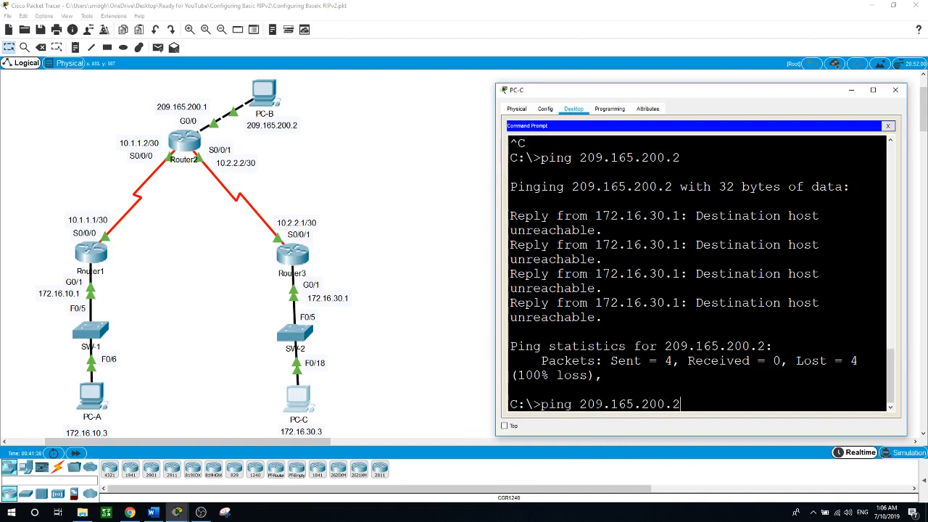
{"action": "key", "text": "Return"}
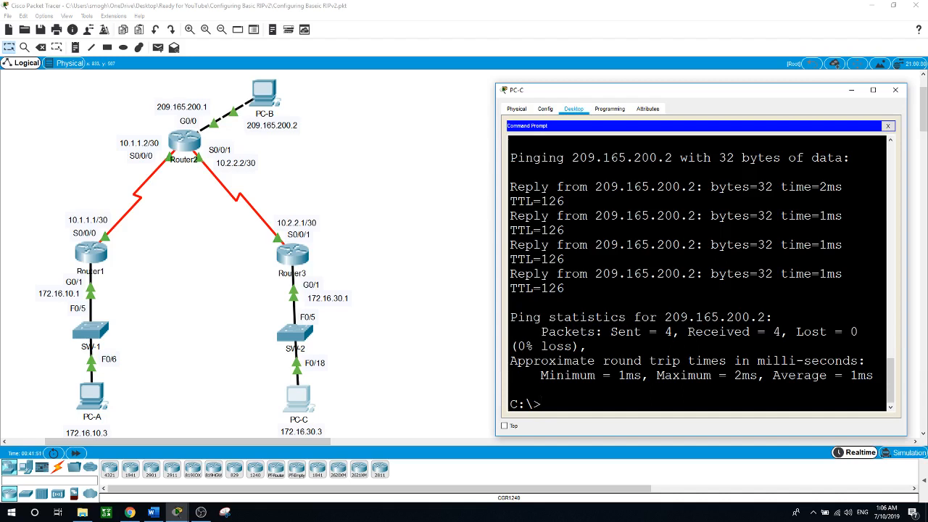
{"action": "left_click", "coordinate": [425, 369]}
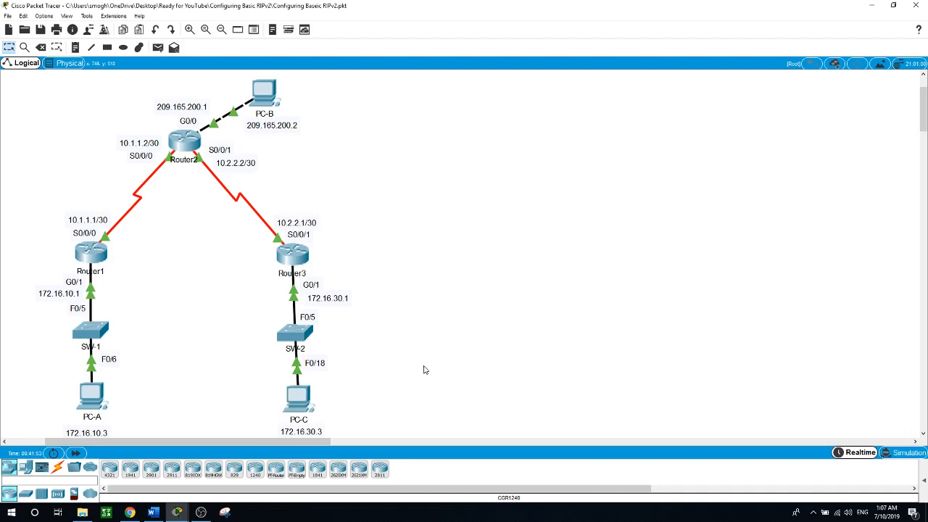
Test connectivity from PC-A to PC-C with ping 172.16.30.3.
{"action": "left_click", "coordinate": [91, 397]}
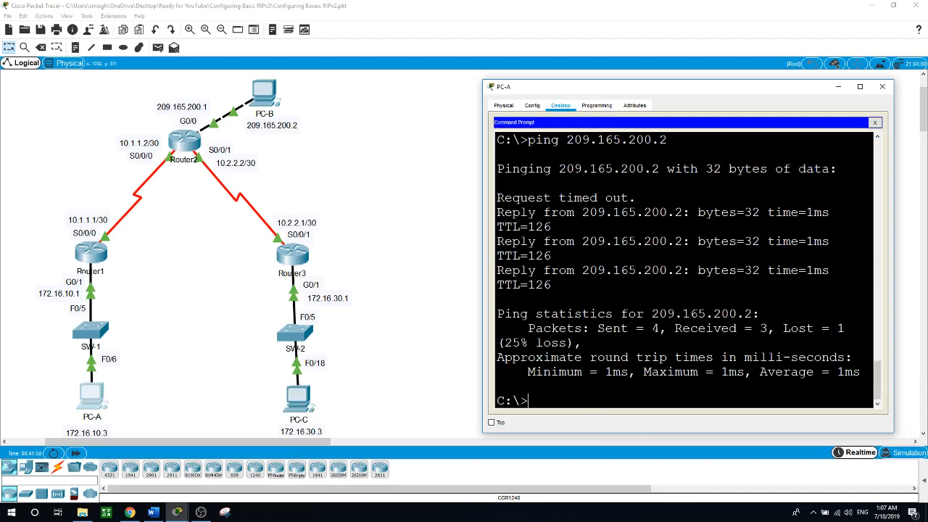
{"action": "type", "text": "ping 172.16.30.3"}
{"action": "key", "text": "Return"}
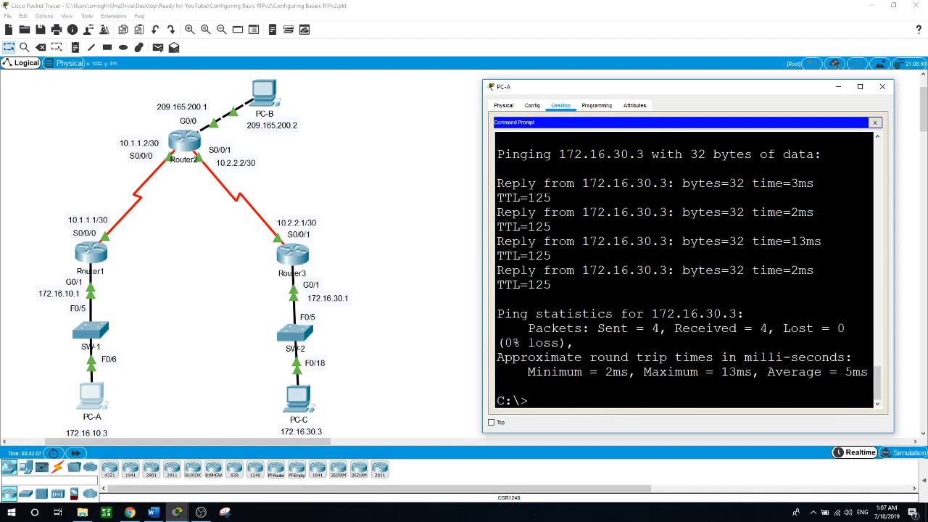
Test connectivity from PC-C to PC-A with ping 172.16.10.3 and return to the topology.
{"action": "left_click", "coordinate": [307, 405]}
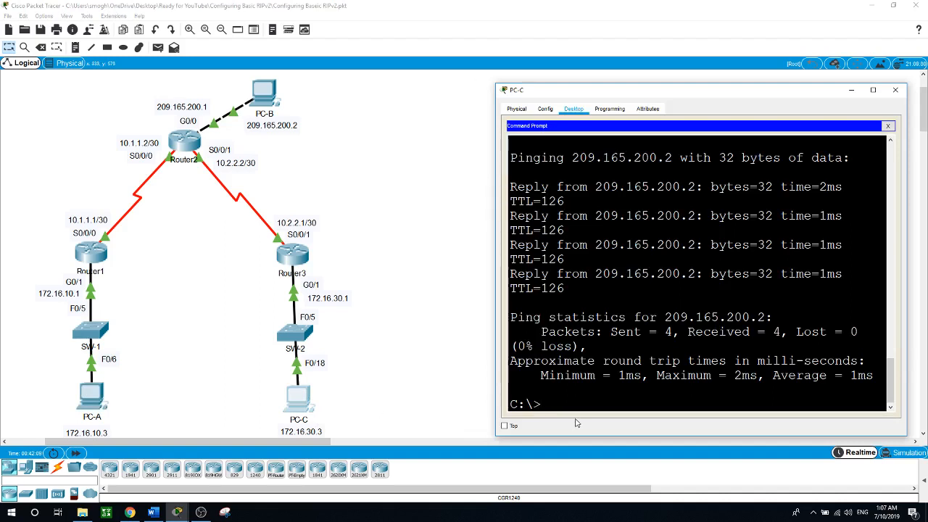
{"action": "type", "text": "ping 172.16."}
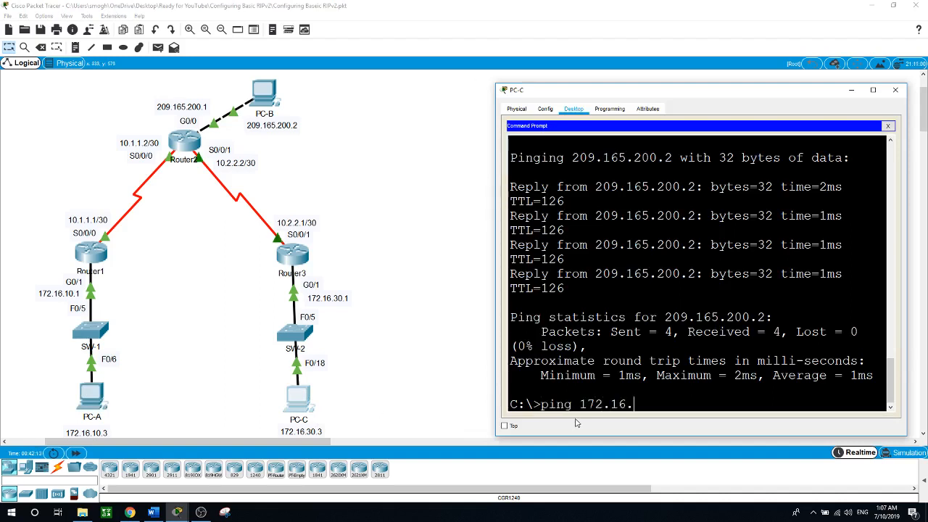
{"action": "type", "text": "10.3"}
{"action": "key", "text": "Return"}
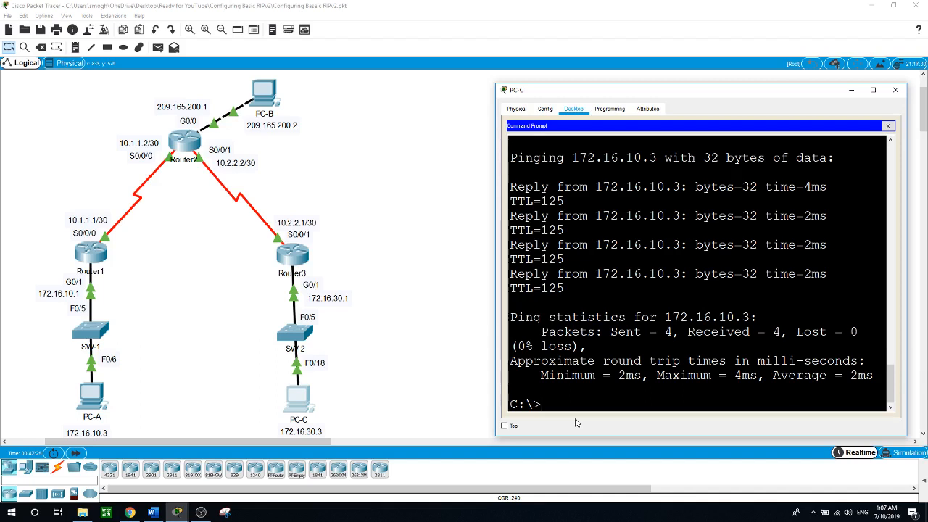
{"action": "left_click", "coordinate": [435, 395]}
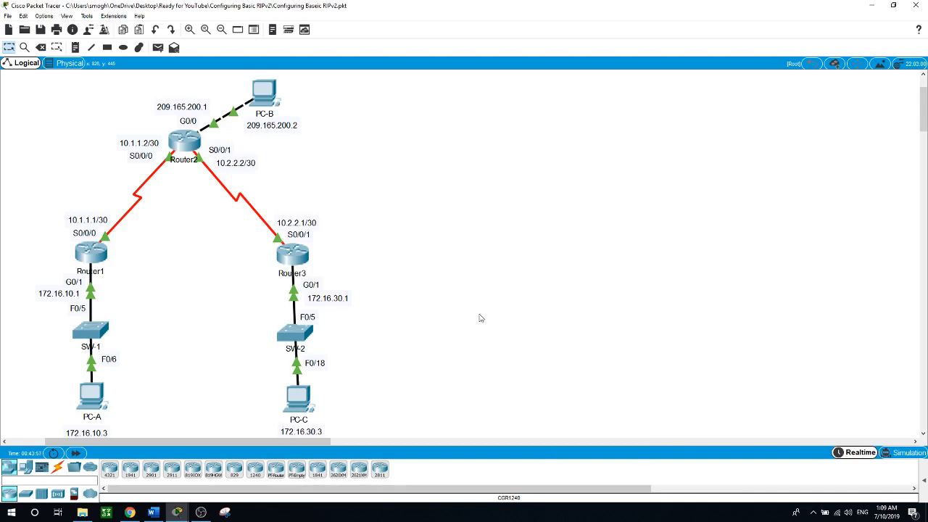
{"action": "left_click", "coordinate": [201, 512]}
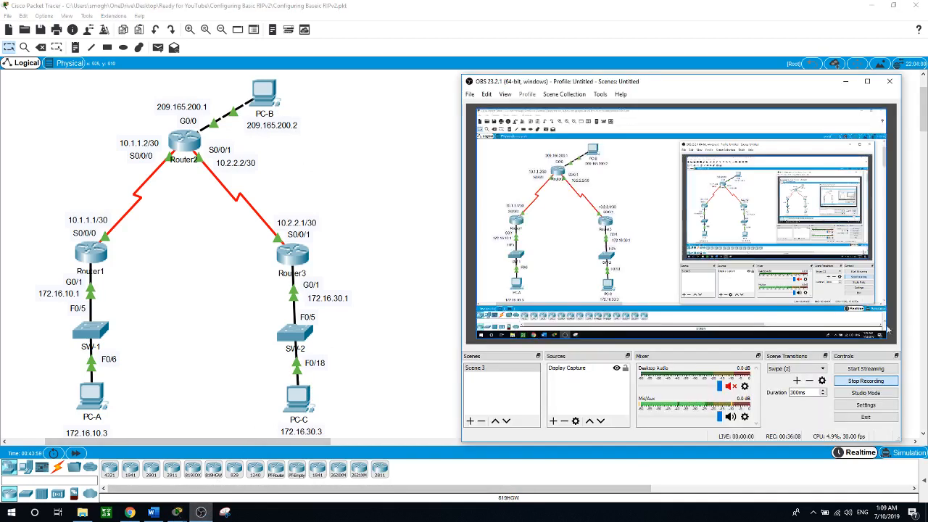